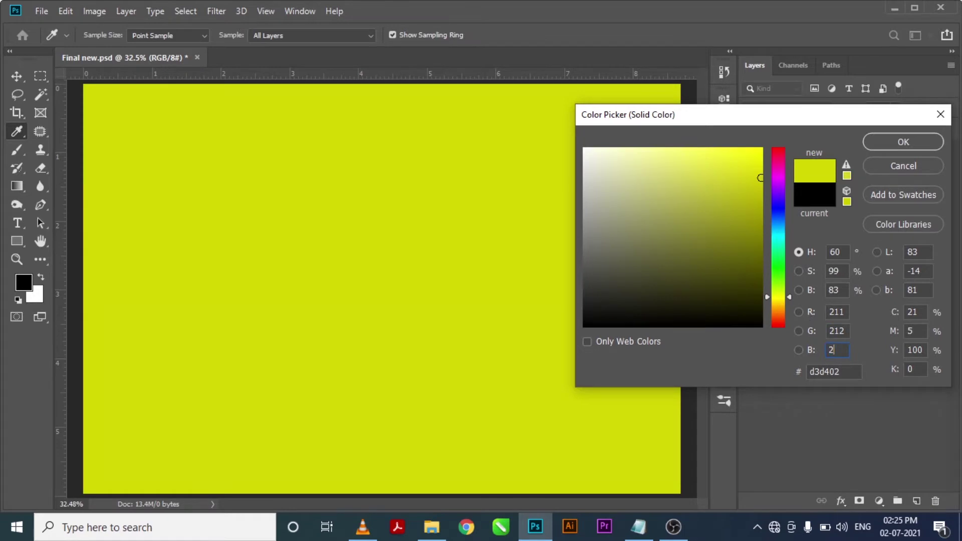
# - Complete the solid color fill layer's light gray with a blue value of 216
pyautogui.write('16')
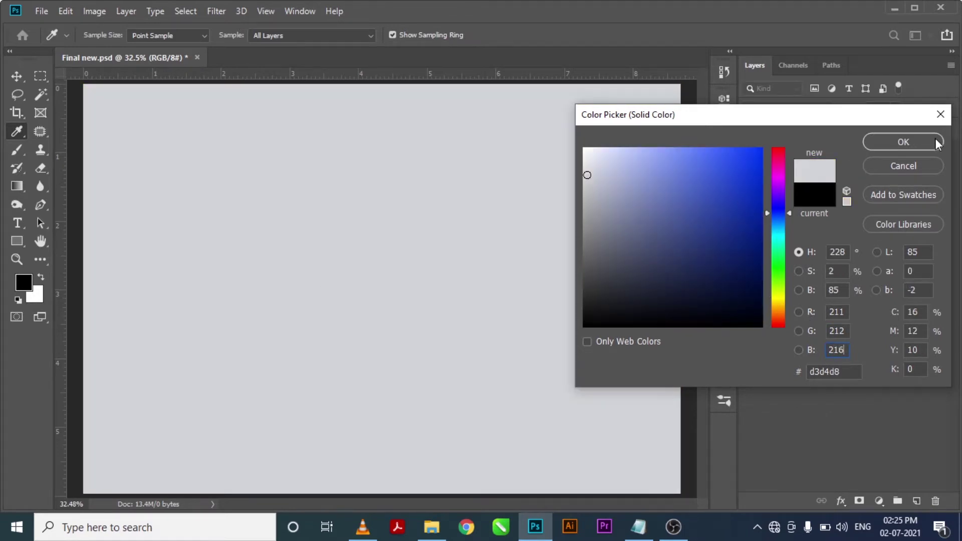
pyautogui.click(914, 143)
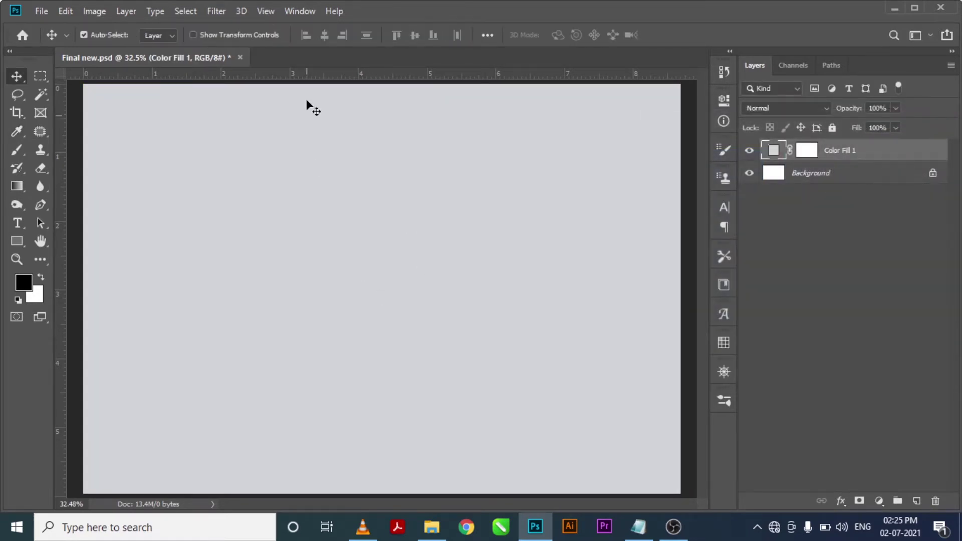
# - Create a guide layout with 0.125 in margins on all four sides of the canvas
pyautogui.click(266, 11)
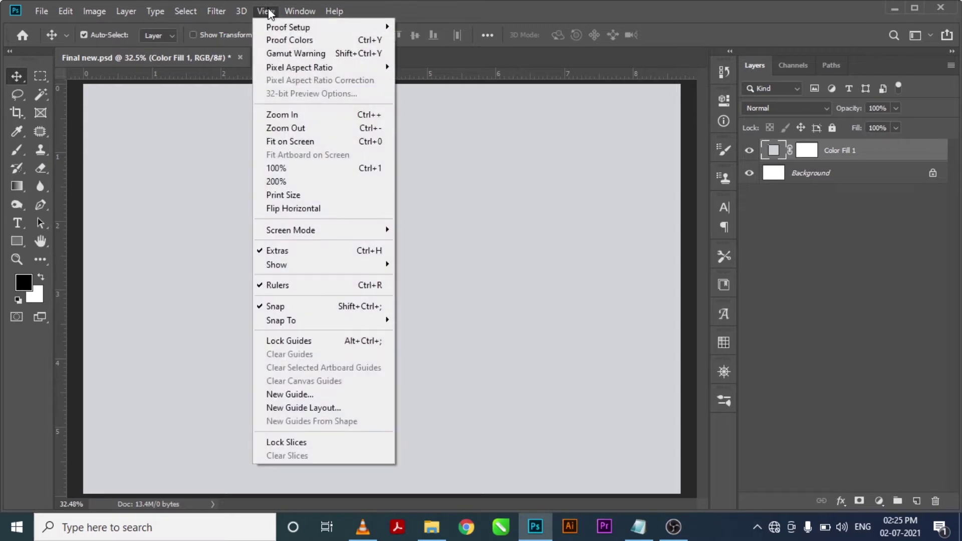
pyautogui.click(336, 408)
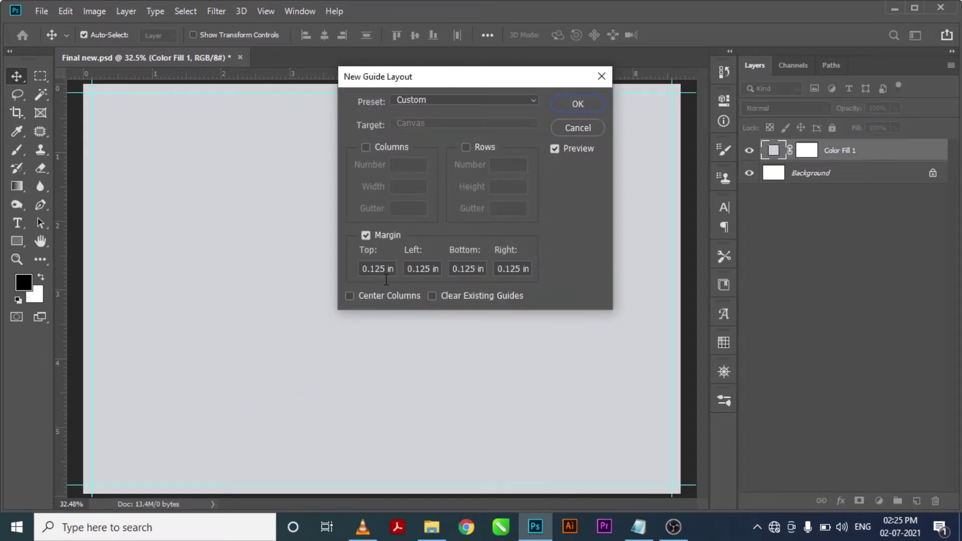
pyautogui.click(580, 105)
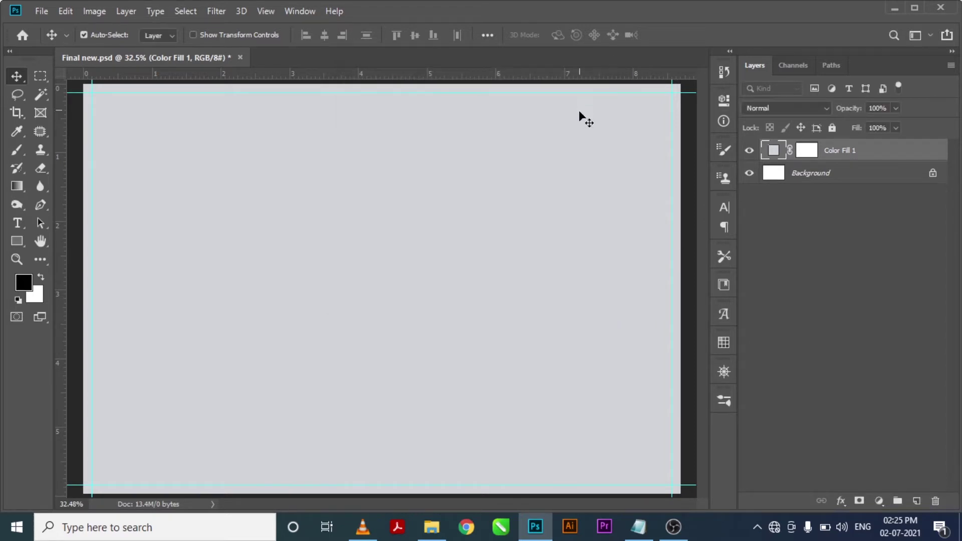
# - Add a second guide layout with 0.25 in top, left, bottom and right margins, keeping the existing guides
pyautogui.click(265, 11)
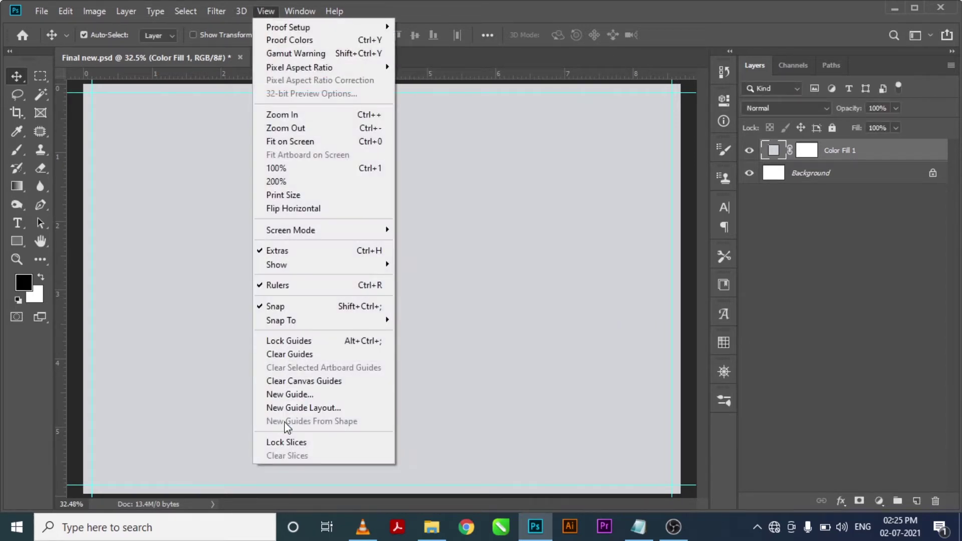
pyautogui.click(298, 408)
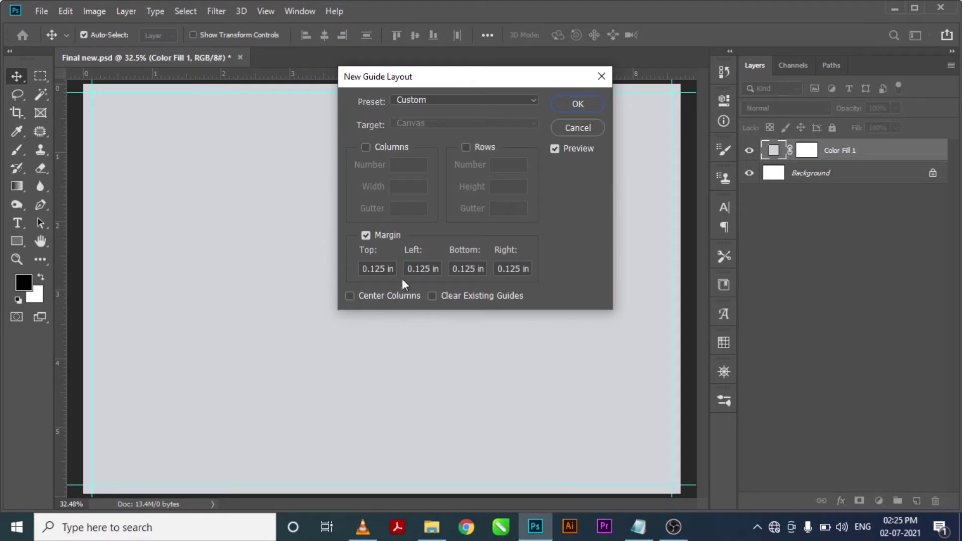
pyautogui.moveTo(392, 269); pyautogui.dragTo(342, 269)
pyautogui.press('BackSpace')
pyautogui.write('.25')
pyautogui.press('Tab')
pyautogui.write('.25')
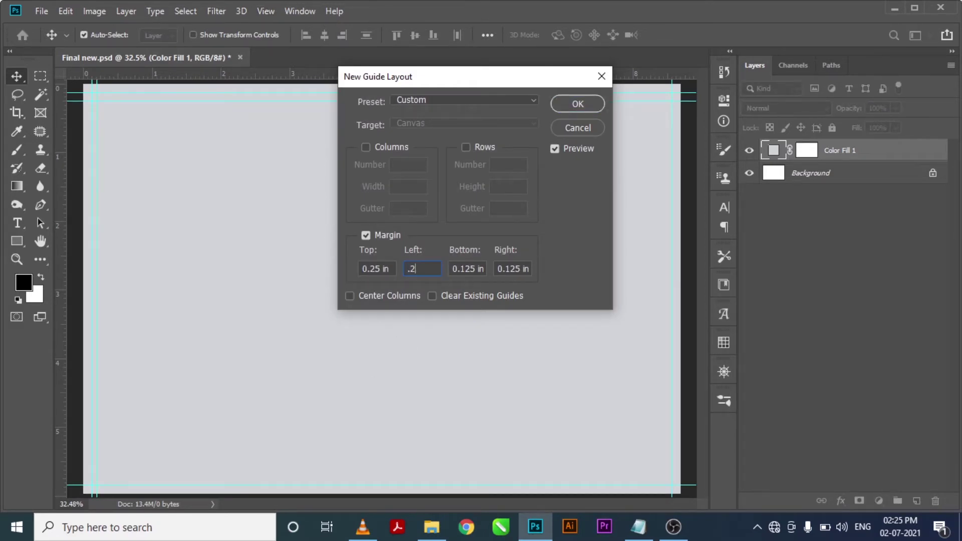
pyautogui.press('Tab')
pyautogui.write('.25')
pyautogui.press('Tab')
pyautogui.write('.')
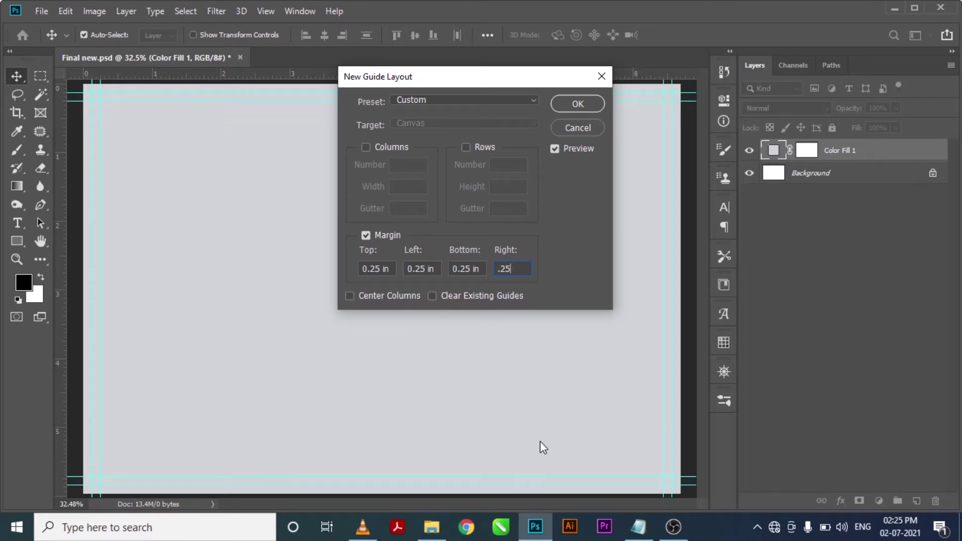
pyautogui.click(574, 106)
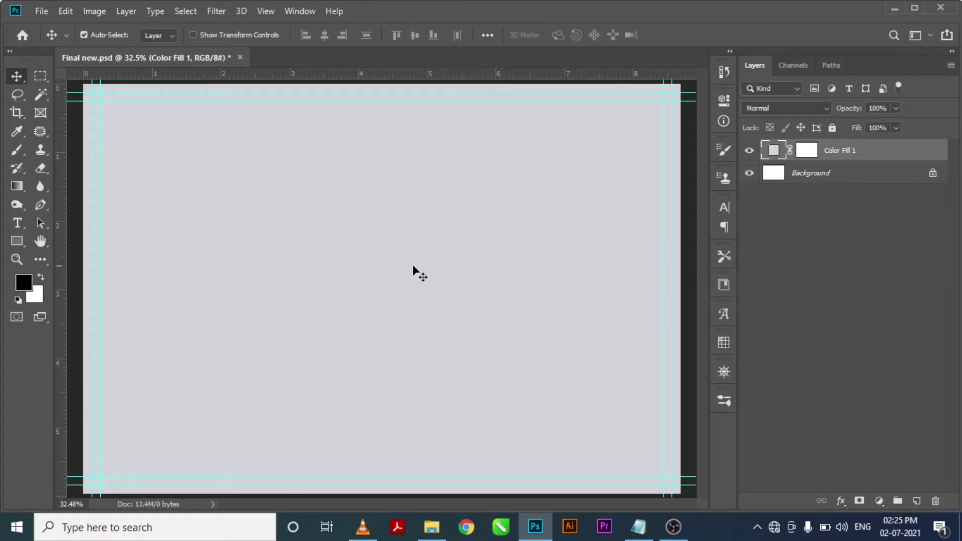
pyautogui.click(42, 11)
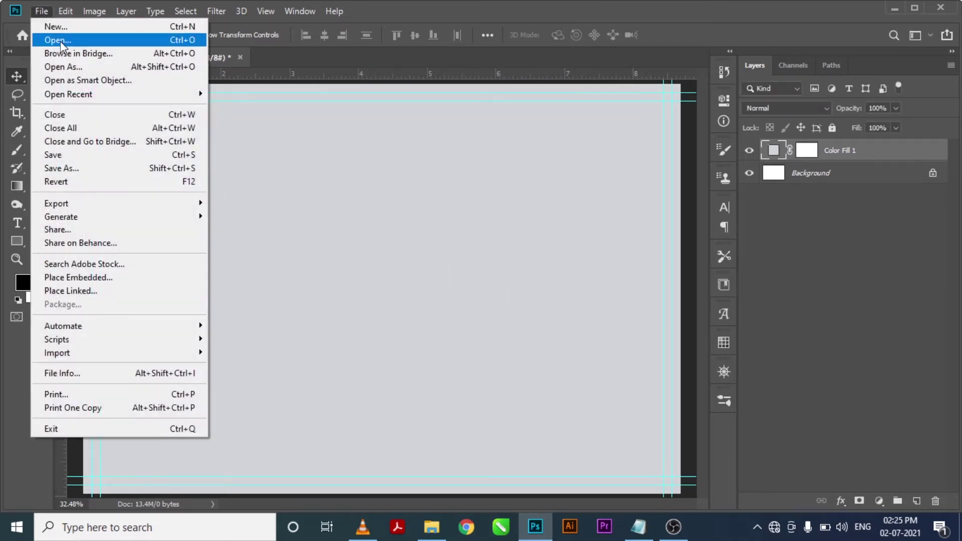
pyautogui.press('Escape')
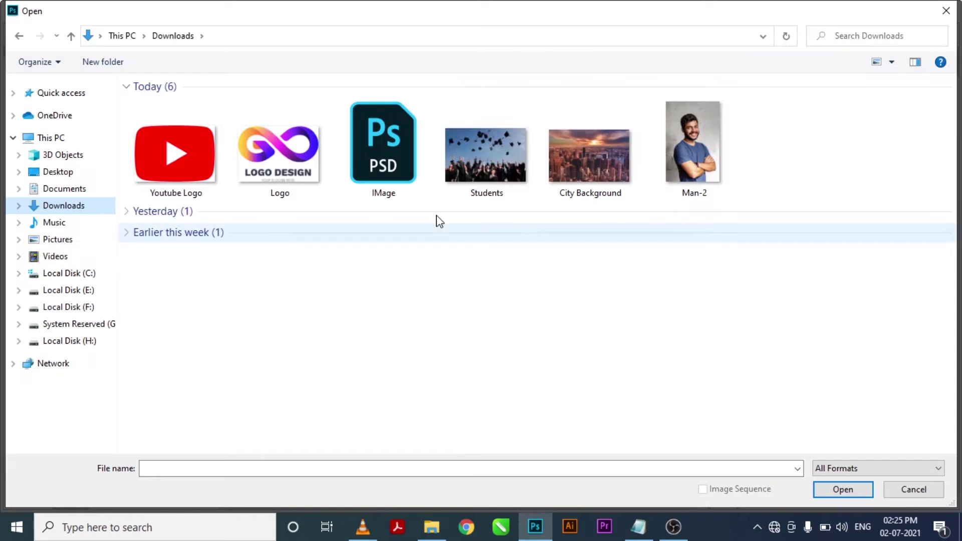
pyautogui.click(496, 180)
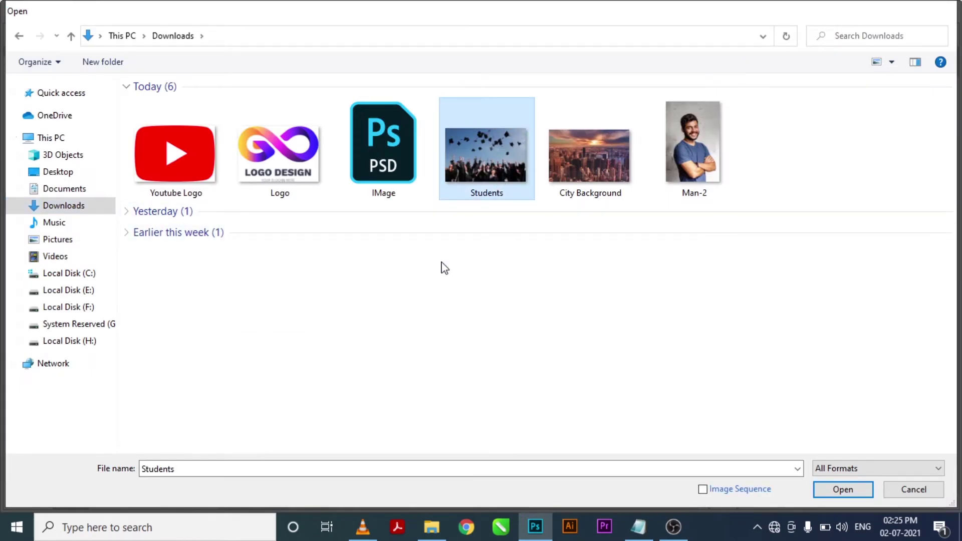
pyautogui.press('Return')
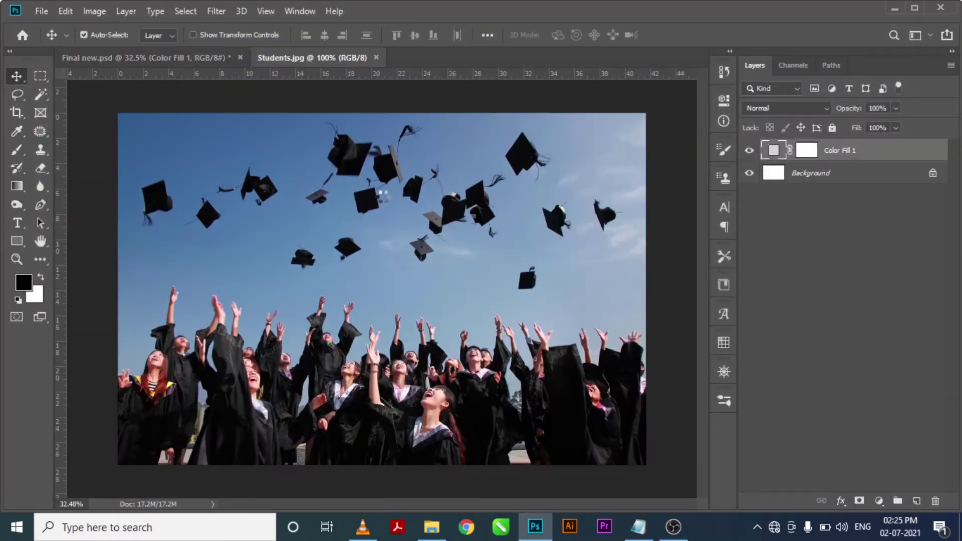
pyautogui.hotkey('ctrl', 'w')
# - Open IMage.psd from the Downloads folder and copy its man cutout layer into Final new.psd
pyautogui.click(42, 11)
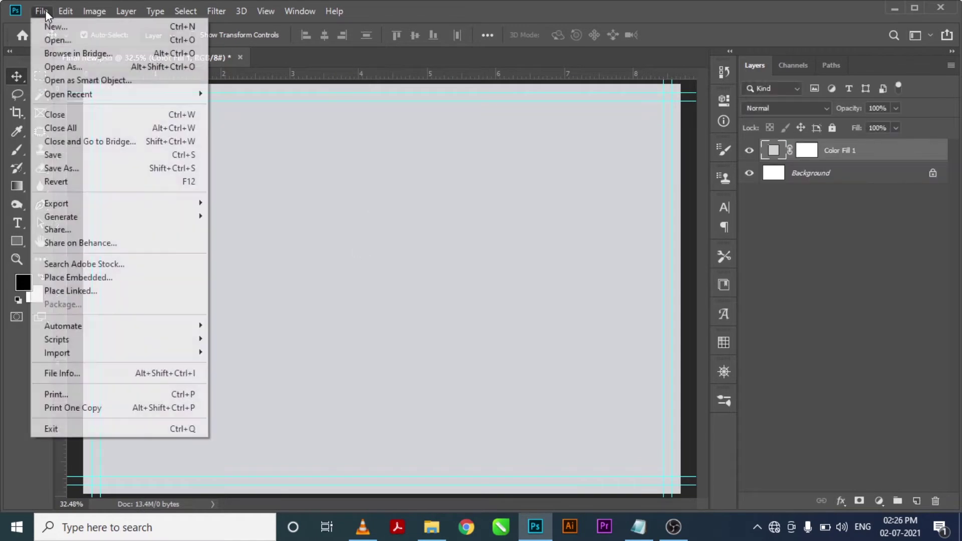
pyautogui.click(52, 39)
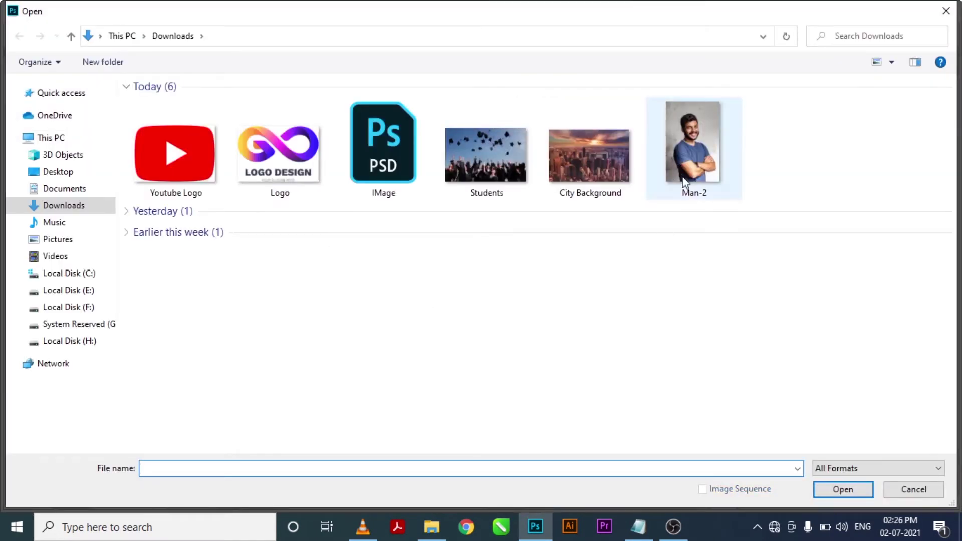
pyautogui.click(401, 188)
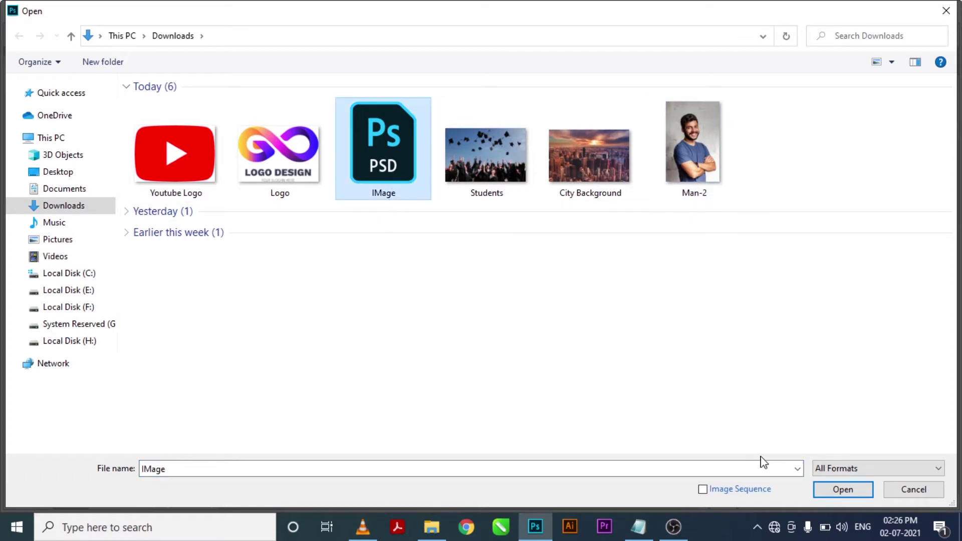
pyautogui.click(843, 490)
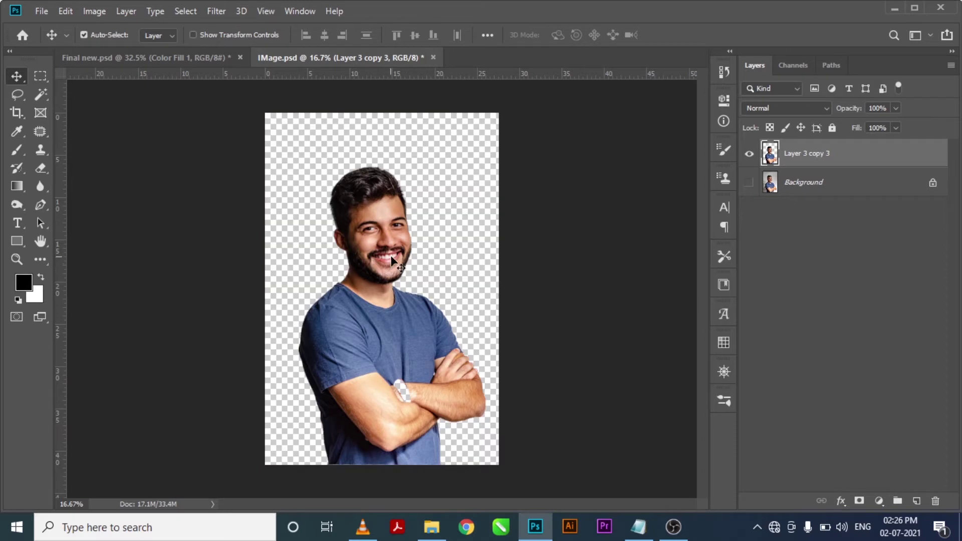
pyautogui.moveTo(377, 193); pyautogui.dragTo(322, 194)
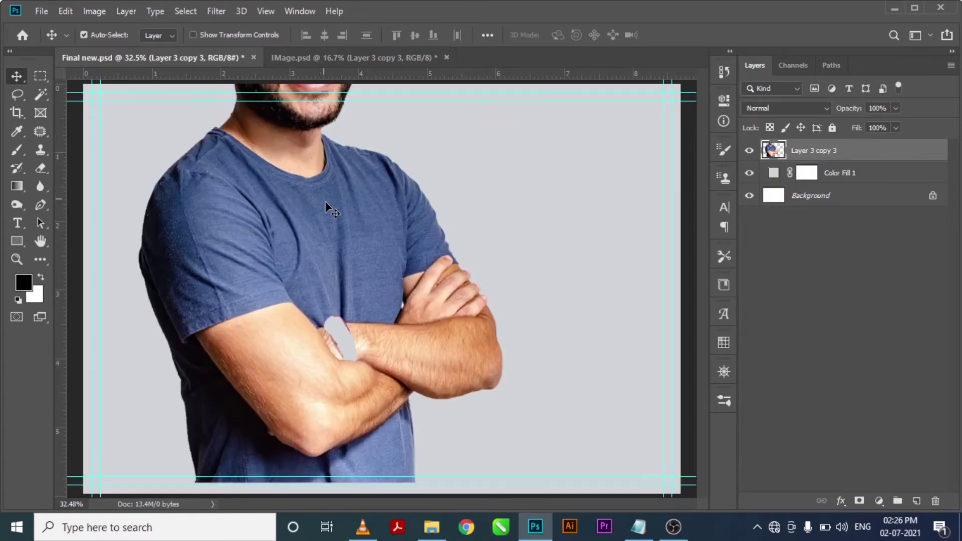
# - Close the IMage.psd source document and return to Final new.psd
pyautogui.click(401, 61)
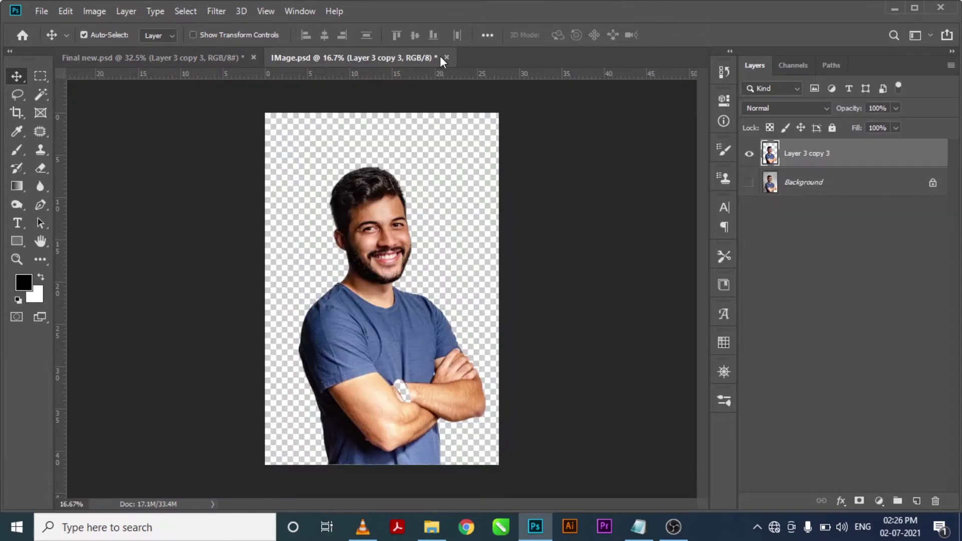
pyautogui.click(446, 57)
pyautogui.click(476, 204)
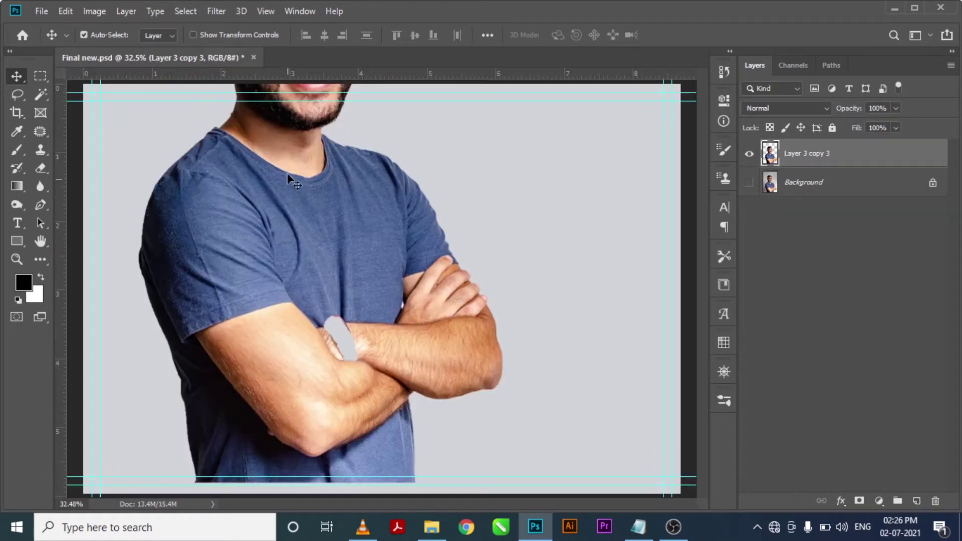
# - Convert the man's layer to a smart object and move it down-left until his whole head is on the canvas
pyautogui.rightClick(807, 146)
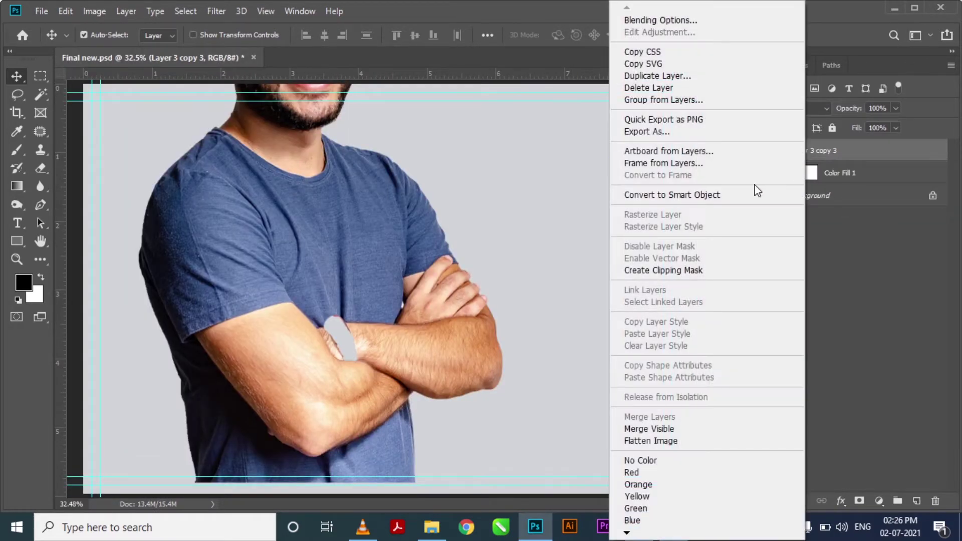
pyautogui.click(726, 200)
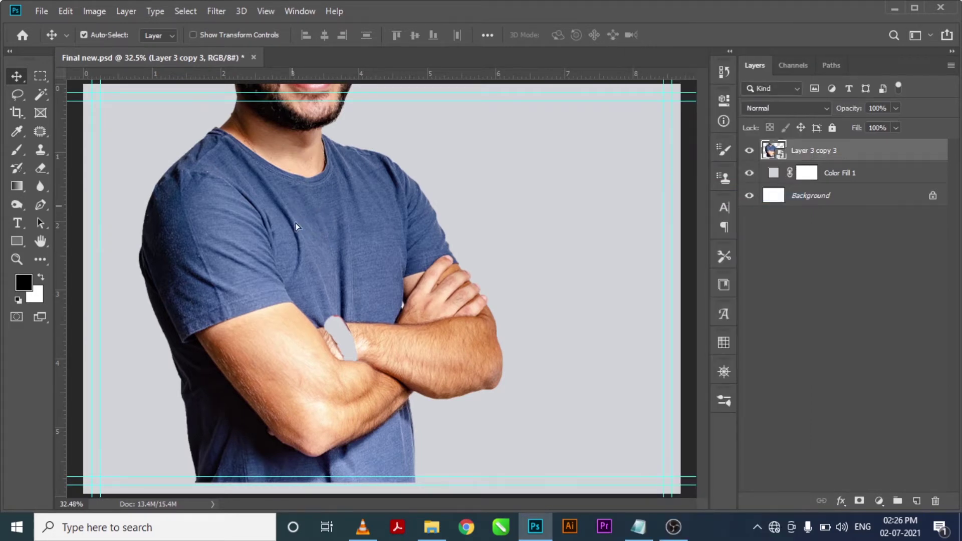
pyautogui.moveTo(295, 224); pyautogui.dragTo(242, 378)
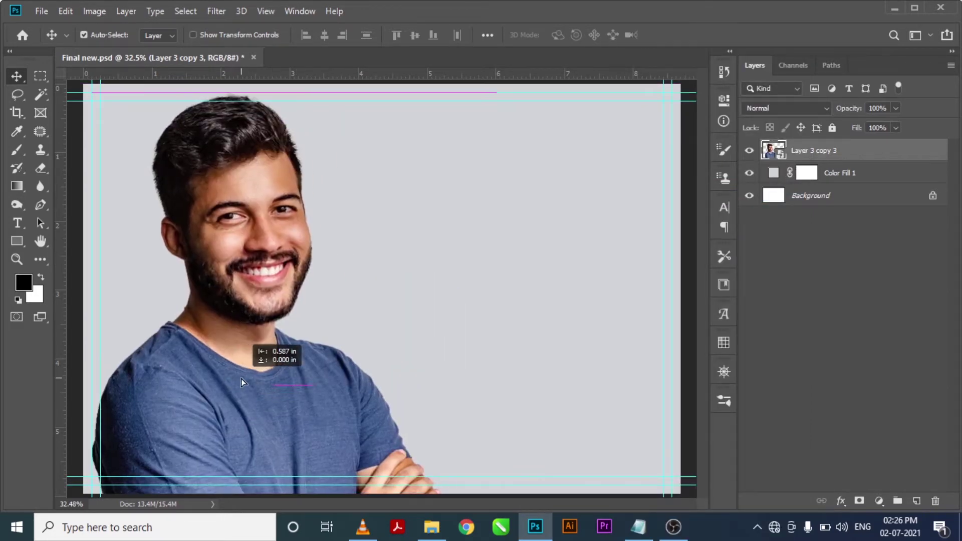
# - Scale the man proportionally to about 110%, align the layer's top edge with the inner top guide, and nudge him left past the canvas edge
pyautogui.hotkey('ctrl', 't')
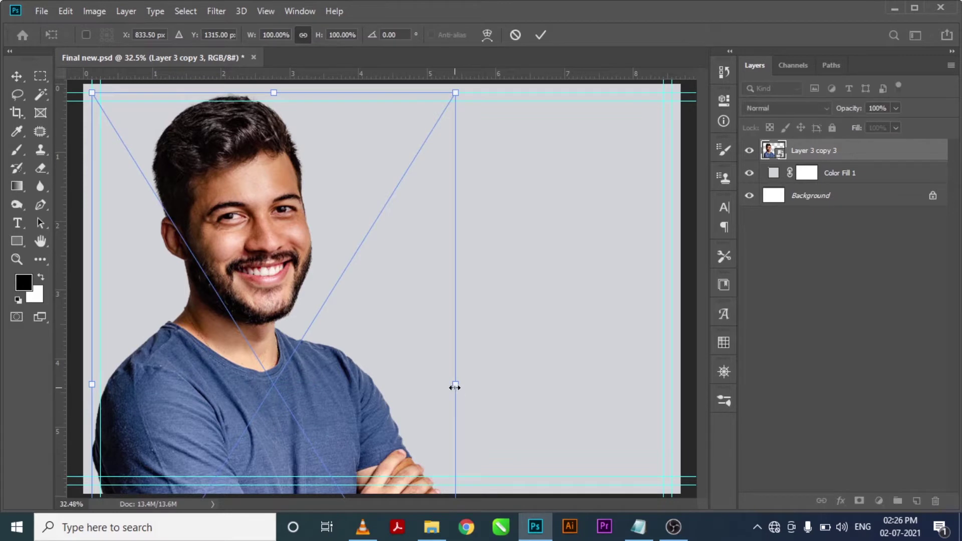
pyautogui.moveTo(455, 387); pyautogui.dragTo(516, 393)
pyautogui.moveTo(311, 350); pyautogui.dragTo(294, 390)
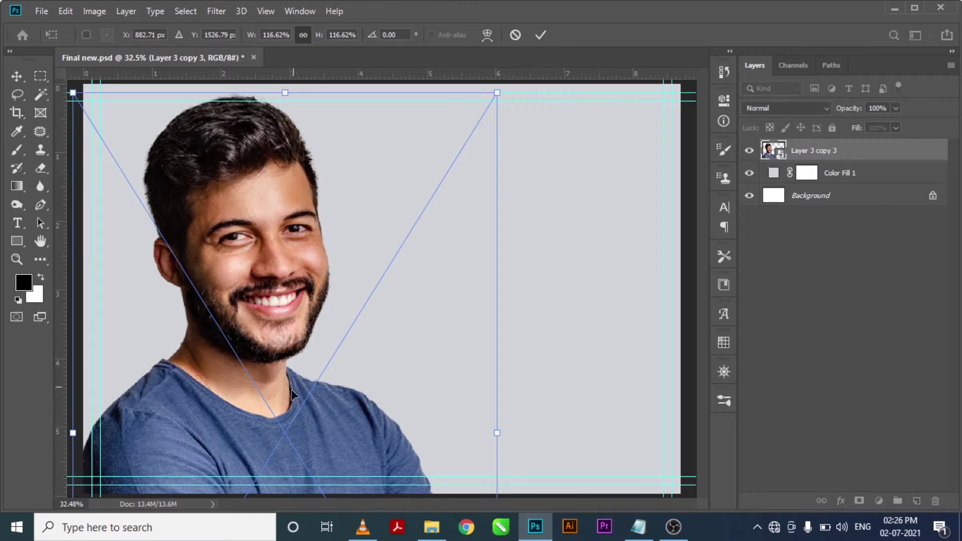
pyautogui.moveTo(248, 411); pyautogui.dragTo(255, 404)
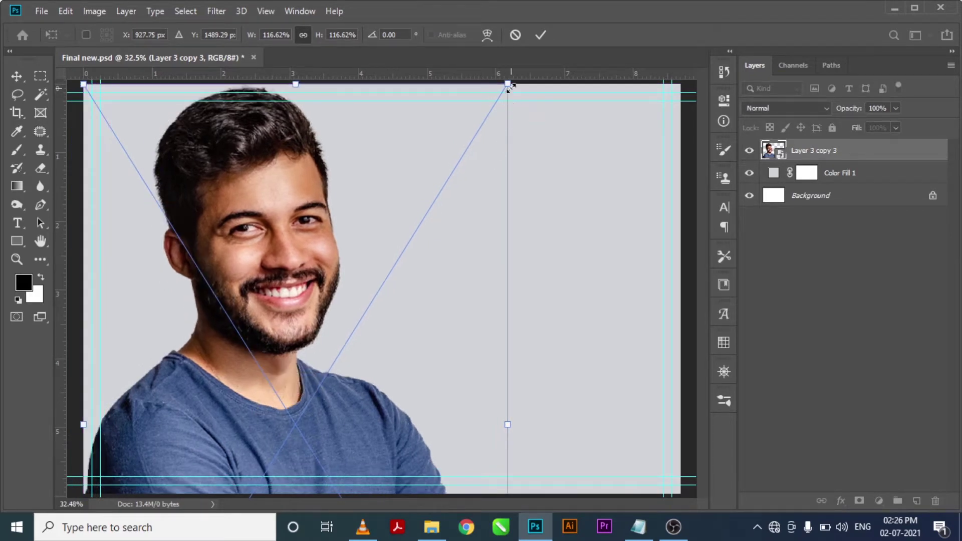
pyautogui.moveTo(508, 84); pyautogui.dragTo(485, 117)
pyautogui.moveTo(269, 377); pyautogui.dragTo(268, 370)
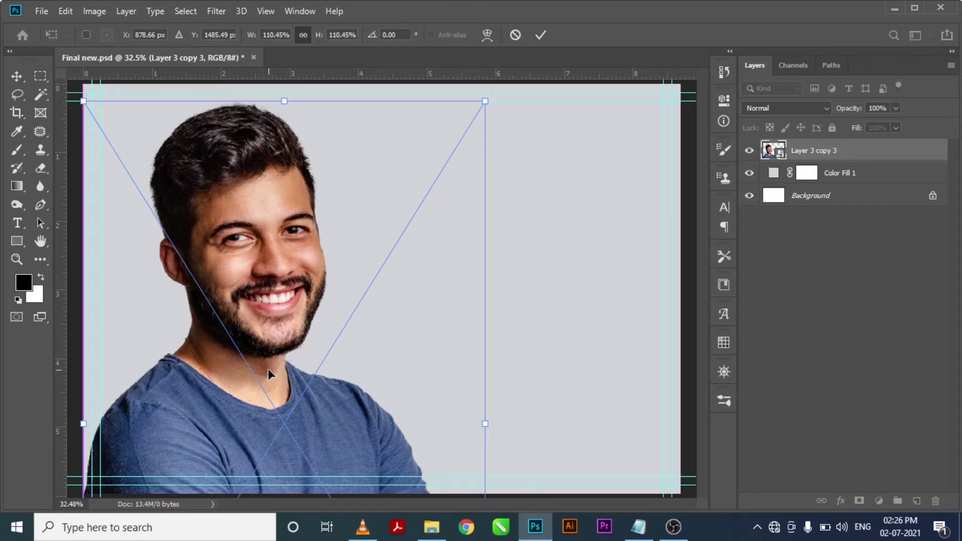
pyautogui.press('Return')
pyautogui.hotkey('shift', 'Left')
pyautogui.hotkey('shift', 'Left')
pyautogui.hotkey('shift', 'Left')
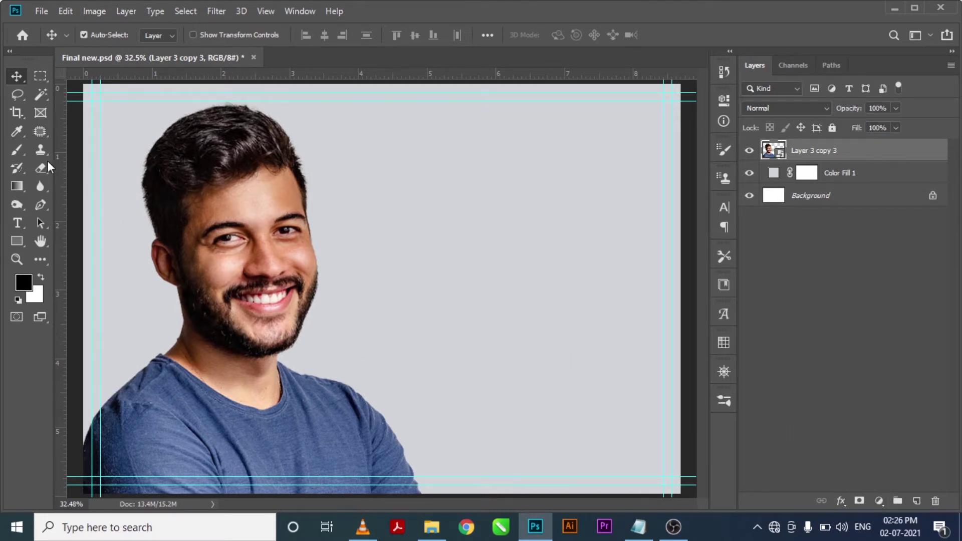
# - Sample the skin tone from the man's forehead and add a solid color fill layer in that color (#efbfa6) above him
pyautogui.click(16, 131)
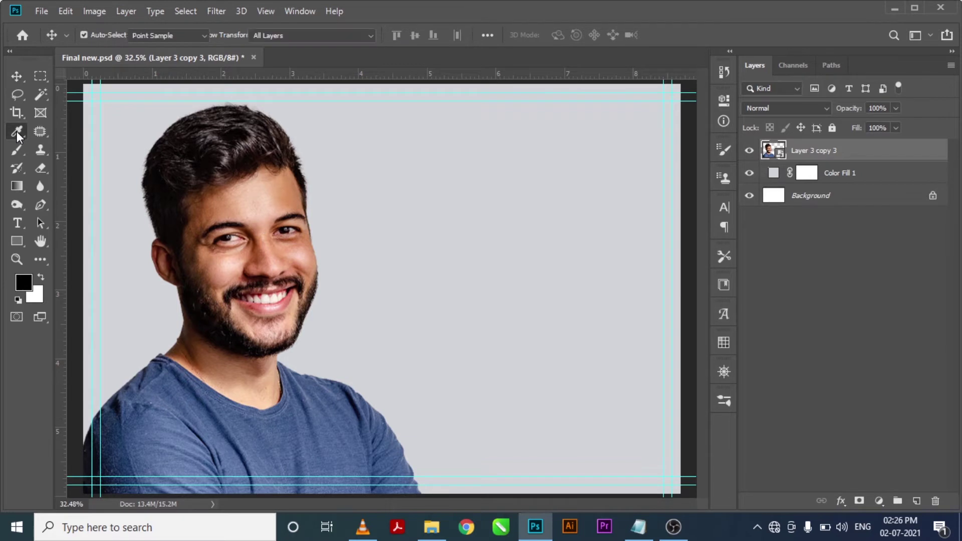
pyautogui.click(247, 200)
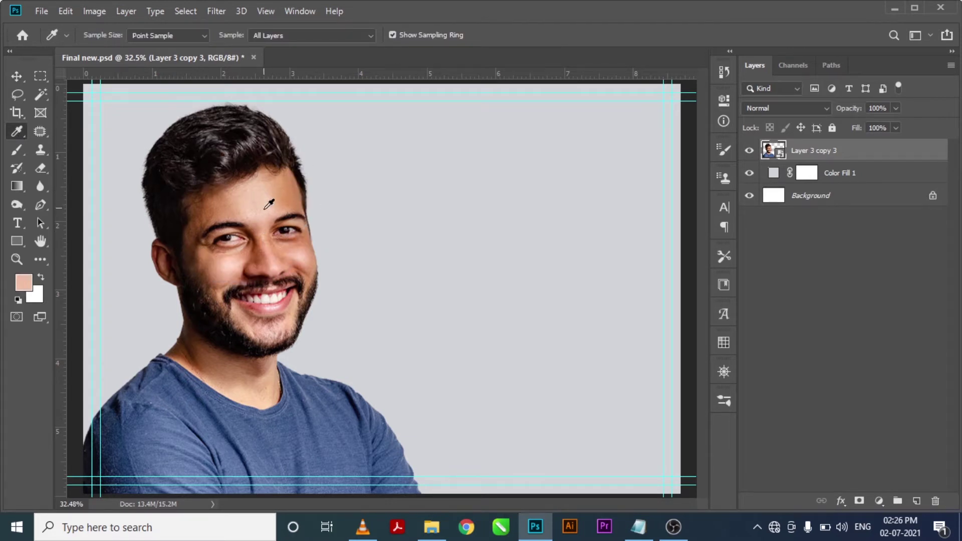
pyautogui.click(879, 501)
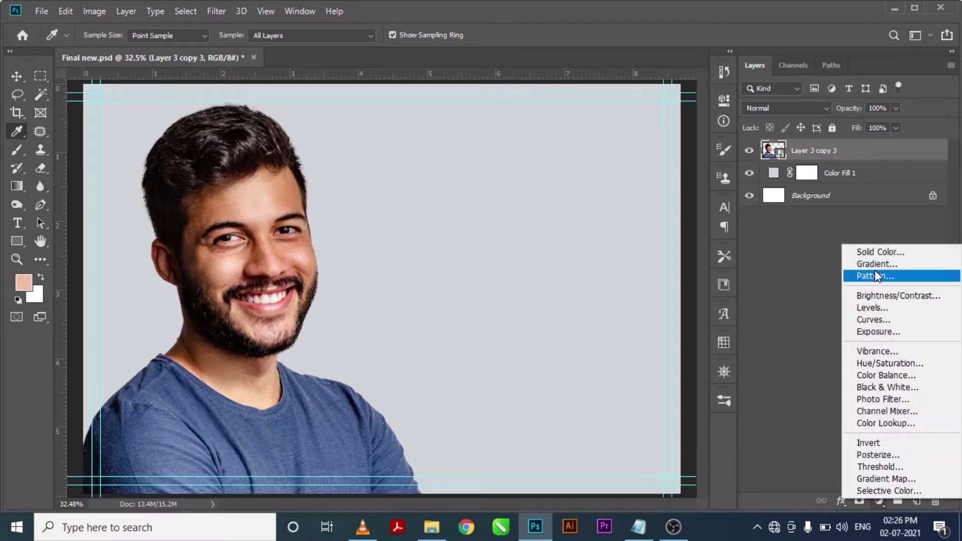
pyautogui.click(872, 252)
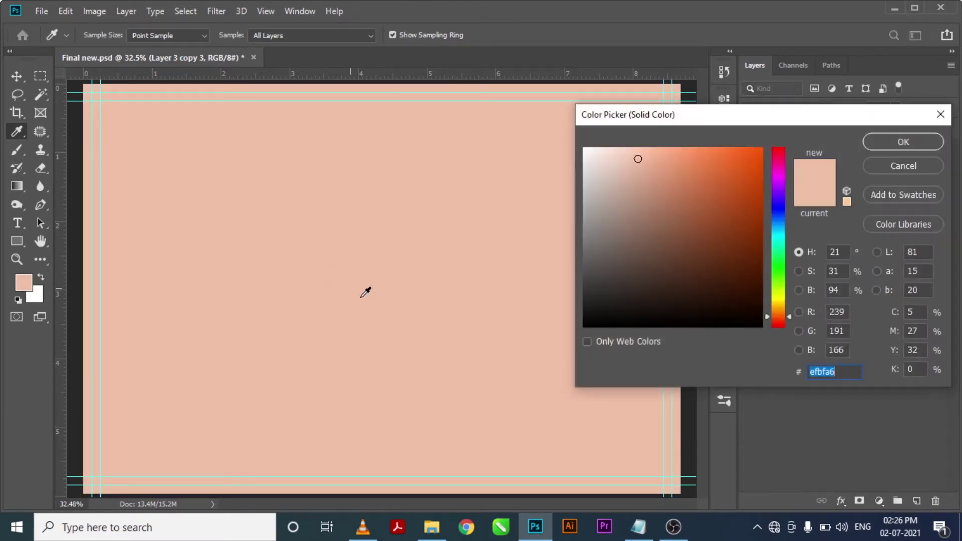
pyautogui.click(900, 150)
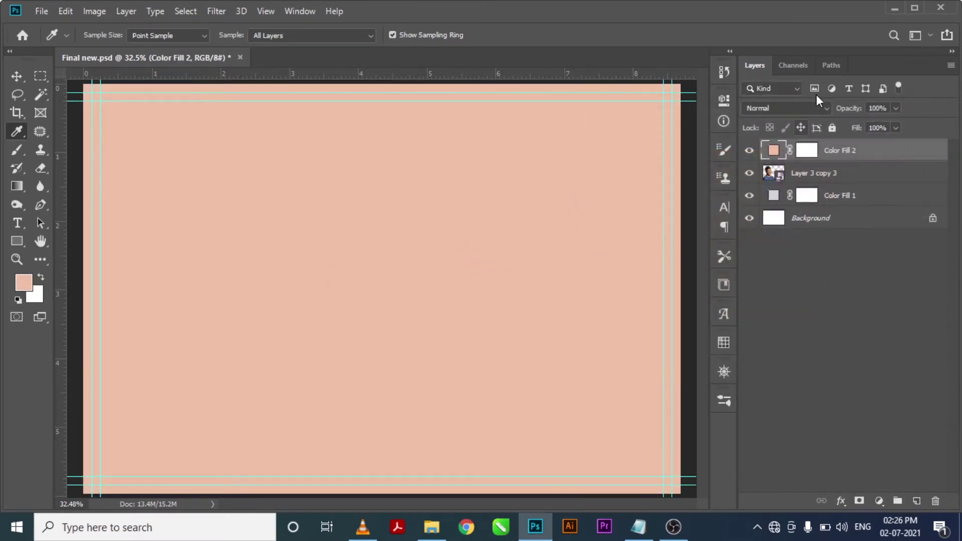
# - Set the skin-tone fill layer above the man to Soft Light at 70% opacity
pyautogui.click(775, 106)
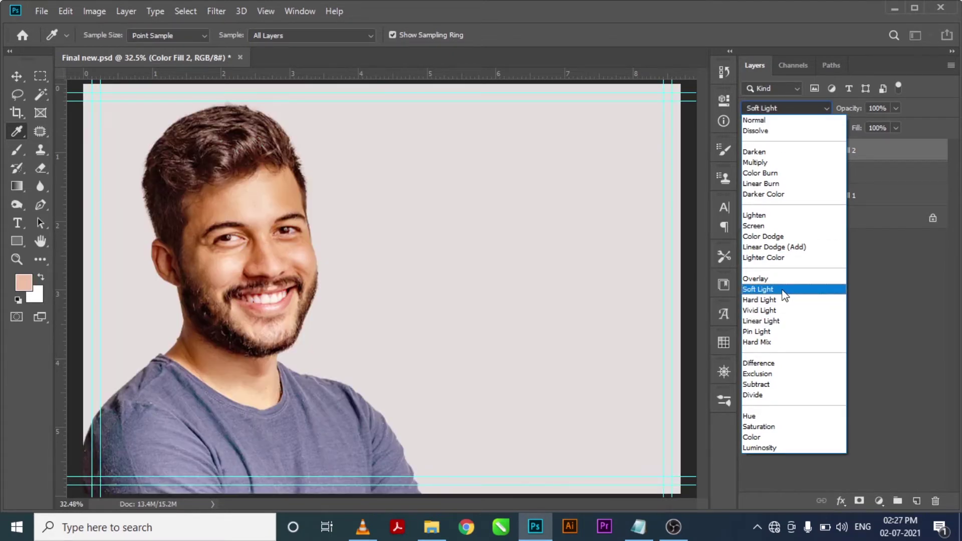
pyautogui.click(783, 291)
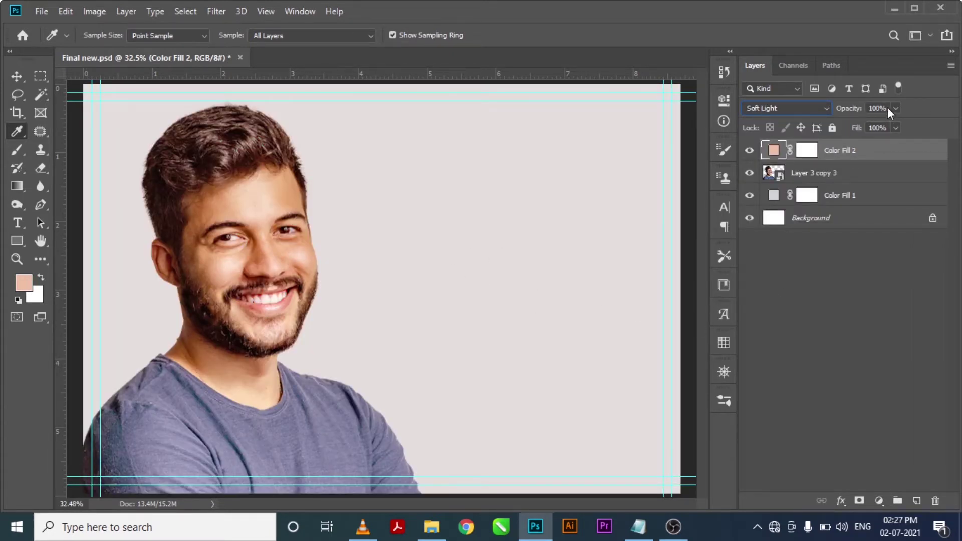
pyautogui.click(853, 109)
pyautogui.write('70')
pyautogui.press('Return')
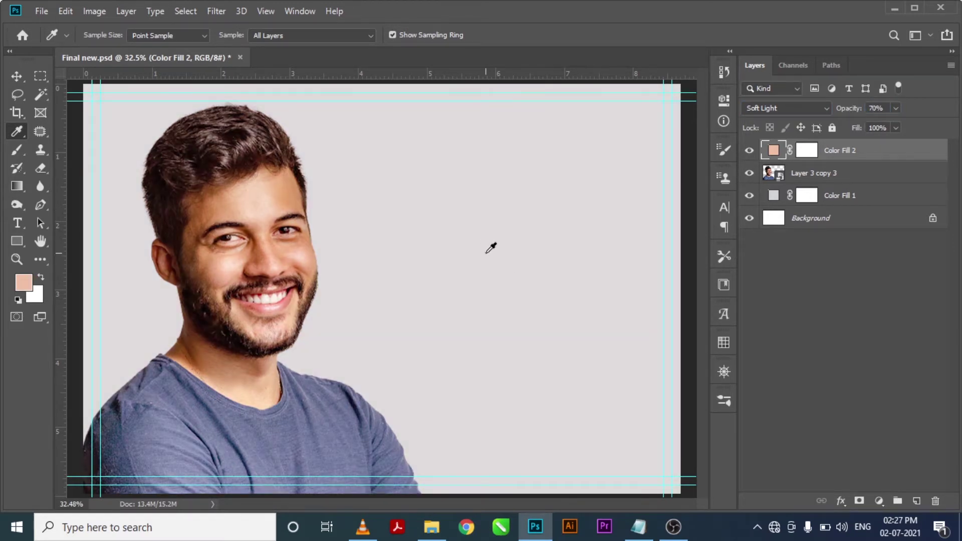
# - Sample the empty background color beside the man and add a solid color fill layer in it (#e0dbdc) on top
pyautogui.click(598, 250)
pyautogui.click(879, 502)
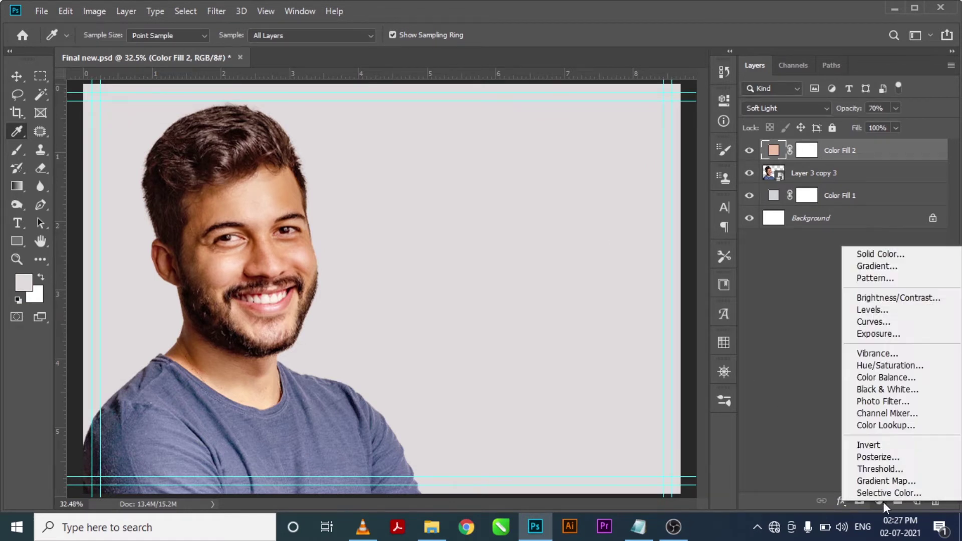
pyautogui.click(880, 256)
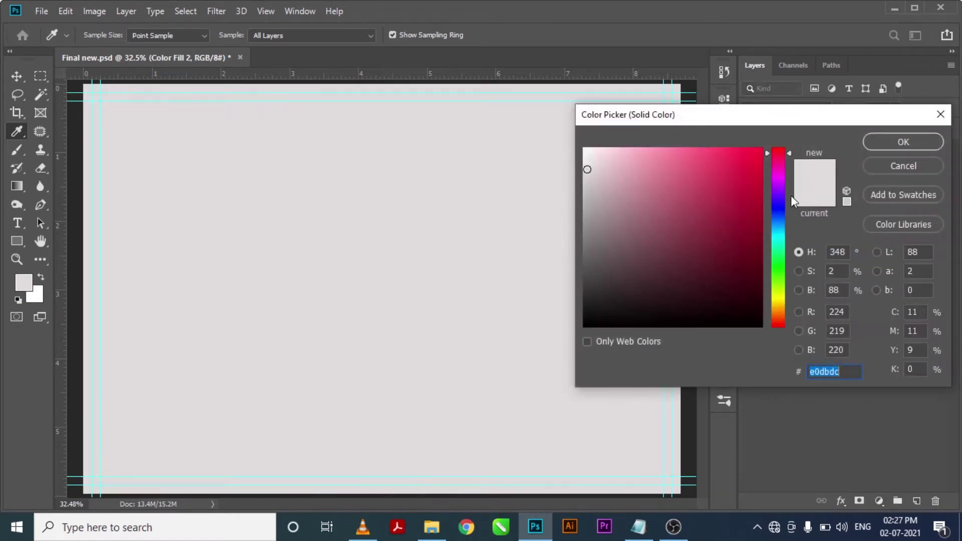
pyautogui.click(911, 139)
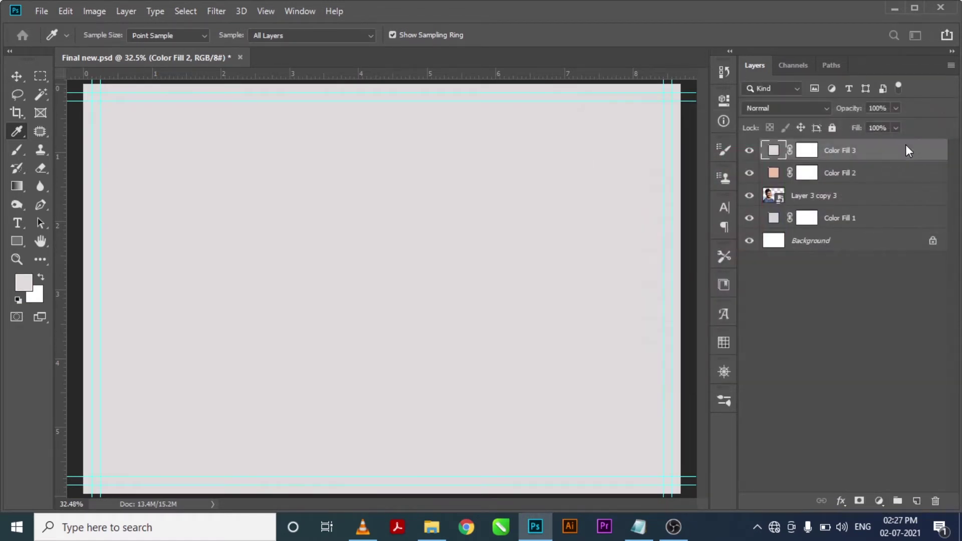
# - Clip both upper color fill layers to the man's layer and set the topmost one to Soft Light at 70% opacity
pyautogui.keyDown('alt'); pyautogui.click(844, 179); pyautogui.keyUp('alt')
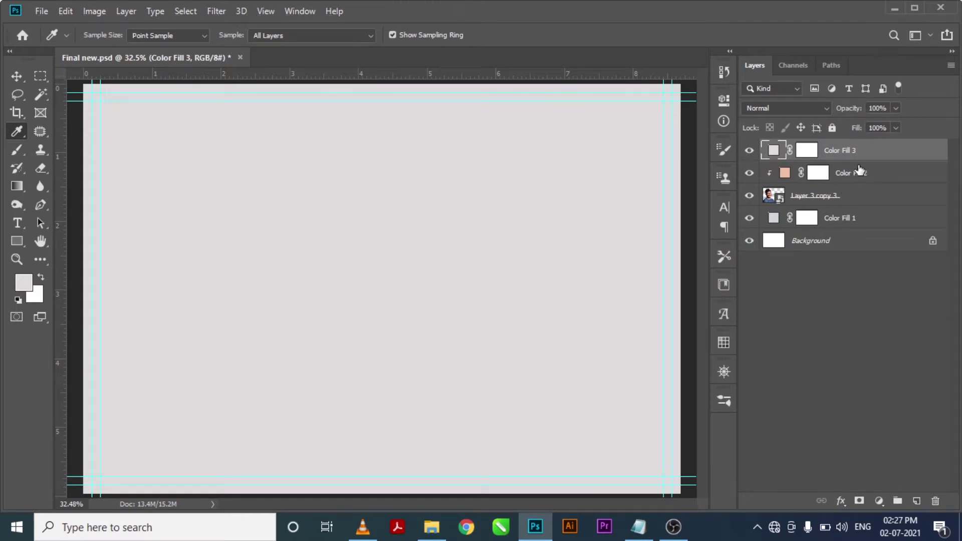
pyautogui.keyDown('alt'); pyautogui.click(853, 162); pyautogui.keyUp('alt')
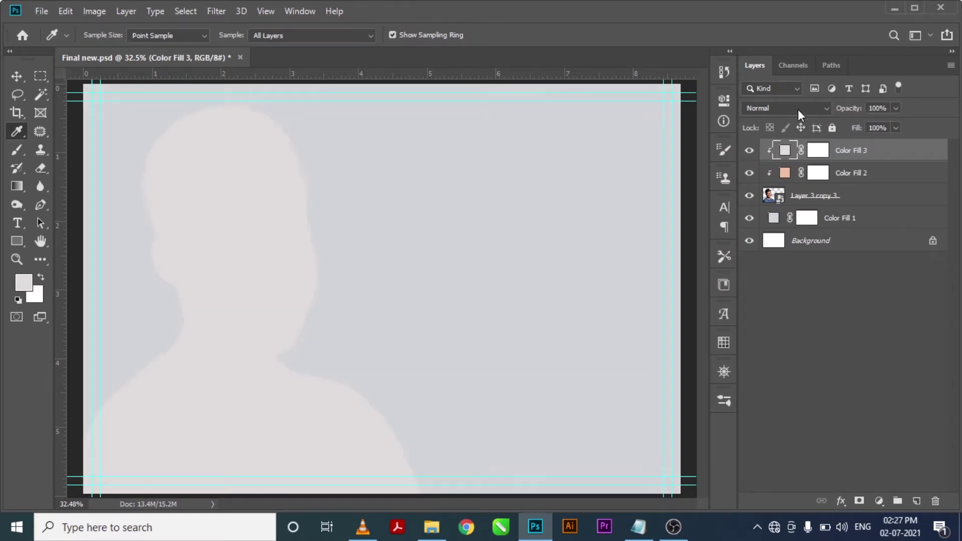
pyautogui.click(798, 109)
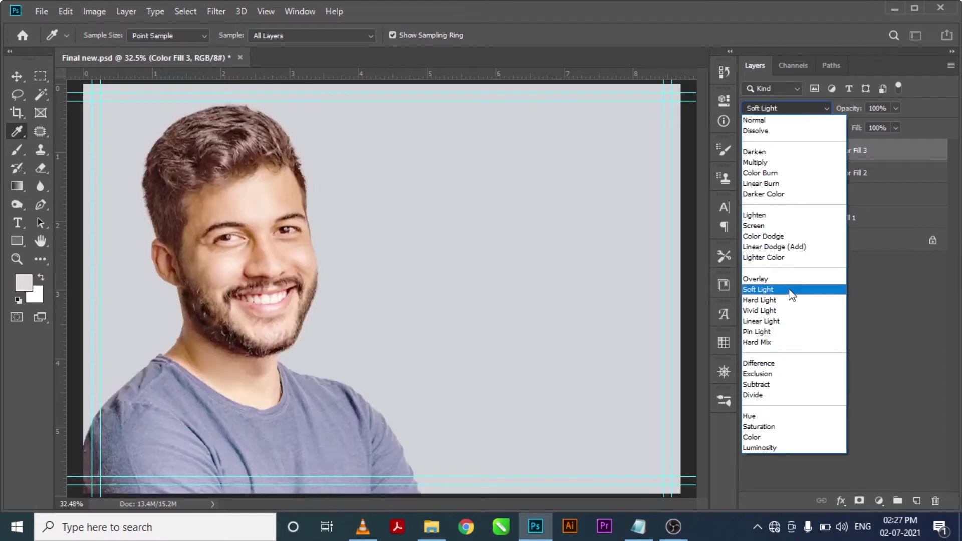
pyautogui.click(791, 290)
pyautogui.moveTo(890, 107); pyautogui.dragTo(863, 107)
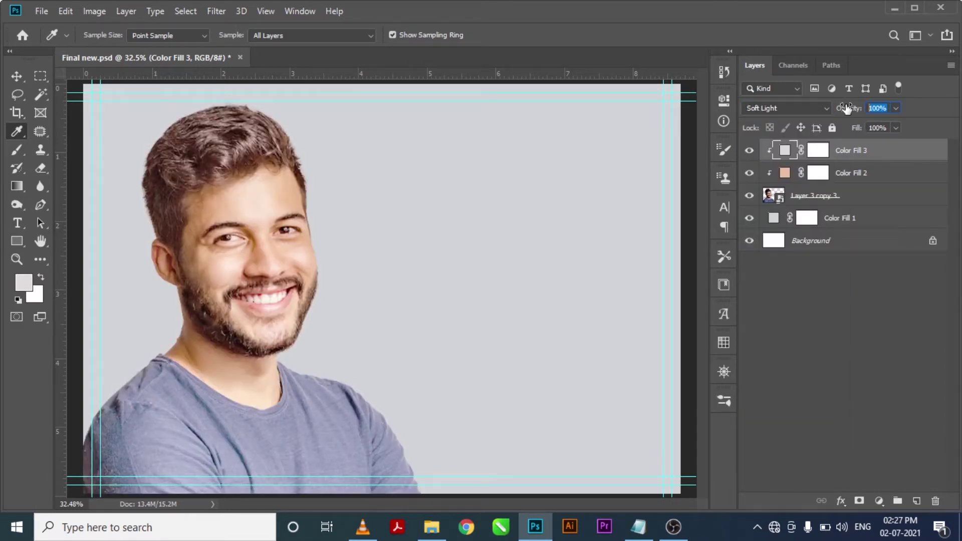
pyautogui.write('70')
pyautogui.press('Return')
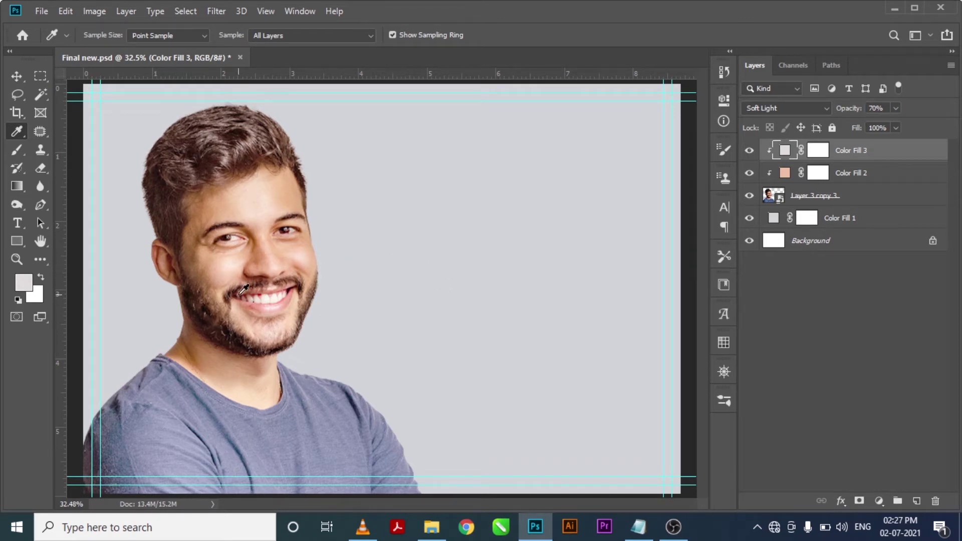
# - Compare the portrait without and with the topmost color fill, and set that fill's opacity to 55%
pyautogui.click(750, 153)
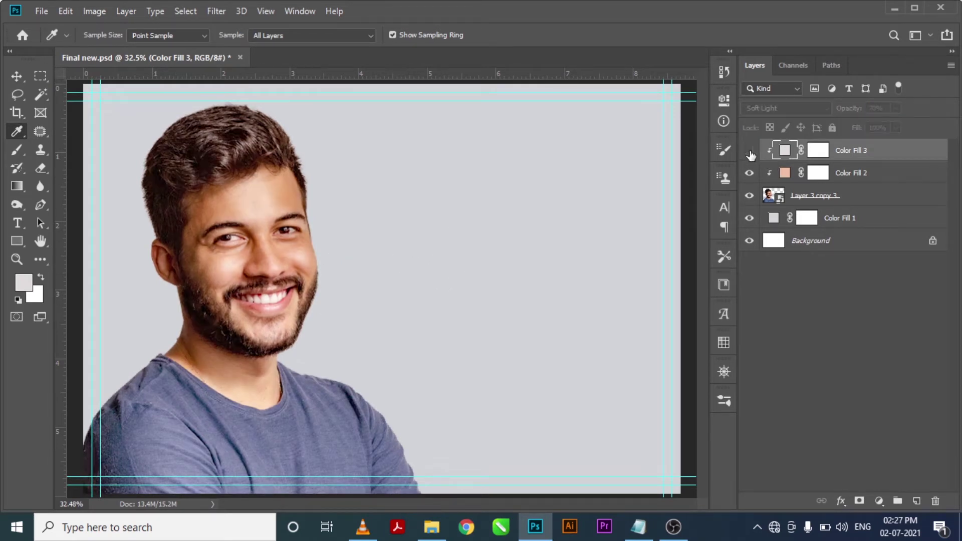
pyautogui.click(749, 151)
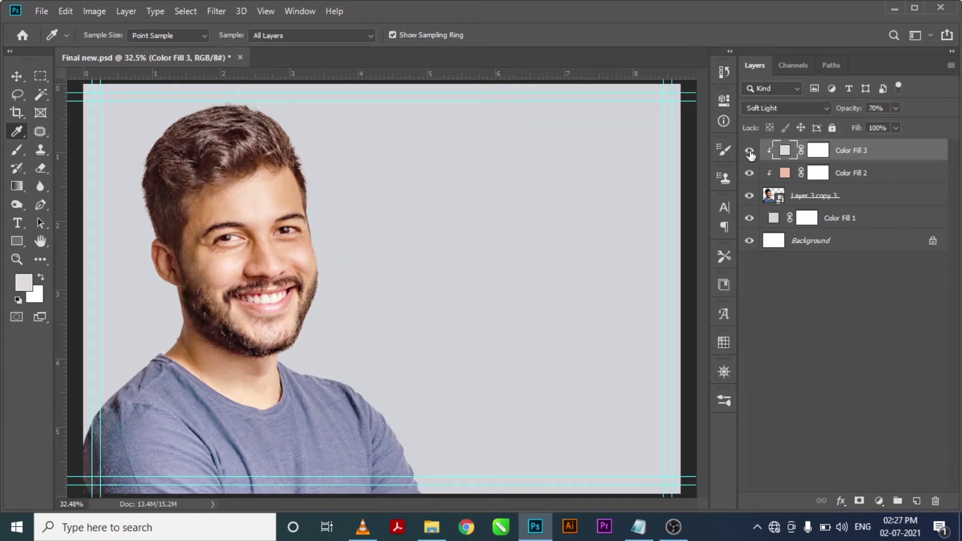
pyautogui.click(883, 108)
pyautogui.write('55')
# - Open the City Background image from the Downloads folder
pyautogui.click(18, 77)
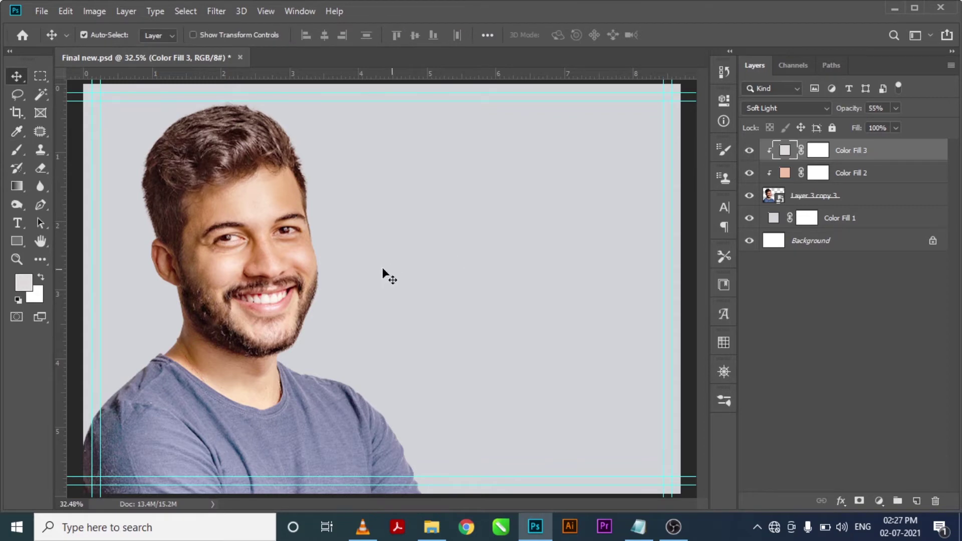
pyautogui.click(42, 12)
pyautogui.click(54, 40)
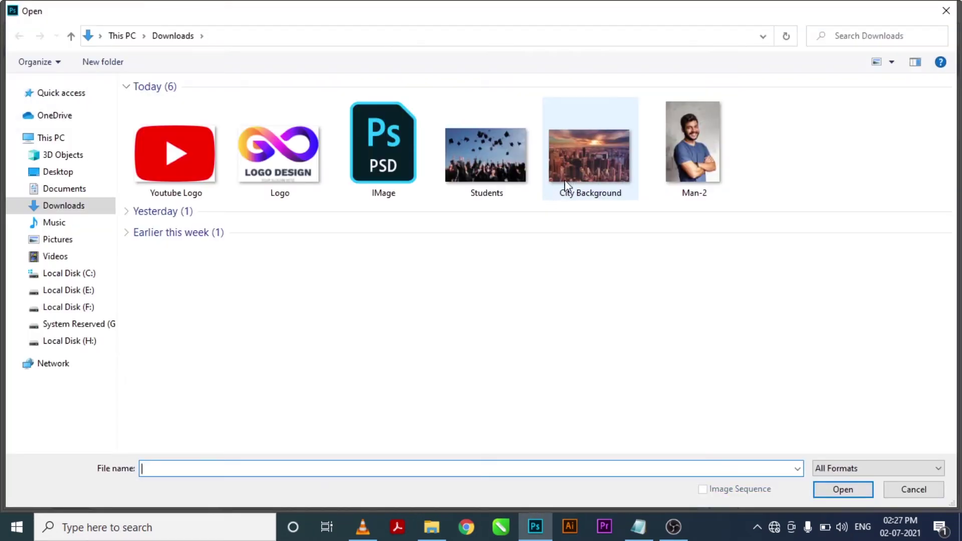
pyautogui.click(579, 185)
pyautogui.click(839, 490)
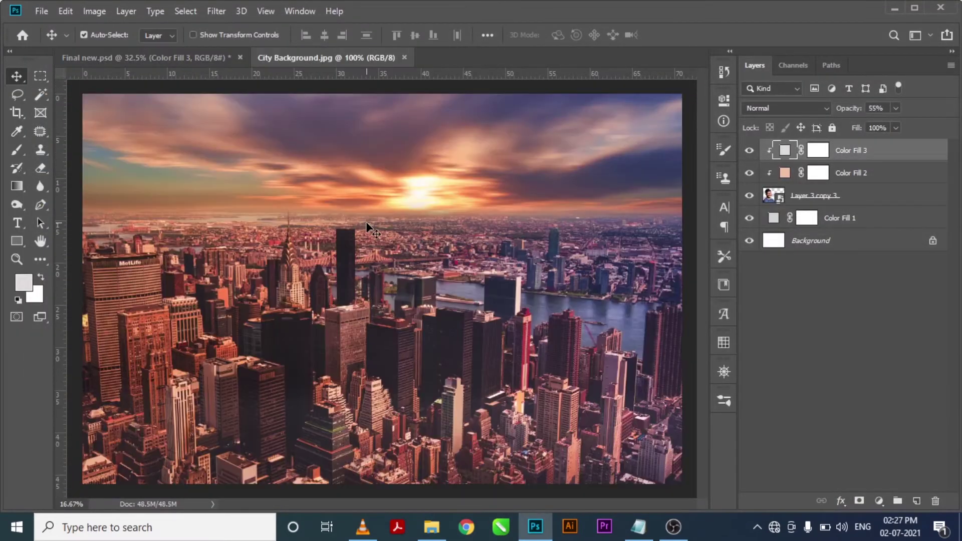
# - Convert the city image to Grayscale mode, discarding its color information
pyautogui.click(91, 11)
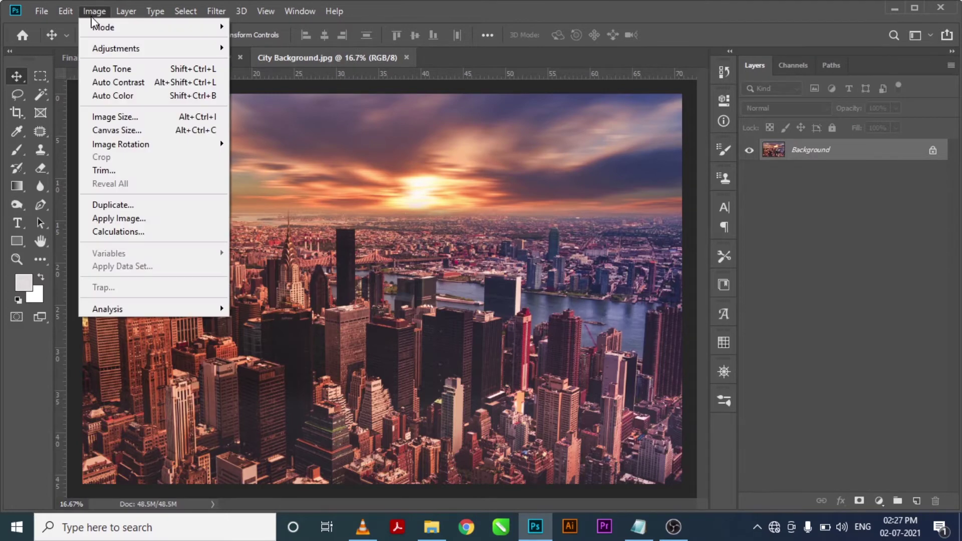
pyautogui.moveTo(104, 28)
pyautogui.click(258, 41)
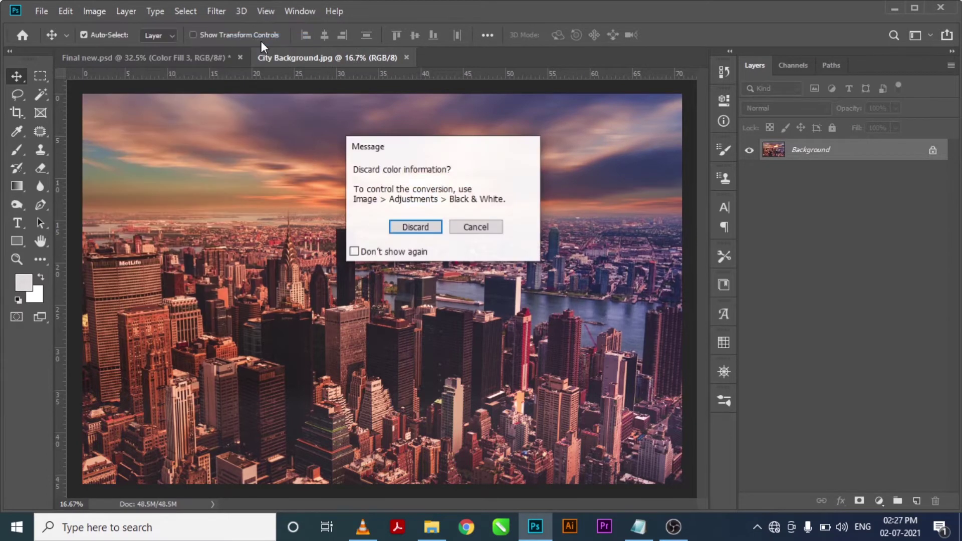
pyautogui.click(418, 228)
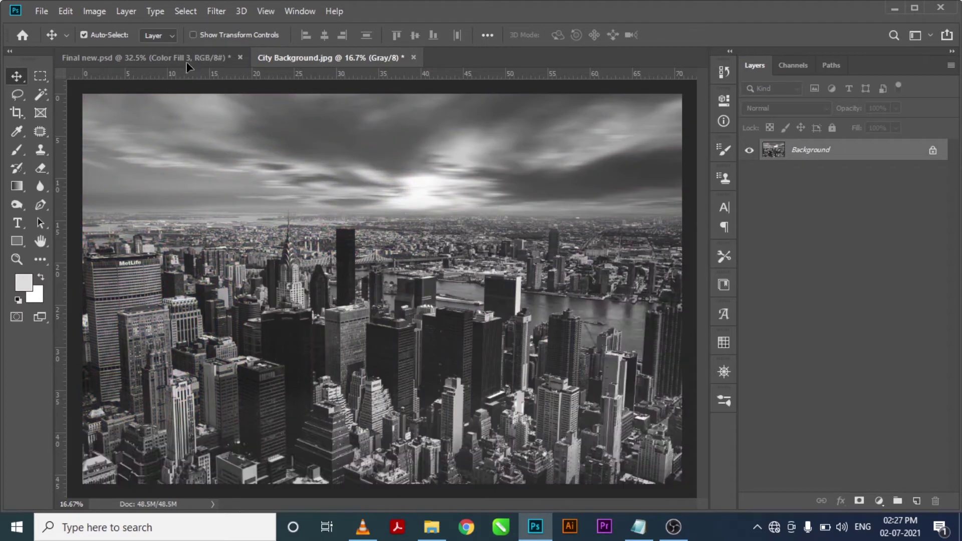
# - Copy the grayscale city image into Final new.psd and close City Background.jpg without saving
pyautogui.moveTo(186, 58); pyautogui.dragTo(291, 186)
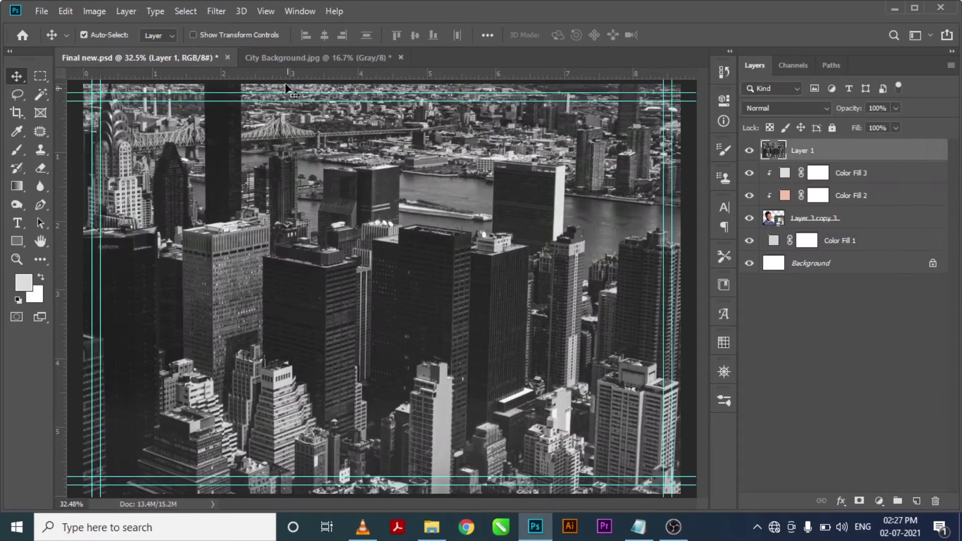
pyautogui.click(288, 59)
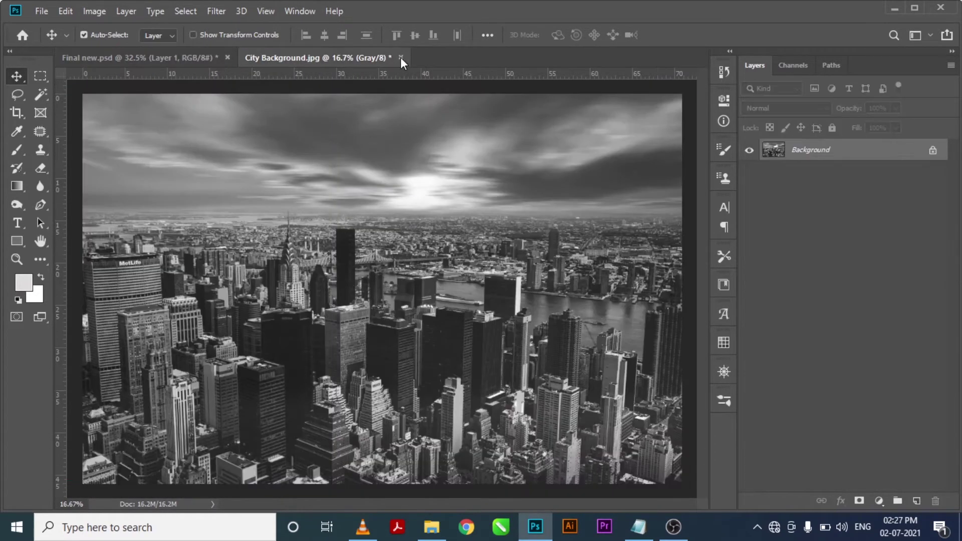
pyautogui.click(401, 57)
pyautogui.click(476, 206)
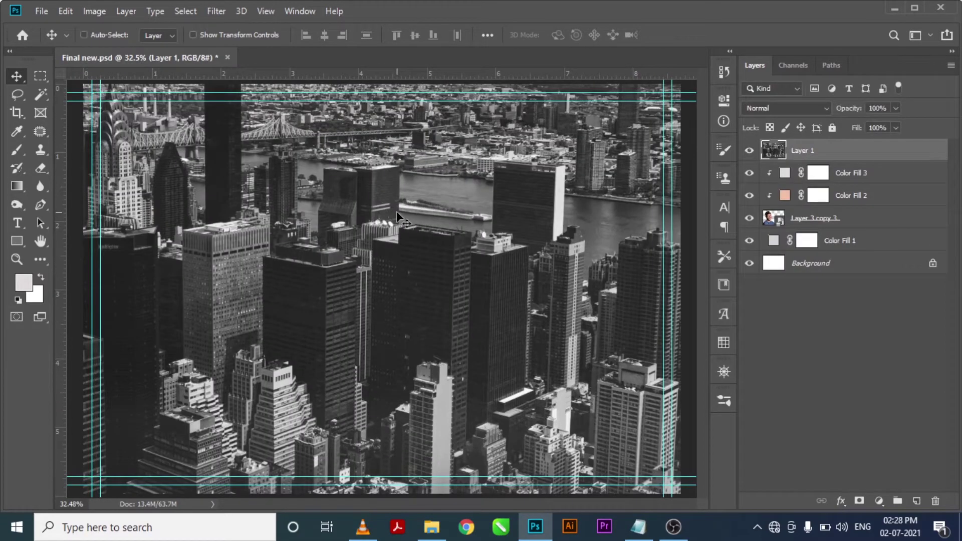
# - Scale the city layer to about 54% to fit the canvas height, align it with the right canvas edge, and send it just above the Background layer
pyautogui.hotkey('ctrl', 't')
pyautogui.scroll(-5, 395, 211)
pyautogui.moveTo(347, 90); pyautogui.dragTo(345, 204)
pyautogui.moveTo(345, 405); pyautogui.dragTo(342, 379)
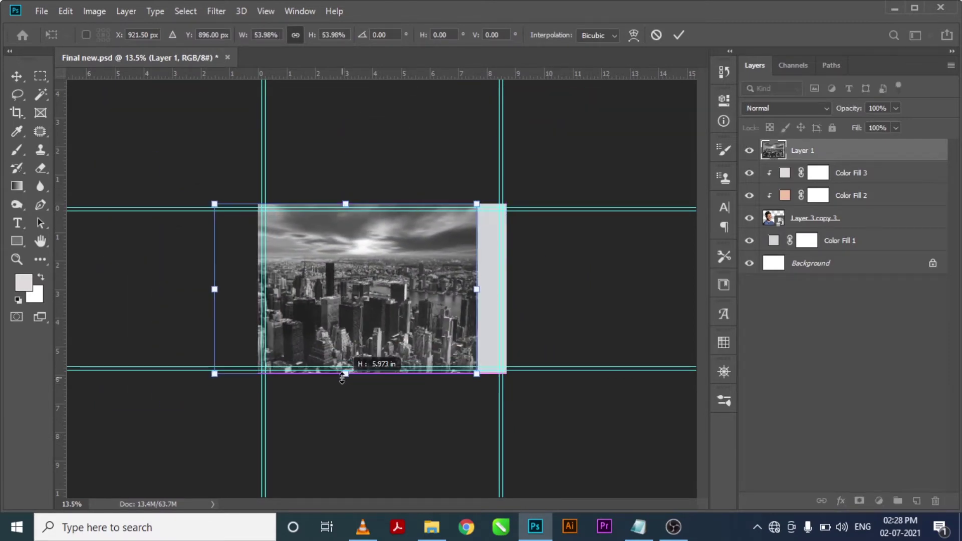
pyautogui.scroll(5, 541, 280)
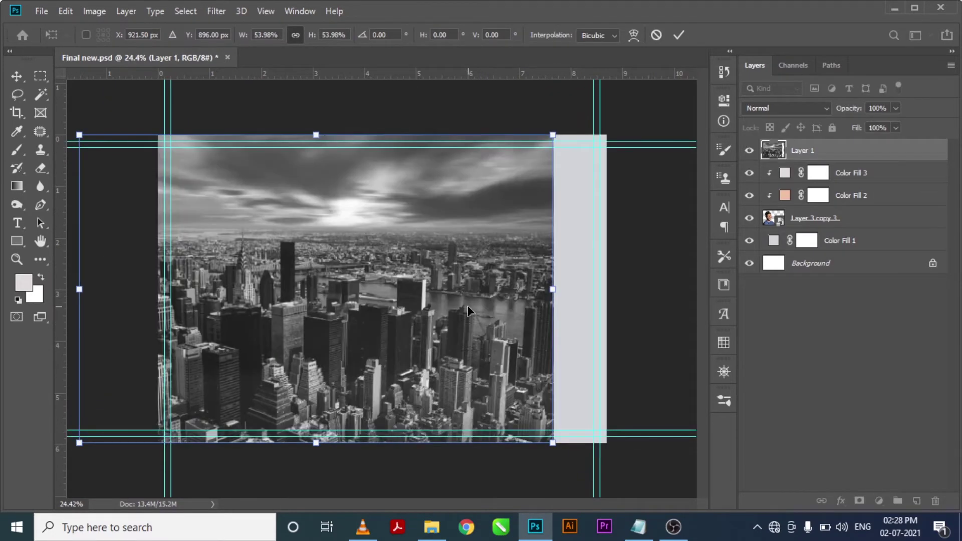
pyautogui.moveTo(468, 306); pyautogui.dragTo(522, 308)
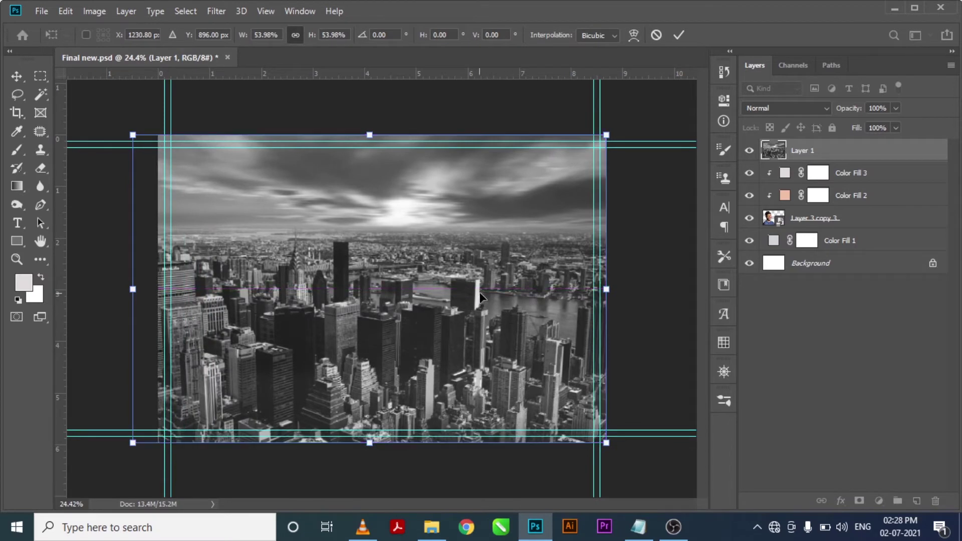
pyautogui.press('Return')
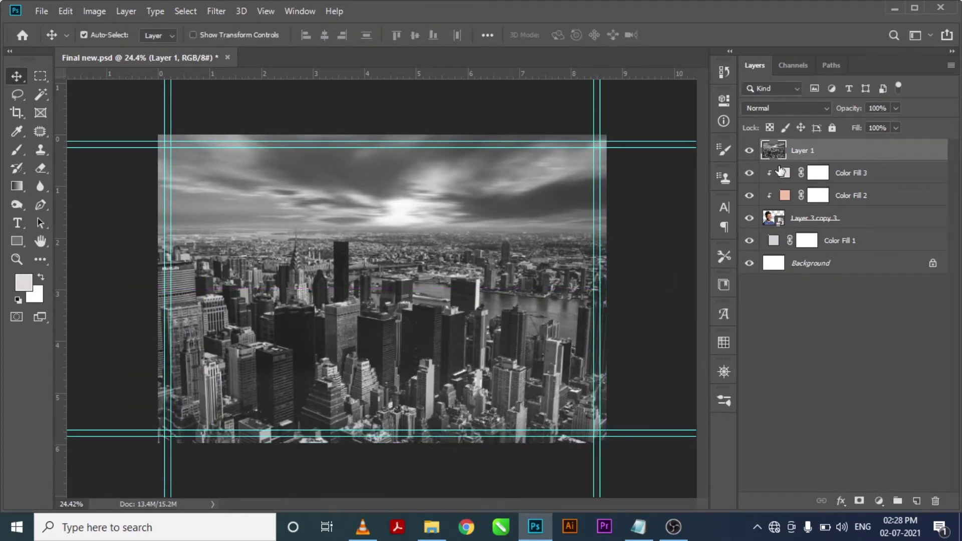
pyautogui.hotkey('ctrl', 'shift', '[')
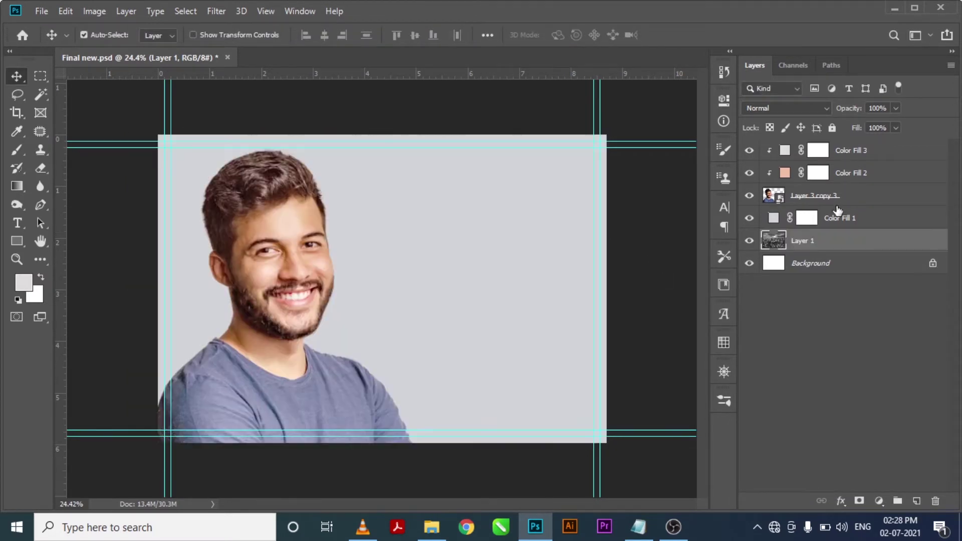
pyautogui.click(863, 197)
pyautogui.keyDown('shift'); pyautogui.click(854, 154); pyautogui.keyUp('shift')
pyautogui.hotkey('ctrl', 'g')
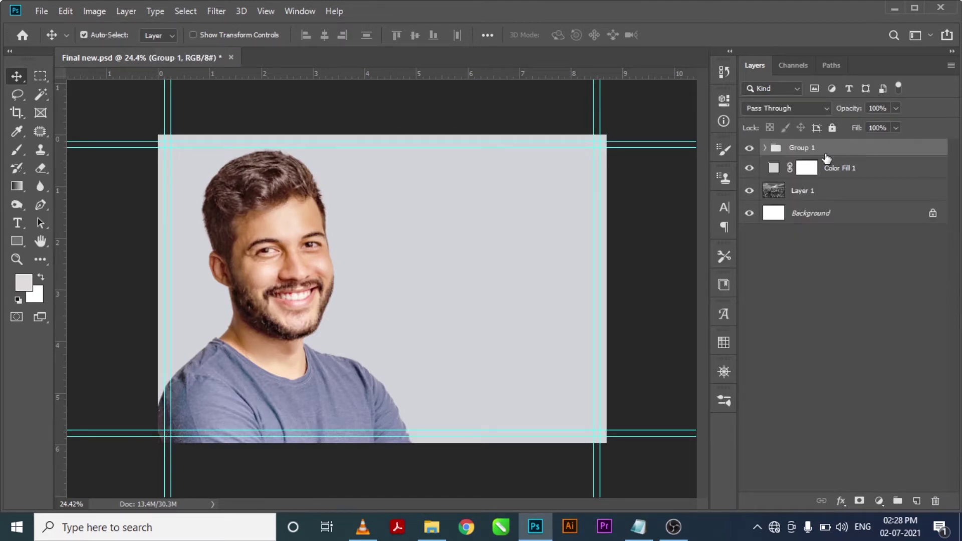
pyautogui.doubleClick(796, 148)
pyautogui.press('Escape')
pyautogui.hotkey('ctrl', 'z')
pyautogui.click(847, 270)
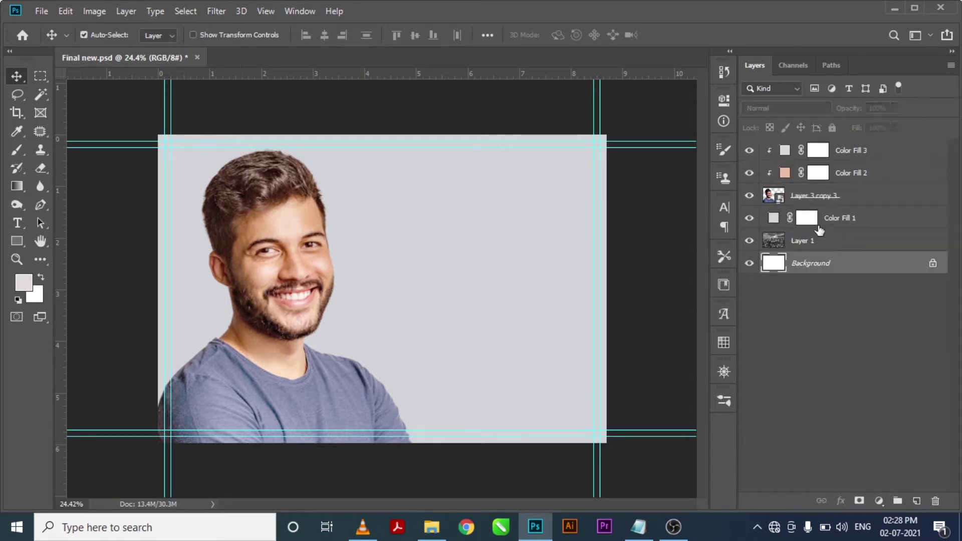
# - Group the man's layer with its two clipped color fills and name the group Image
pyautogui.click(854, 198)
pyautogui.keyDown('shift'); pyautogui.click(855, 151); pyautogui.keyUp('shift')
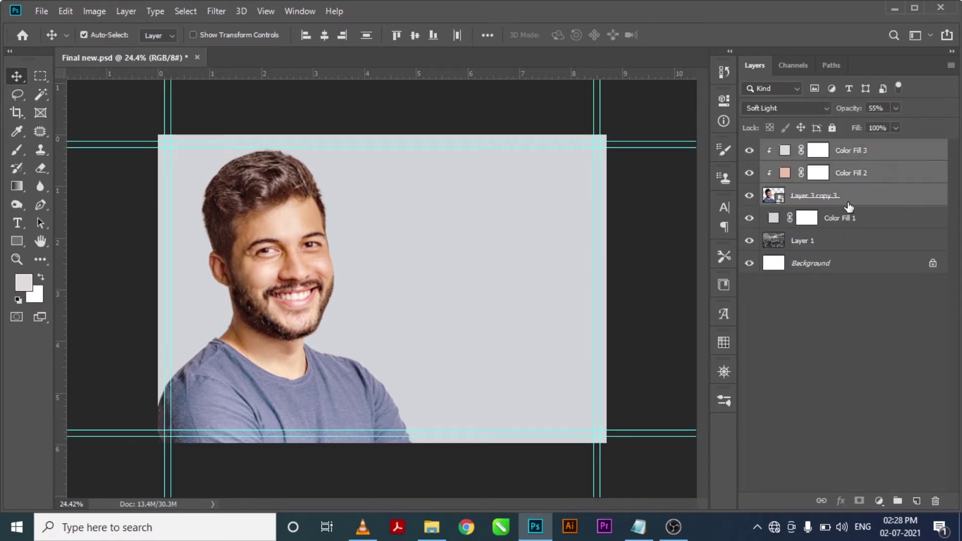
pyautogui.hotkey('ctrl', 'g')
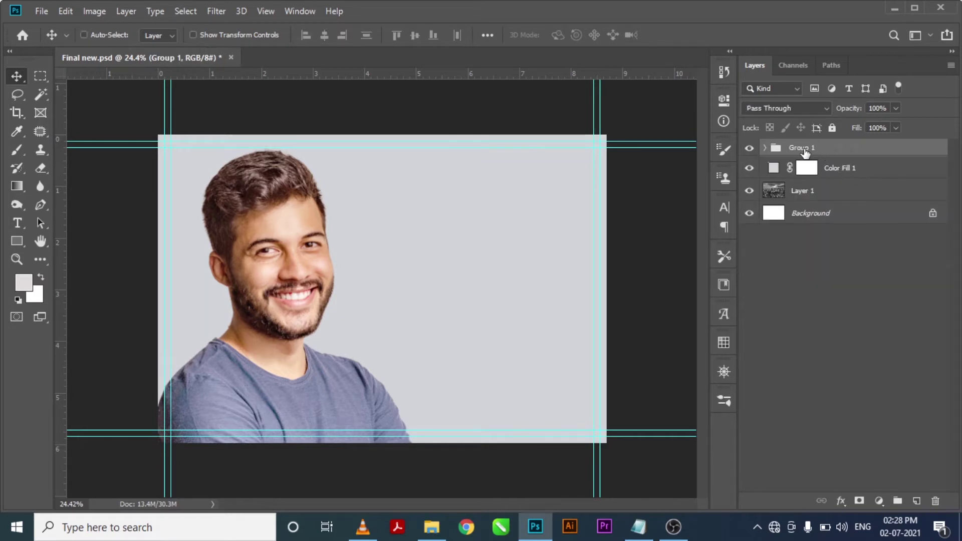
pyautogui.write('Image')
pyautogui.press('Return')
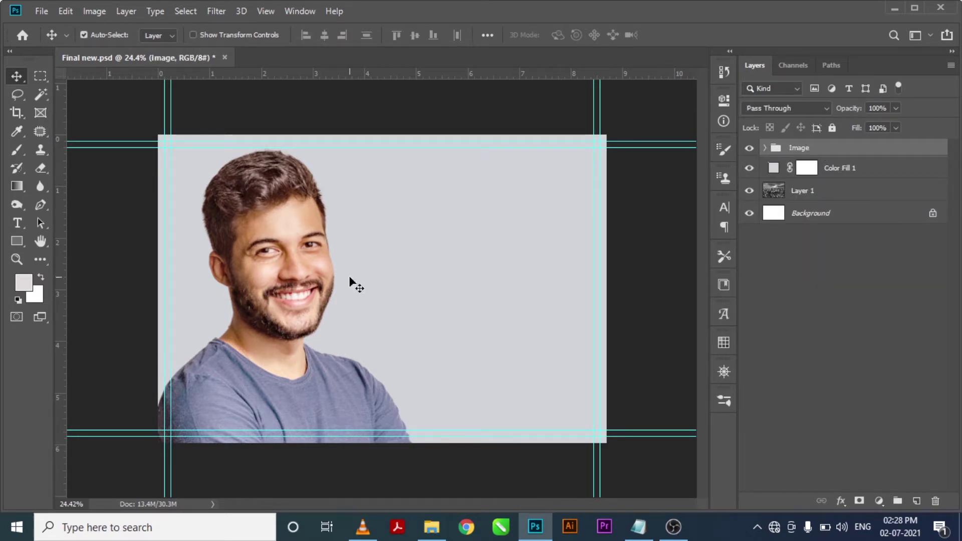
# - Move the city layer above the gray background fill, directly below the Image group
pyautogui.scroll(3, 350, 278)
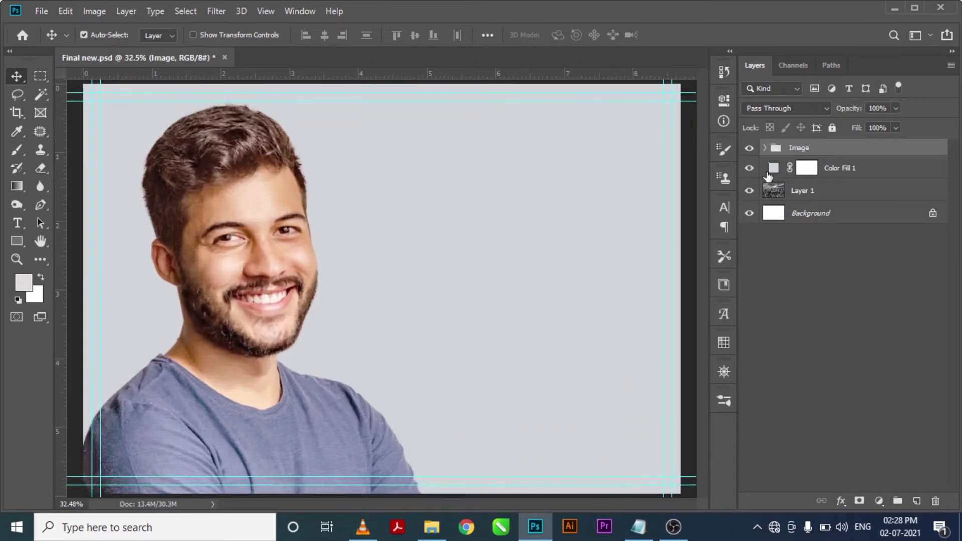
pyautogui.click(809, 193)
pyautogui.moveTo(839, 168); pyautogui.dragTo(837, 198)
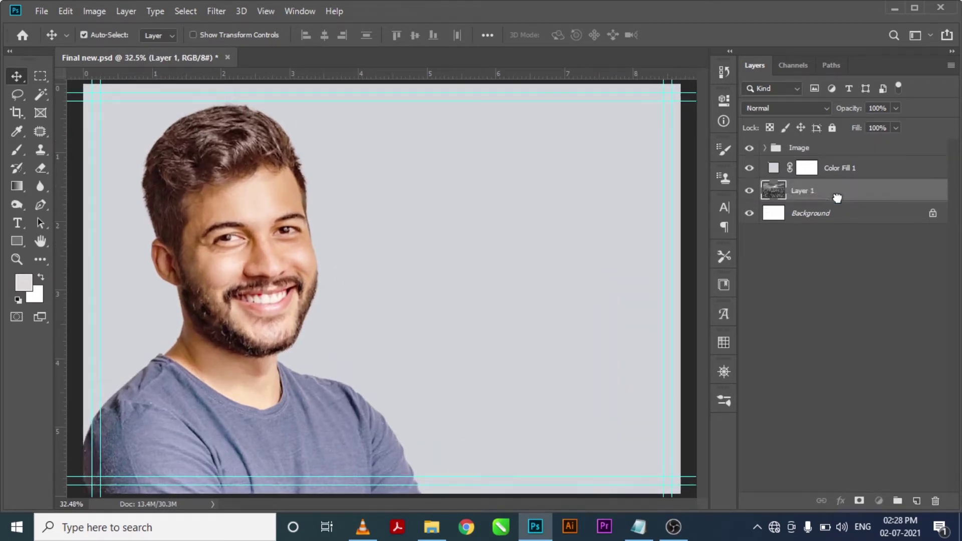
pyautogui.click(814, 173)
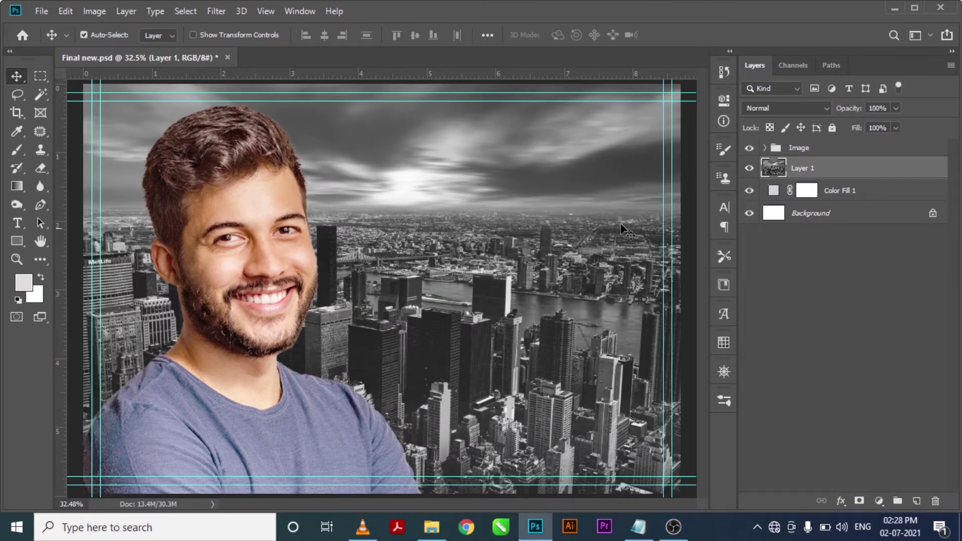
# - Set the city layer's blend mode to Soft Light and its opacity to 70%
pyautogui.click(769, 110)
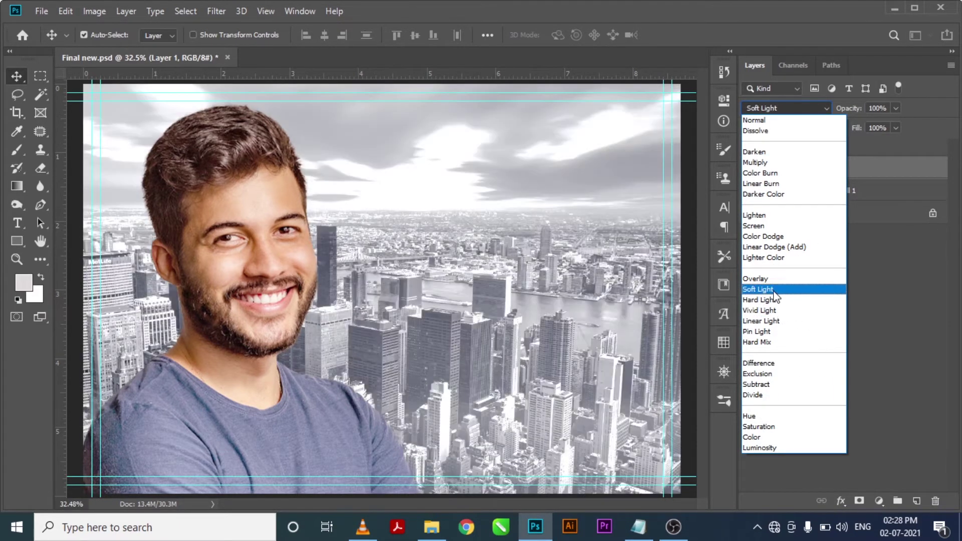
pyautogui.click(759, 290)
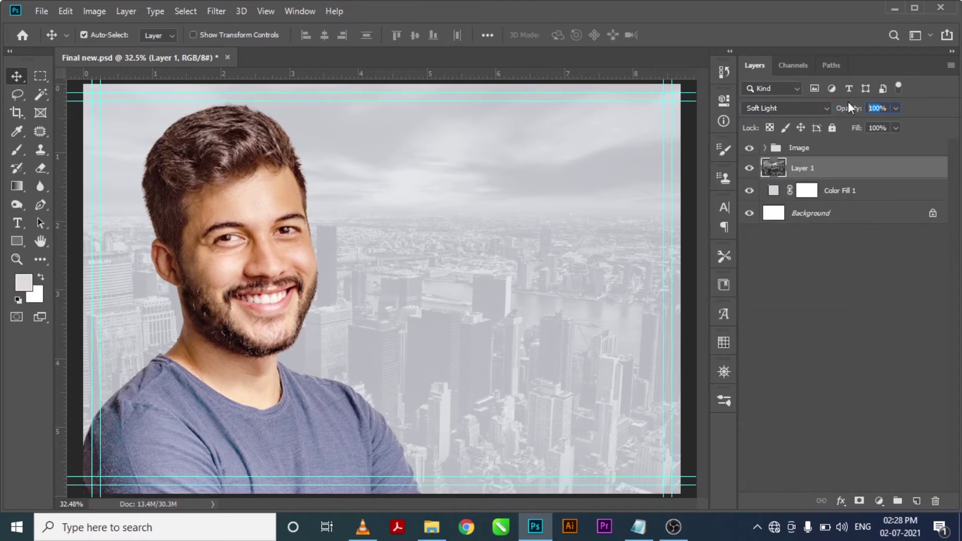
pyautogui.press('BackSpace')
pyautogui.write('70')
pyautogui.press('Return')
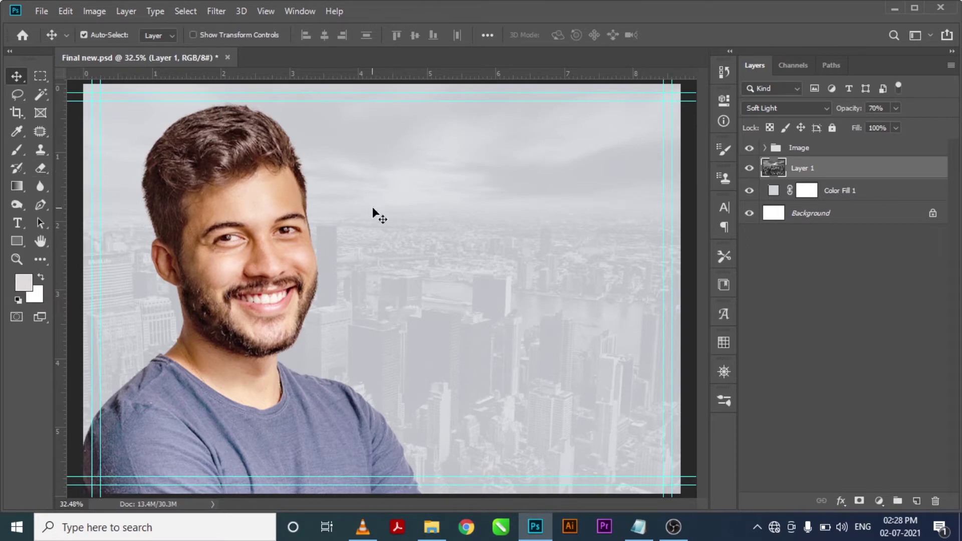
# - Open the Students image from Downloads and convert it to grayscale mode
pyautogui.click(49, 9)
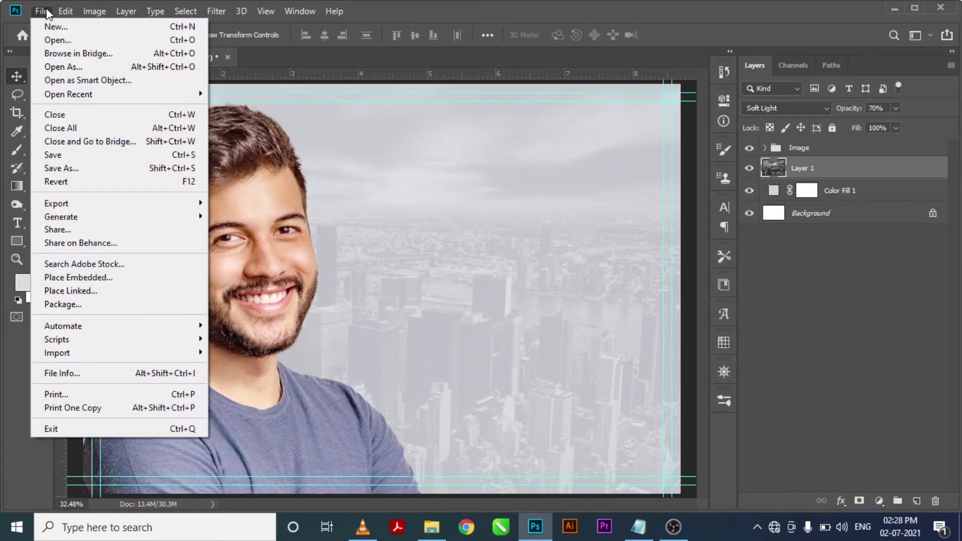
pyautogui.click(57, 37)
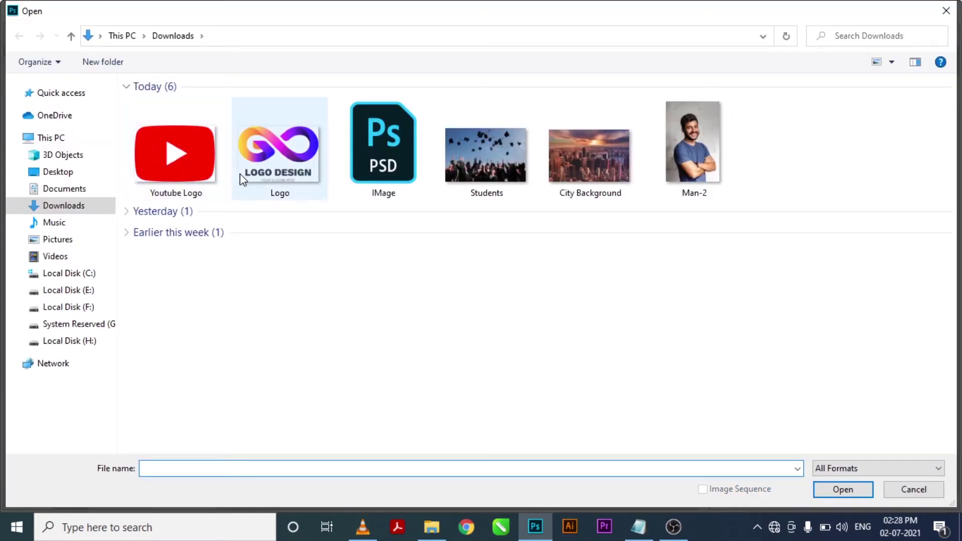
pyautogui.click(484, 177)
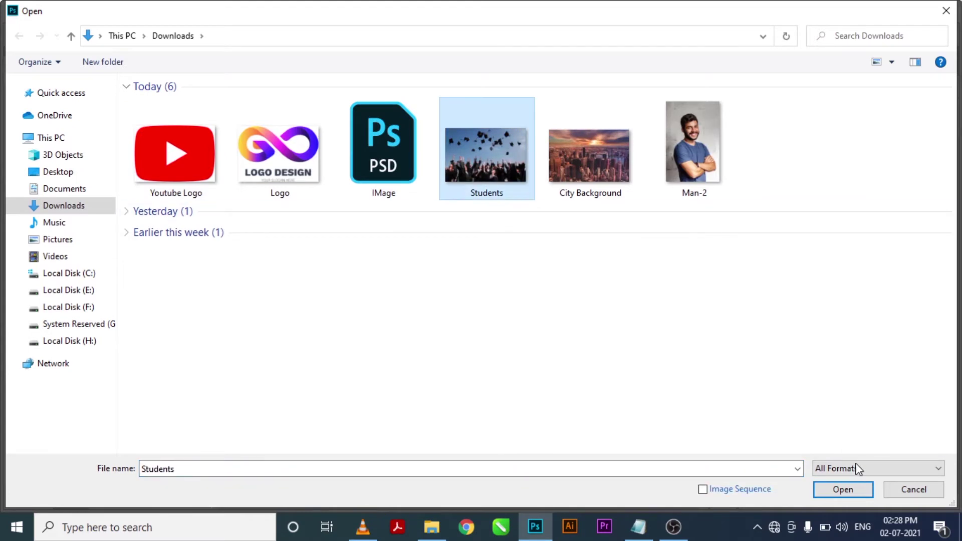
pyautogui.click(871, 490)
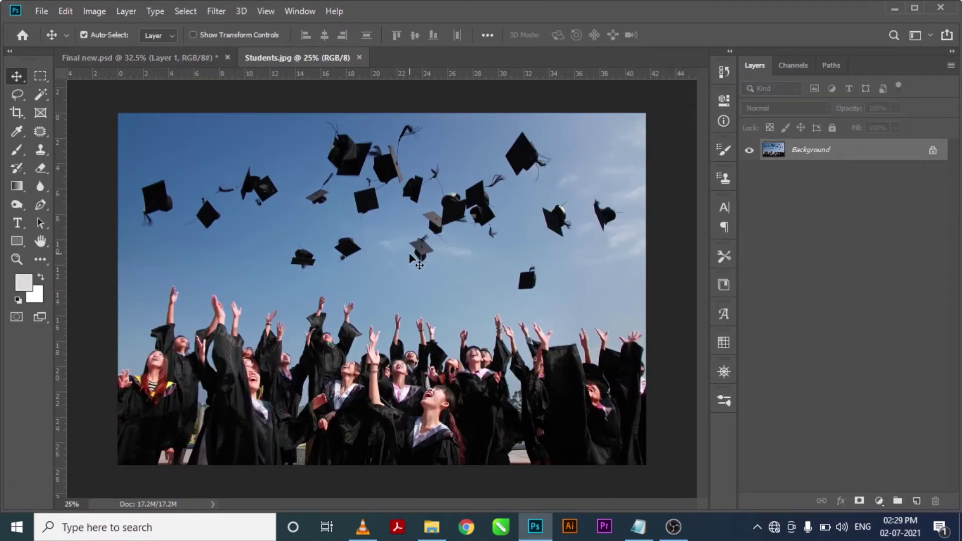
pyautogui.click(94, 11)
pyautogui.moveTo(108, 26)
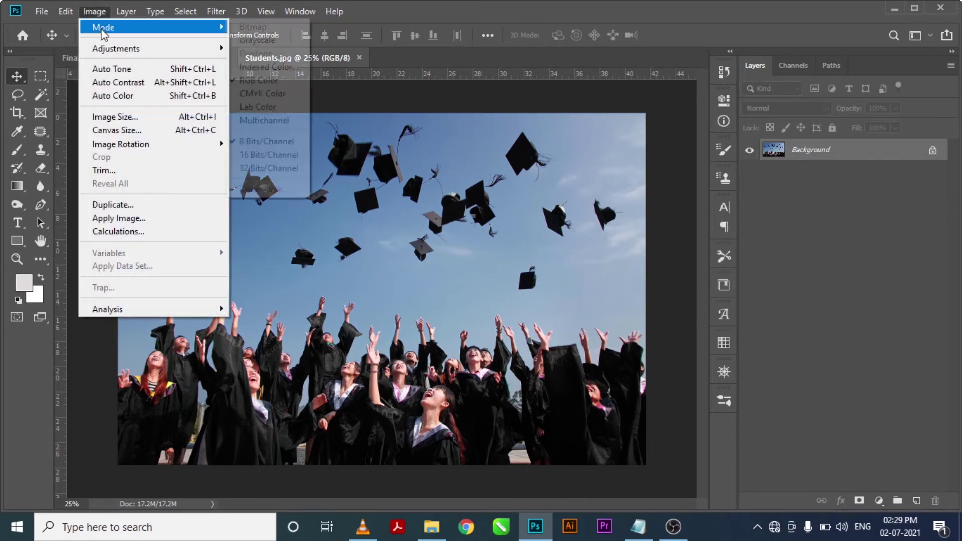
pyautogui.click(260, 40)
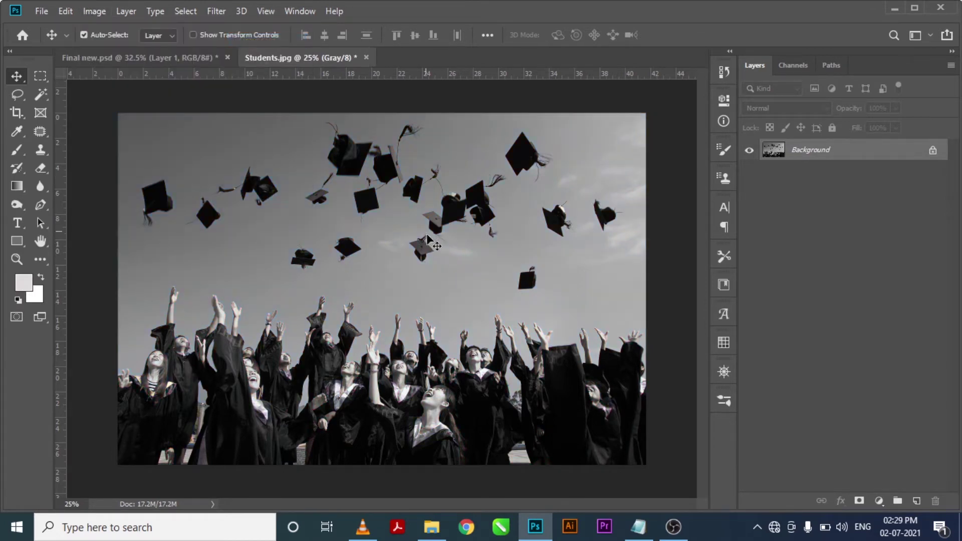
# - Copy the grayscale students image into Final new.psd and close Students.jpg without saving
pyautogui.moveTo(398, 258); pyautogui.dragTo(270, 181)
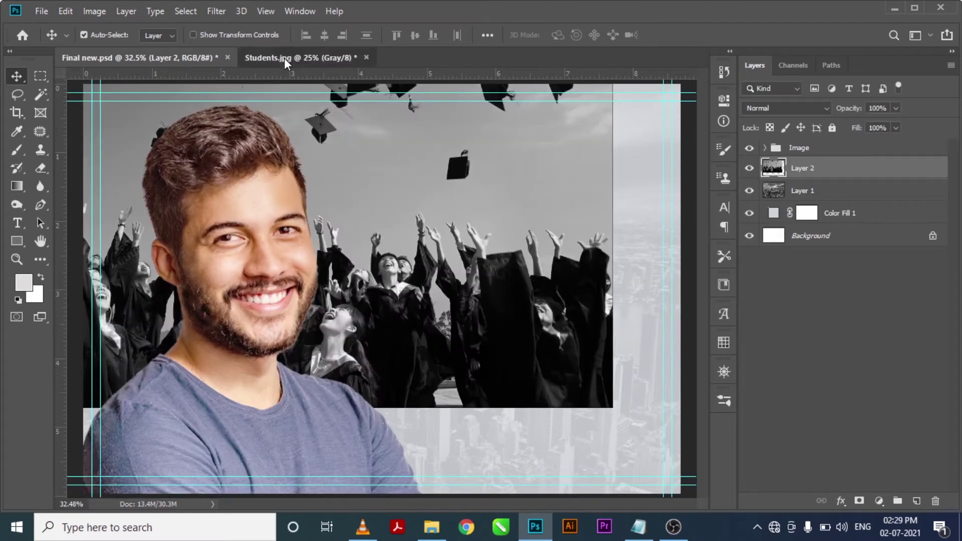
pyautogui.click(284, 58)
pyautogui.click(366, 58)
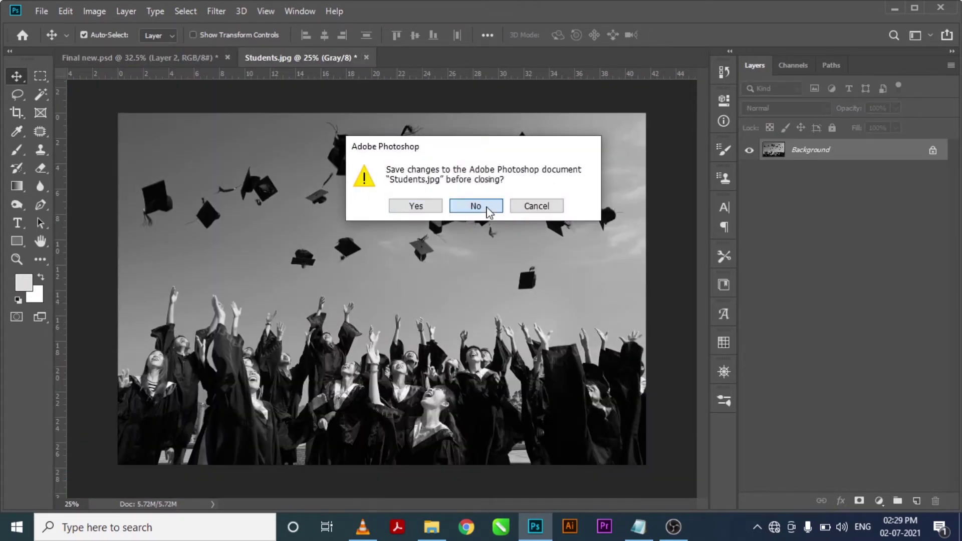
pyautogui.click(471, 207)
# - Scale the students layer to about 89.6% so it spans the canvas, and move it up over the upper half of the layout
pyautogui.hotkey('ctrl', 't')
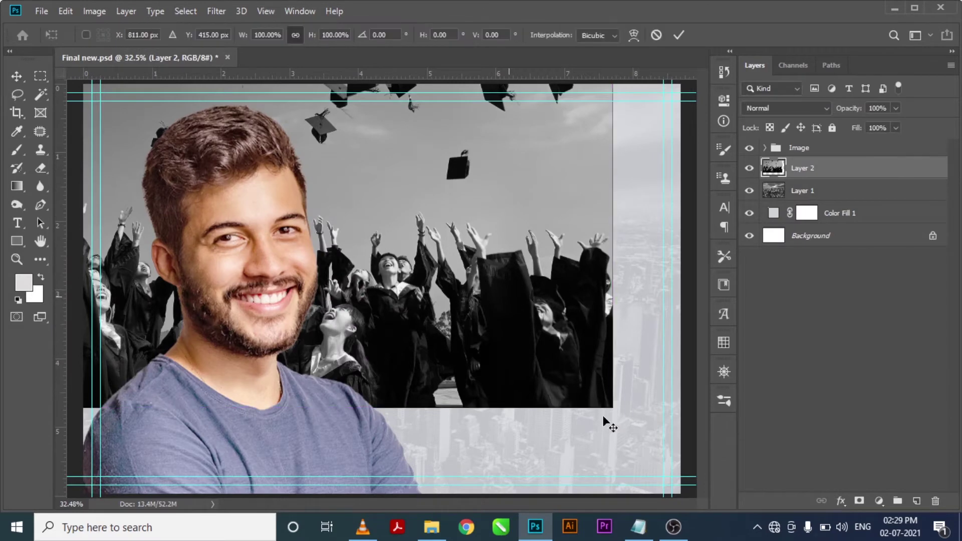
pyautogui.moveTo(612, 408); pyautogui.dragTo(483, 312)
pyautogui.moveTo(443, 280); pyautogui.dragTo(647, 457)
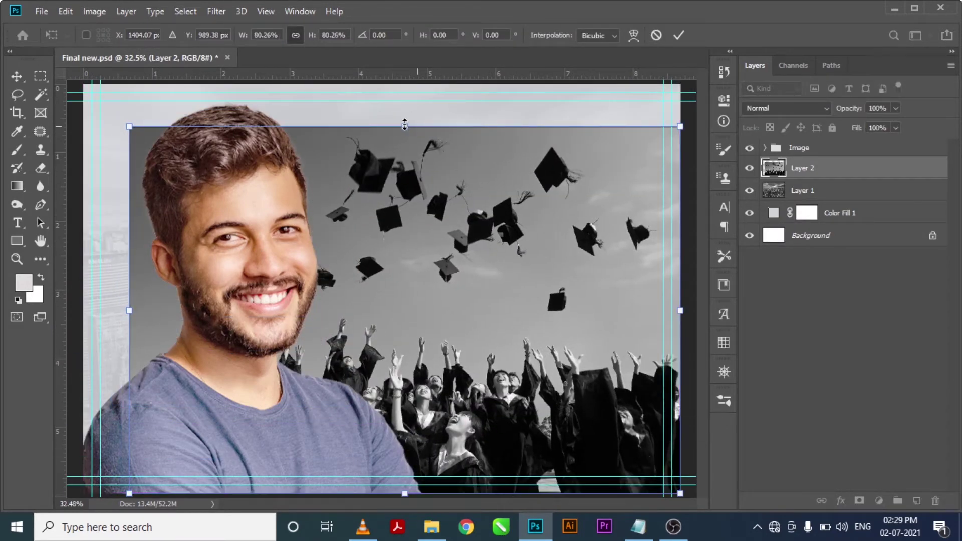
pyautogui.moveTo(405, 127); pyautogui.dragTo(400, 83)
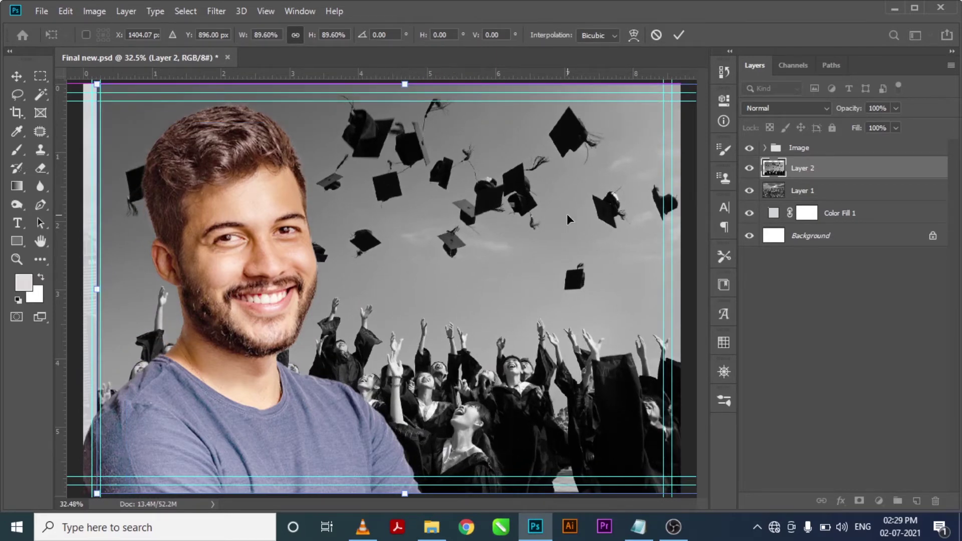
pyautogui.moveTo(567, 213); pyautogui.dragTo(535, 209)
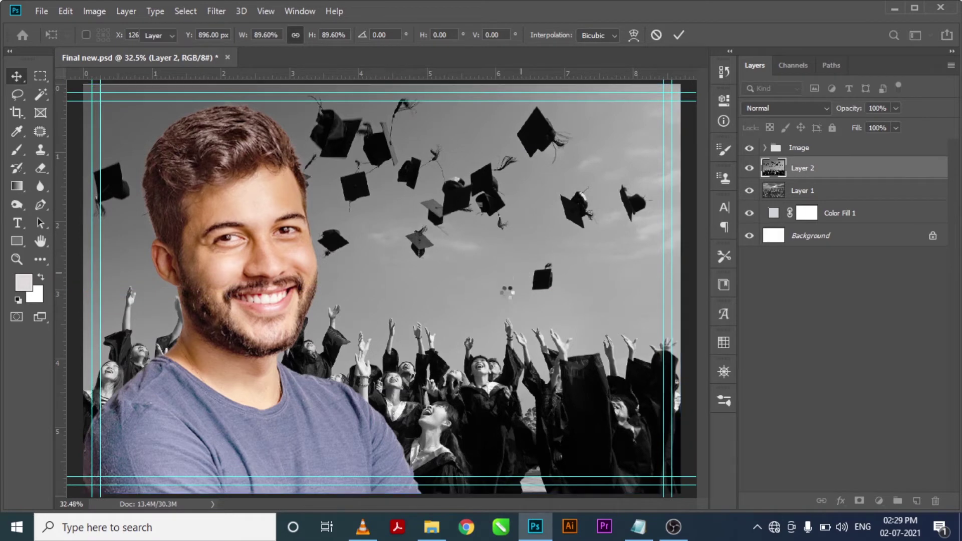
pyautogui.press('Return')
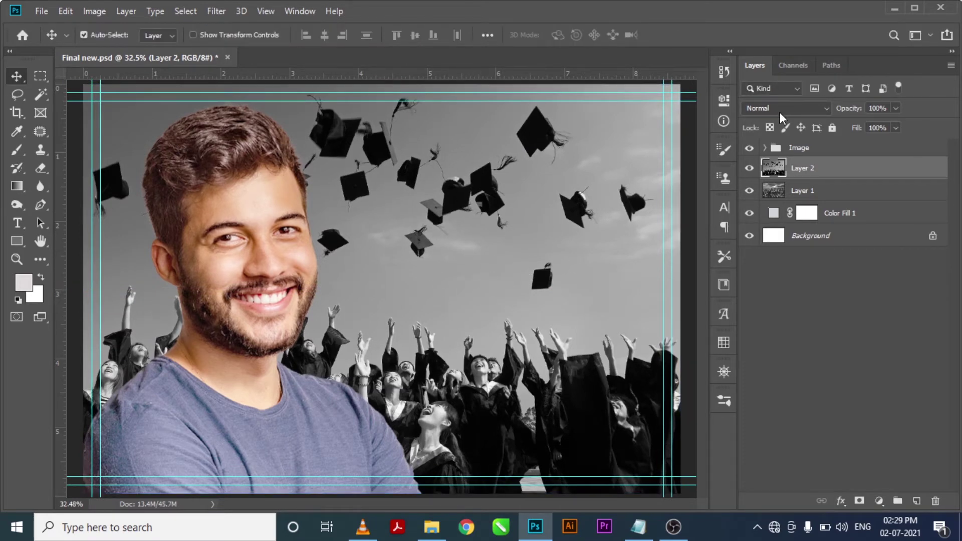
pyautogui.moveTo(582, 440); pyautogui.dragTo(548, 226)
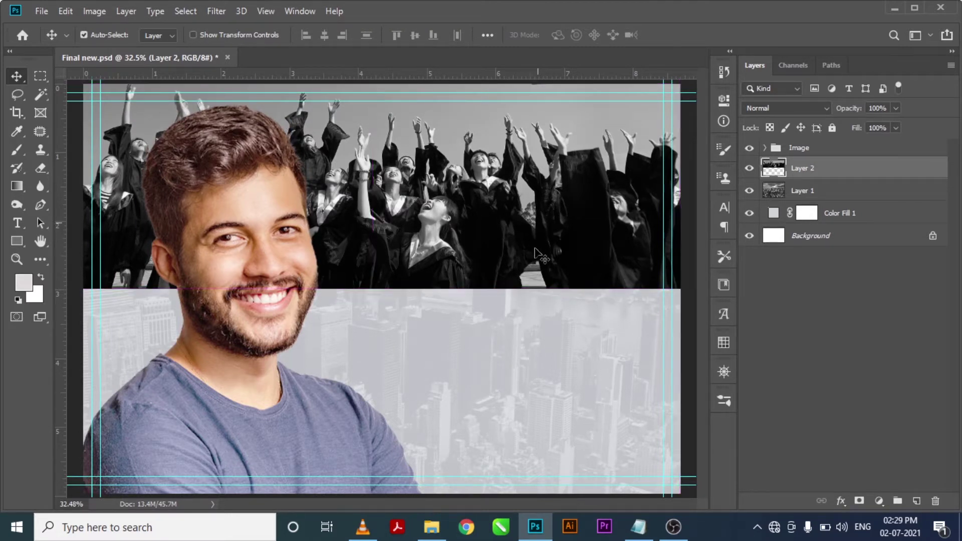
# - Set the students layer's blend mode to Soft Light and its opacity to 70%
pyautogui.click(787, 108)
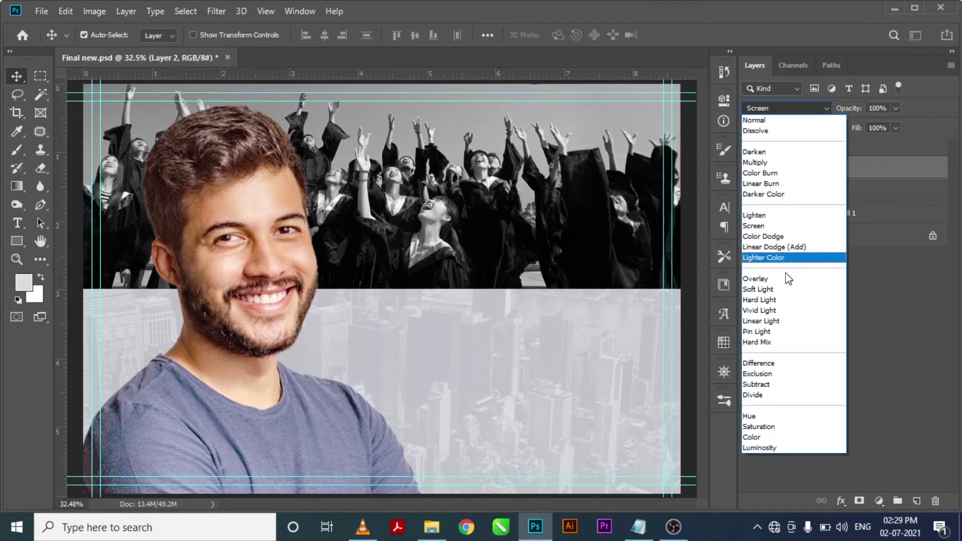
pyautogui.click(785, 293)
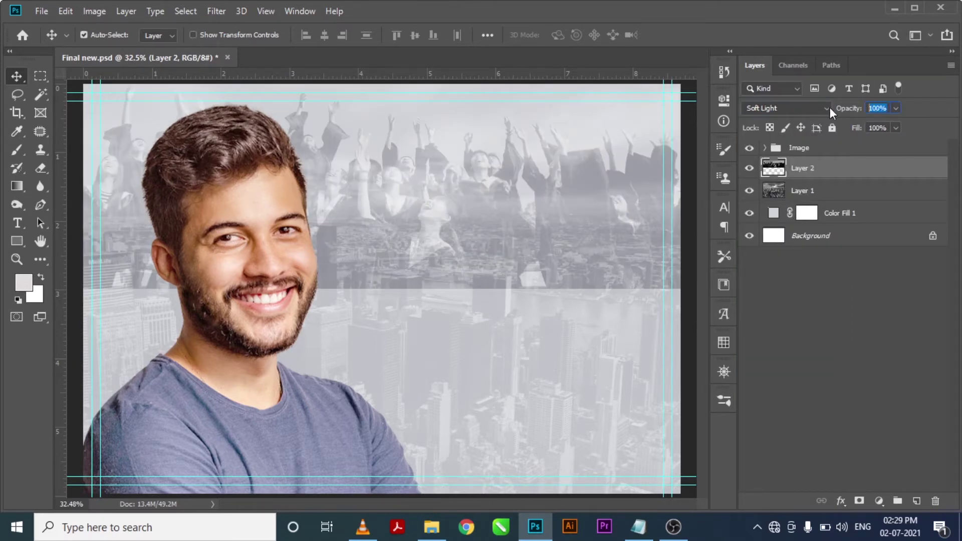
pyautogui.write('70')
pyautogui.press('Return')
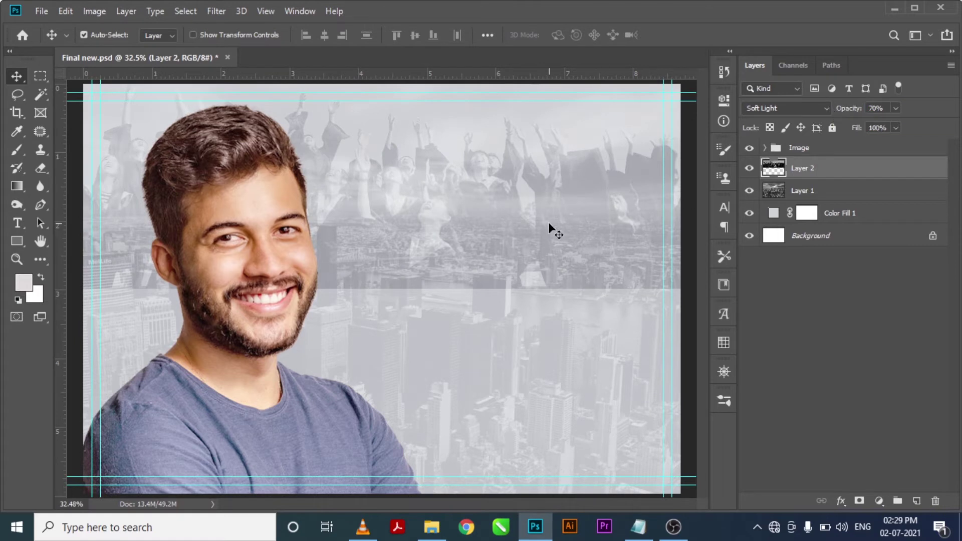
# - Add a layer mask to the students layer and paint its lower edge out across the canvas with a soft 600-pixel black brush
pyautogui.press('d')
pyautogui.click(859, 501)
pyautogui.press('b')
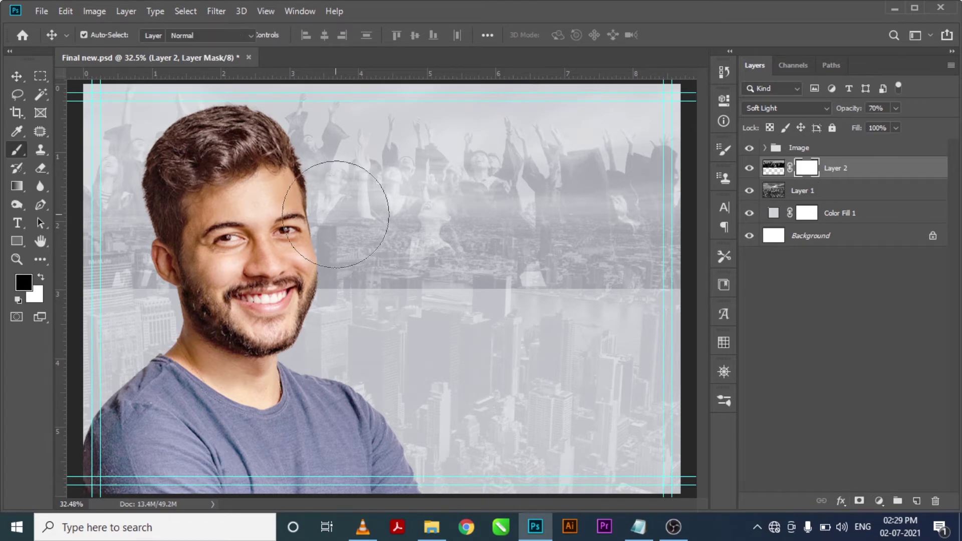
pyautogui.click(111, 303)
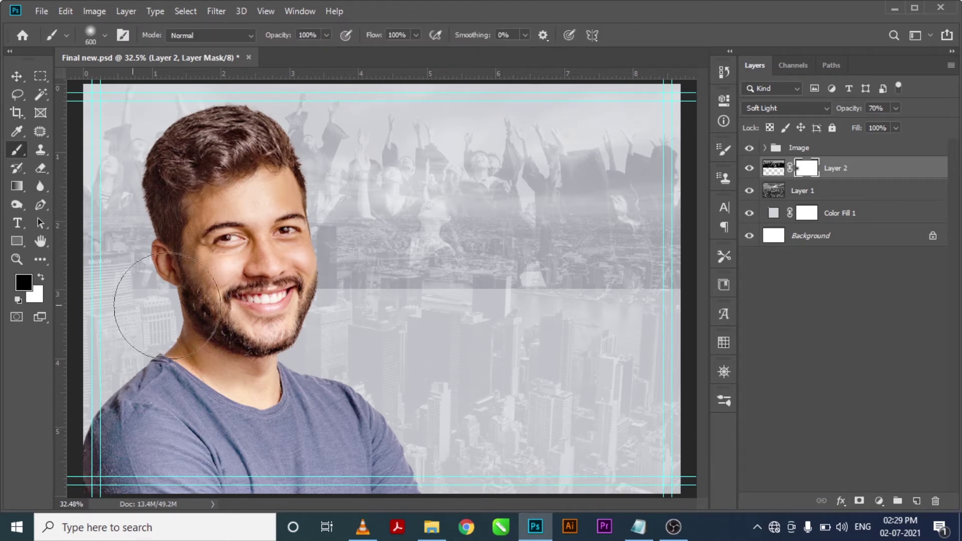
pyautogui.keyDown('shift'); pyautogui.click(691, 313); pyautogui.keyUp('shift')
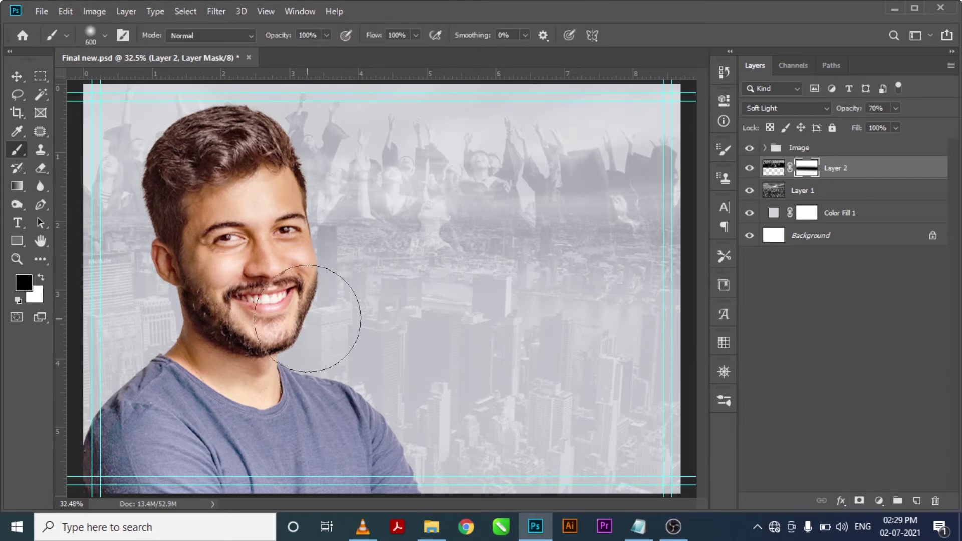
pyautogui.keyDown('shift'); pyautogui.click(161, 322); pyautogui.keyUp('shift')
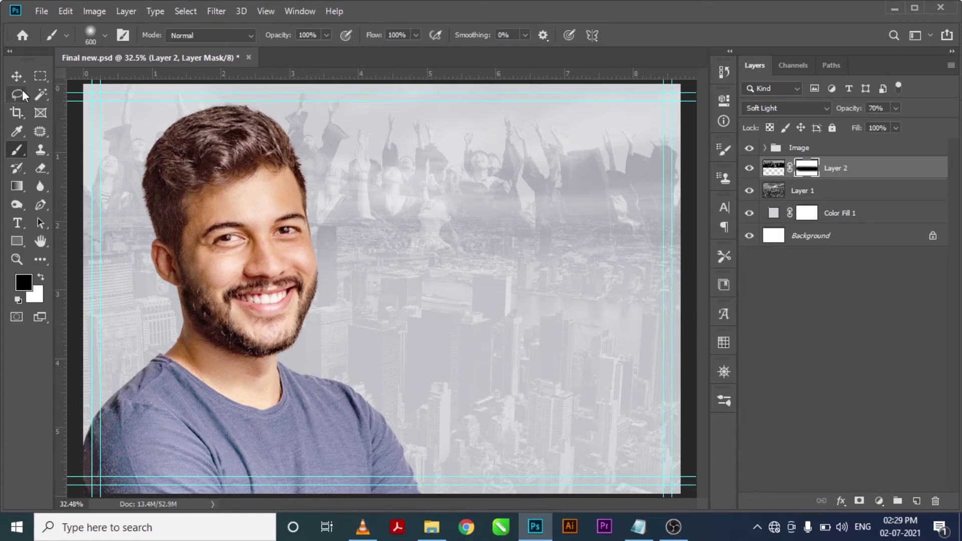
# - Group the students layer, the city layer and the gray color fill, and name the group Background
pyautogui.click(12, 76)
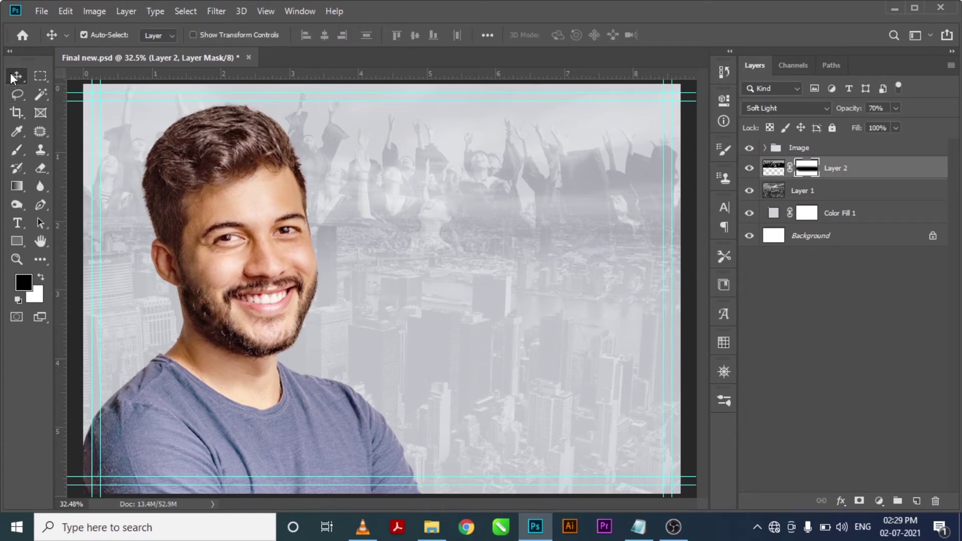
pyautogui.keyDown('shift'); pyautogui.click(845, 215); pyautogui.keyUp('shift')
pyautogui.hotkey('ctrl', 'g')
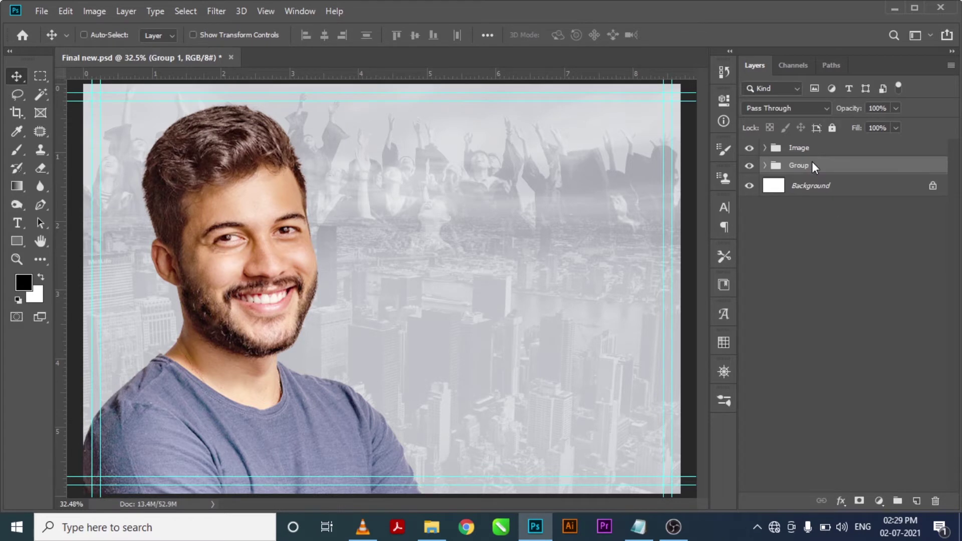
pyautogui.doubleClick(806, 171)
pyautogui.write('Backg')
pyautogui.press('Return')
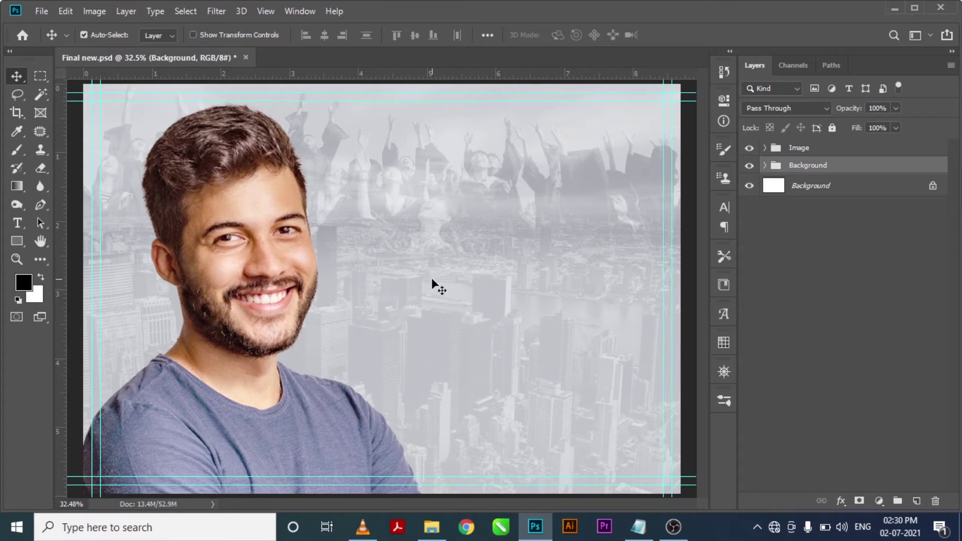
# - Copy the word "World" from the Education Information notes in Notepad and paste it in Photoshop as a Poppins Bold text layer beside the man
pyautogui.click(639, 527)
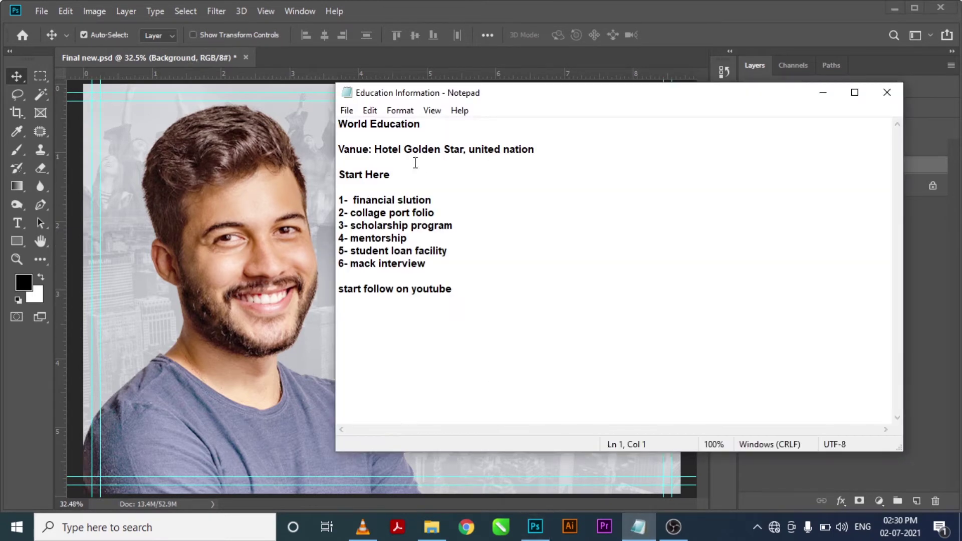
pyautogui.moveTo(367, 122); pyautogui.dragTo(341, 122)
pyautogui.click(304, 164)
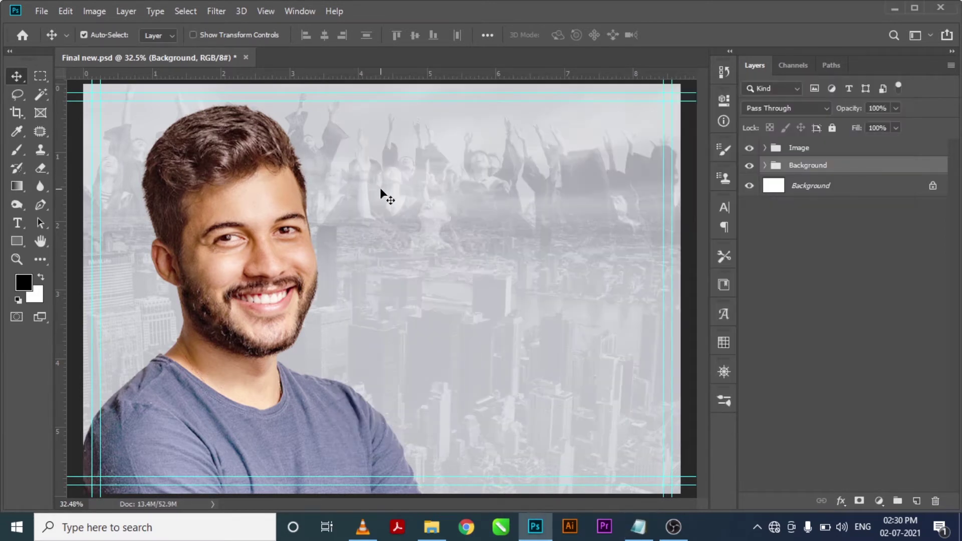
pyautogui.press('t')
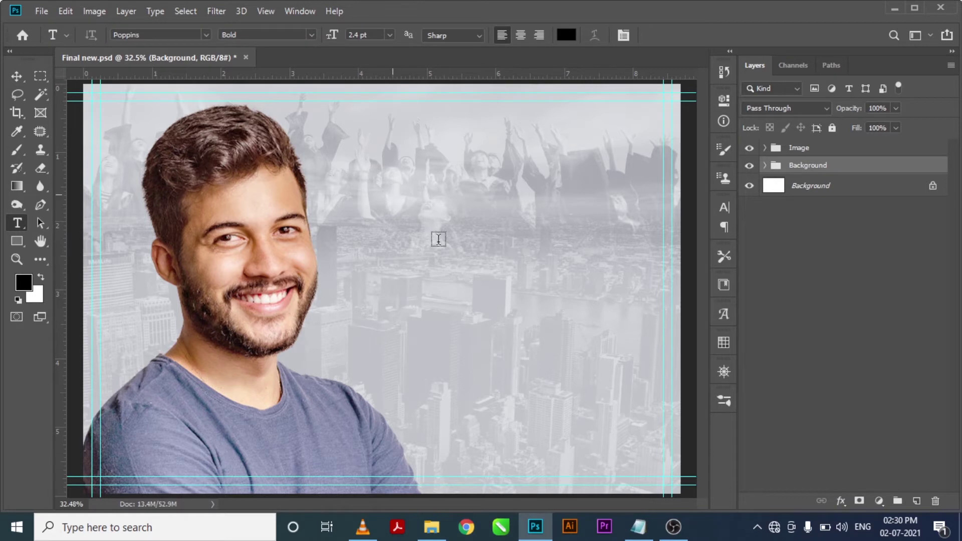
pyautogui.click(396, 194)
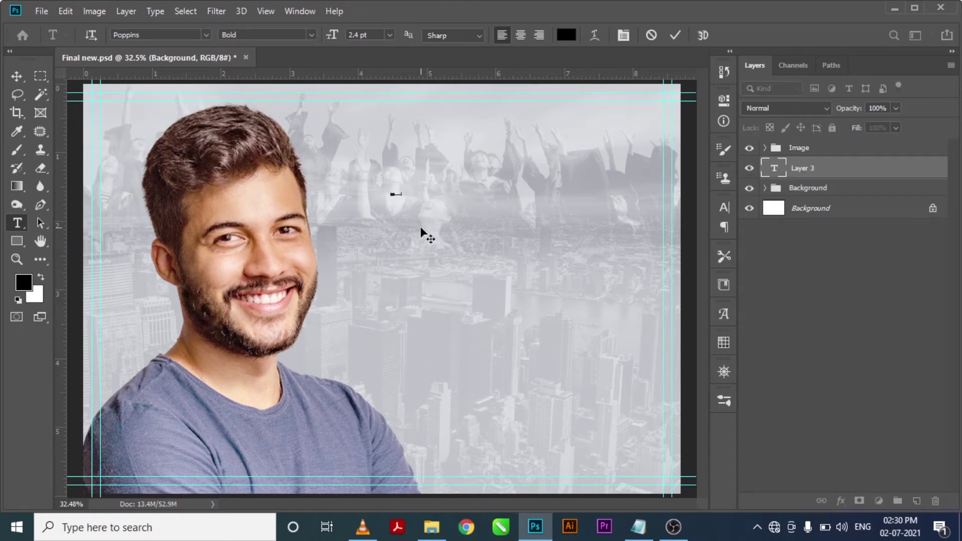
pyautogui.click(18, 79)
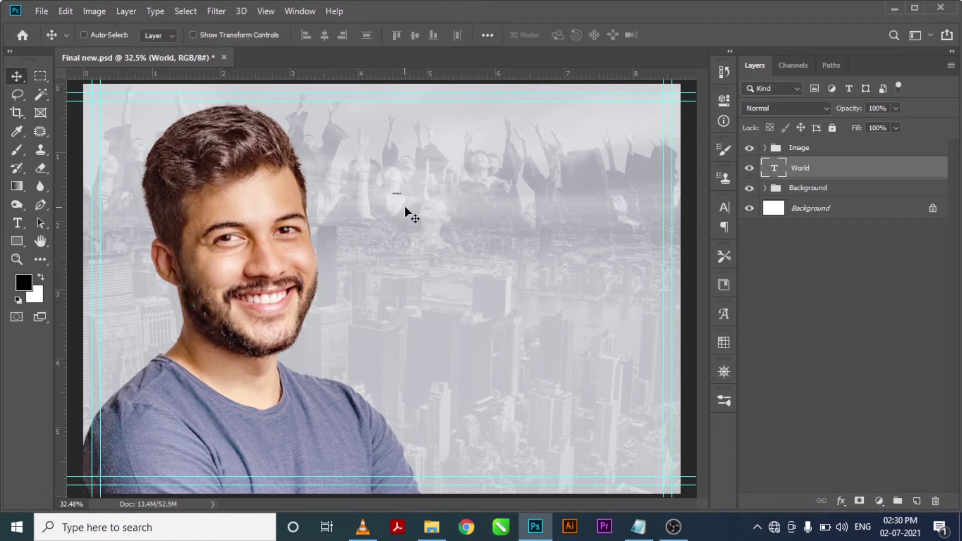
# - Enlarge the World text proportionally into a large headline beside the man's face
pyautogui.hotkey('ctrl', 't')
pyautogui.moveTo(429, 217); pyautogui.dragTo(623, 335)
pyautogui.press('Return')
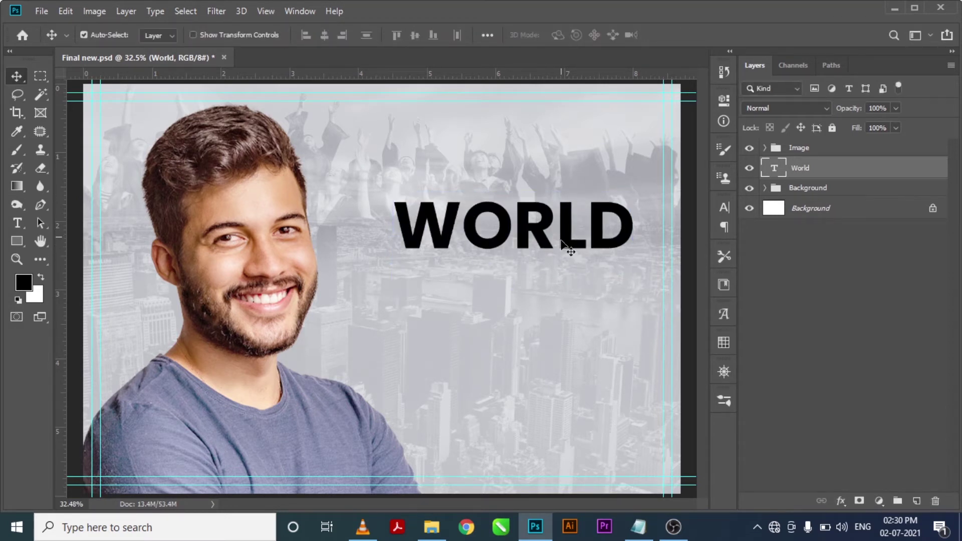
# - Move the World headline up and right so its right edge aligns with the inner right margin guide
pyautogui.moveTo(561, 241); pyautogui.dragTo(595, 227)
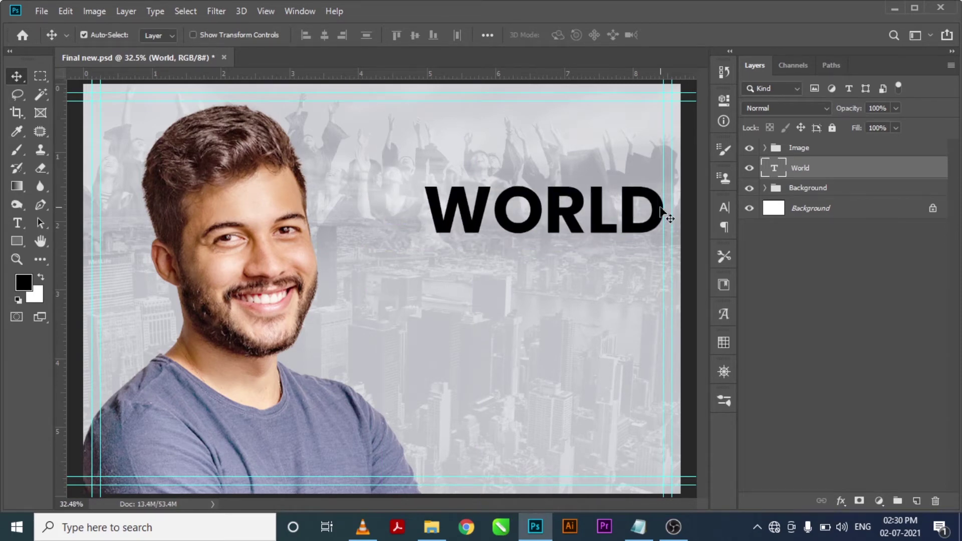
pyautogui.hotkey('ctrl', 'space')
pyautogui.moveTo(609, 169); pyautogui.dragTo(683, 243)
pyautogui.moveTo(443, 353)
pyautogui.mouseDown()
pyautogui.moveTo(430, 350)
pyautogui.moveTo(450, 344)
pyautogui.mouseUp()
pyautogui.hotkey('ctrl', '0')
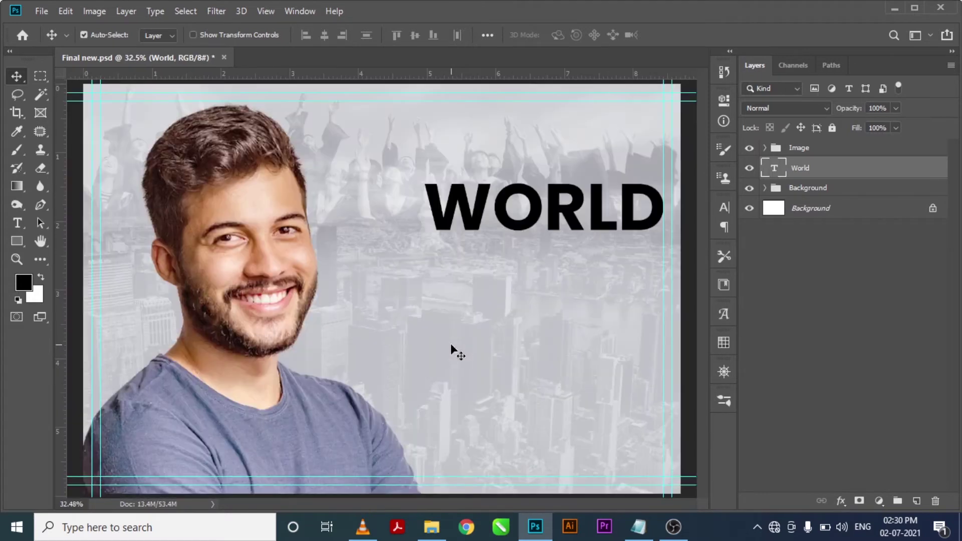
# - Enlarge the World headline proportionally to about 124%, keeping its right edge on the inner right margin guide
pyautogui.hotkey('ctrl', 't')
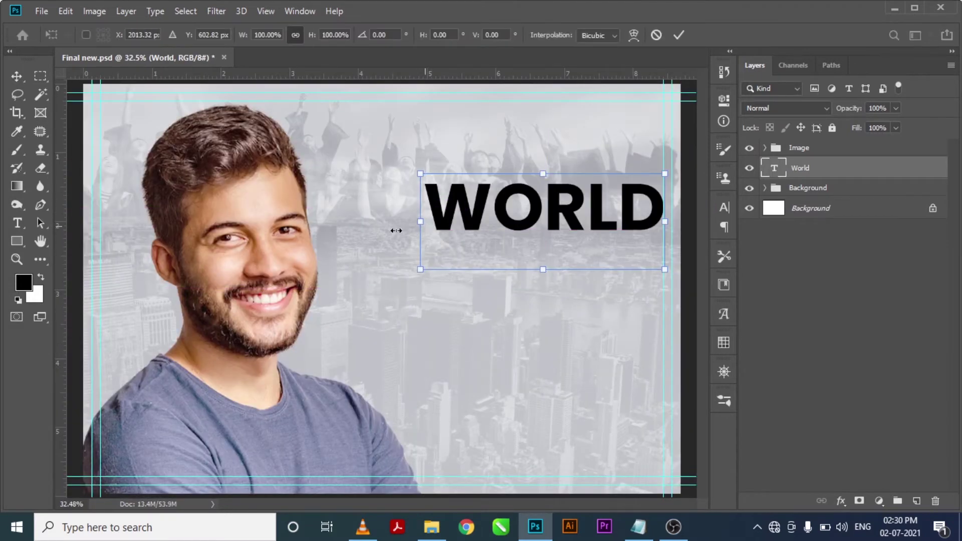
pyautogui.moveTo(396, 231); pyautogui.dragTo(366, 231)
pyautogui.press('Return')
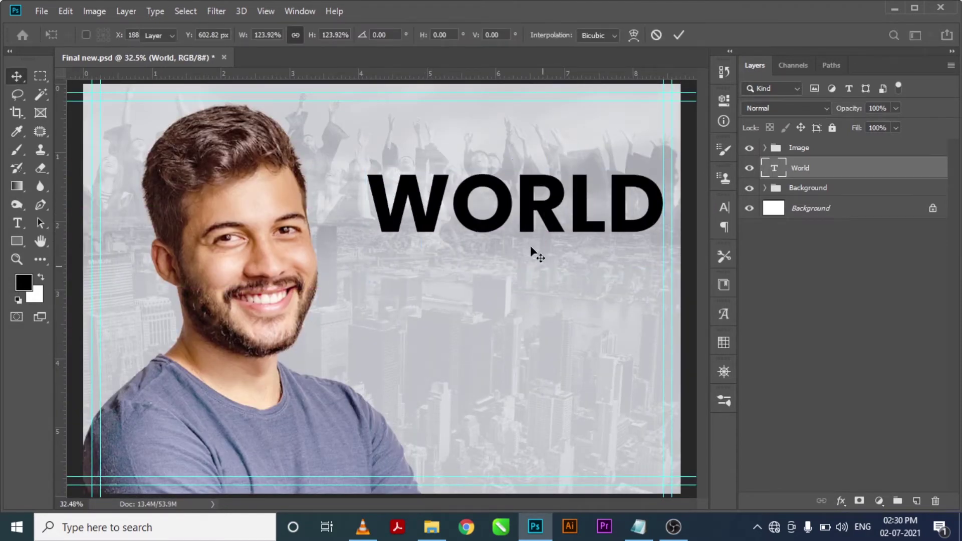
# - Set the World headline's font style to ExtraBold and realign its right edge with the inner right margin guide
pyautogui.click(725, 206)
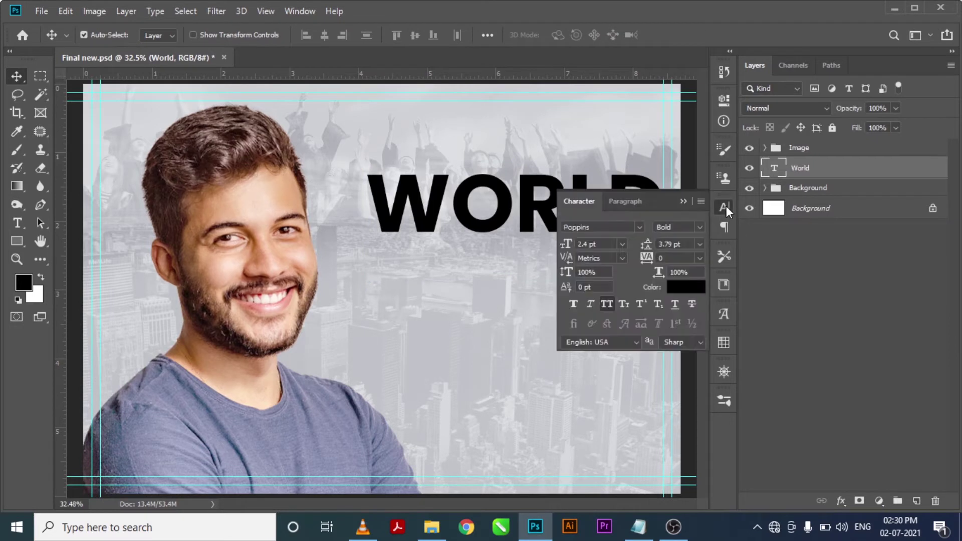
pyautogui.click(699, 228)
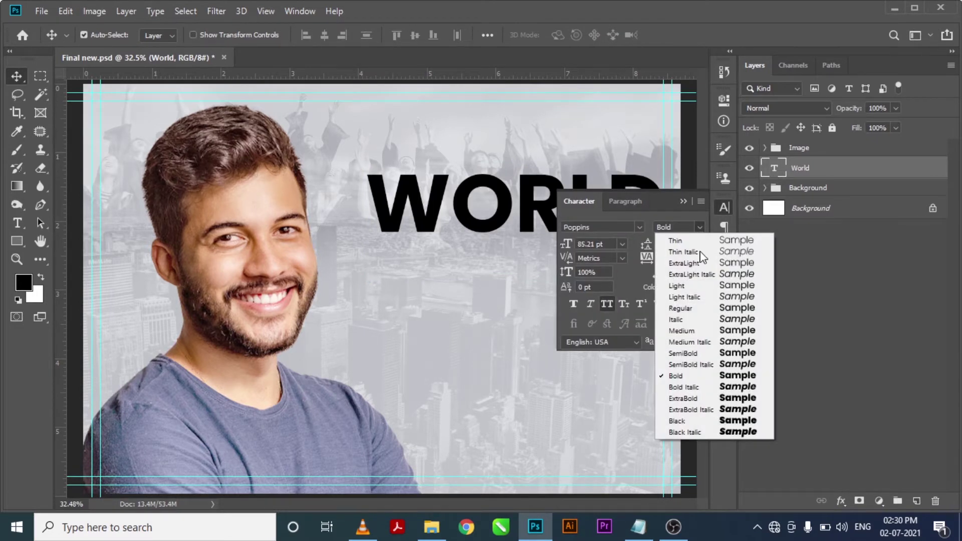
pyautogui.click(700, 399)
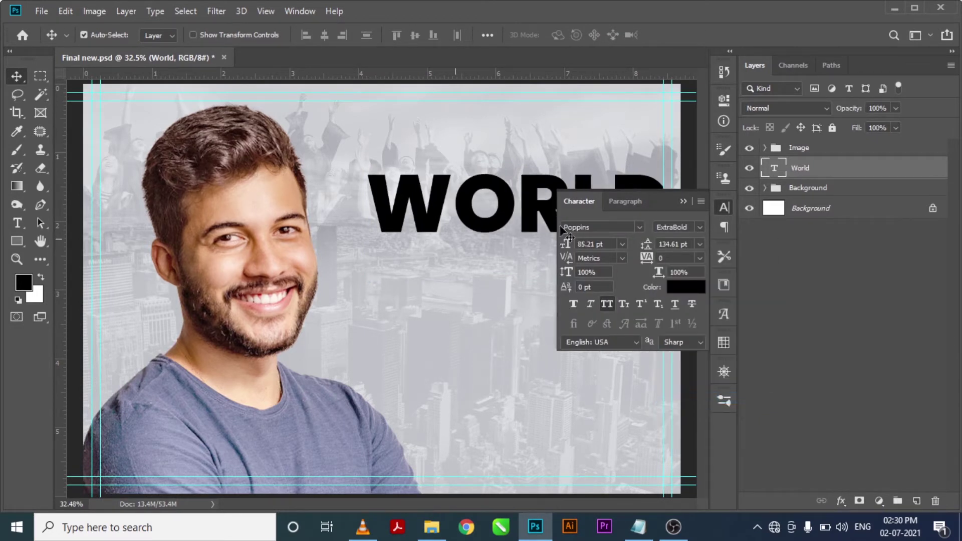
pyautogui.click(681, 202)
pyautogui.moveTo(640, 230); pyautogui.dragTo(636, 231)
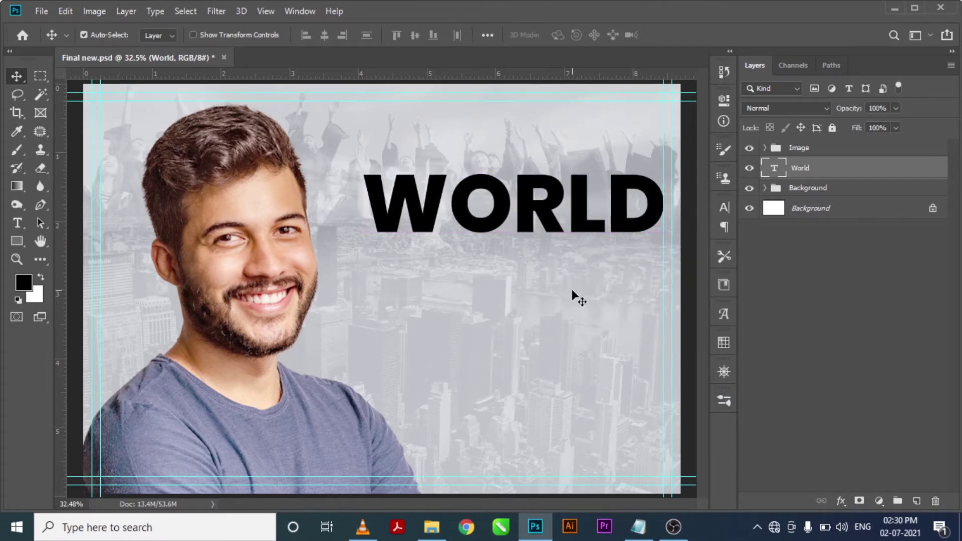
pyautogui.press('z')
pyautogui.moveTo(599, 161); pyautogui.dragTo(701, 237)
pyautogui.press('v')
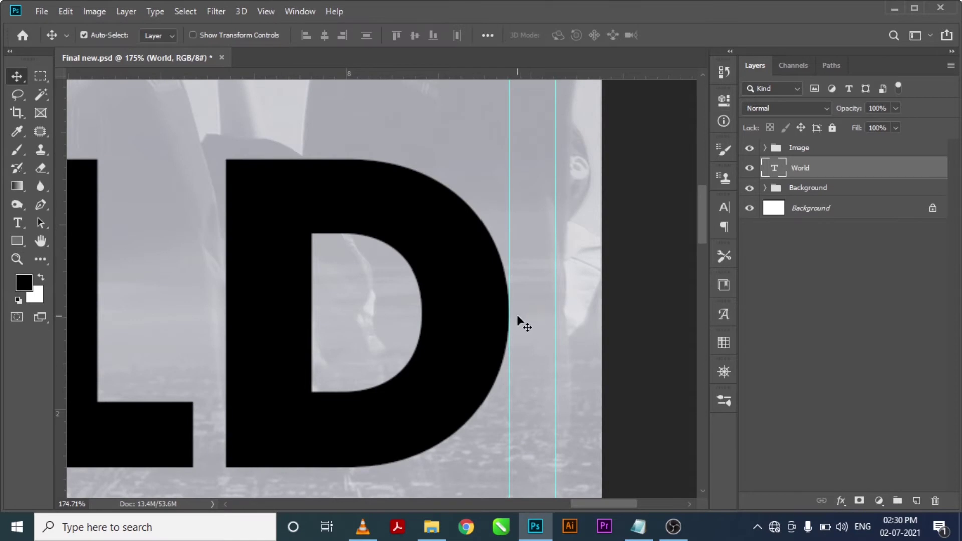
pyautogui.hotkey('ctrl', '0')
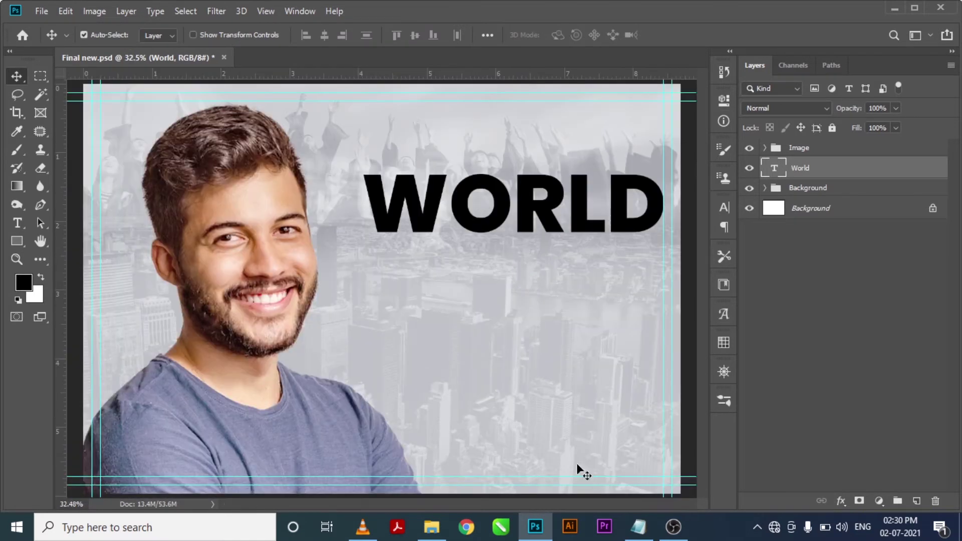
# - Copy the word "Education" from the Notepad notes, and back in Photoshop duplicate the World headline directly below the original
pyautogui.click(639, 527)
pyautogui.moveTo(421, 124); pyautogui.dragTo(377, 123)
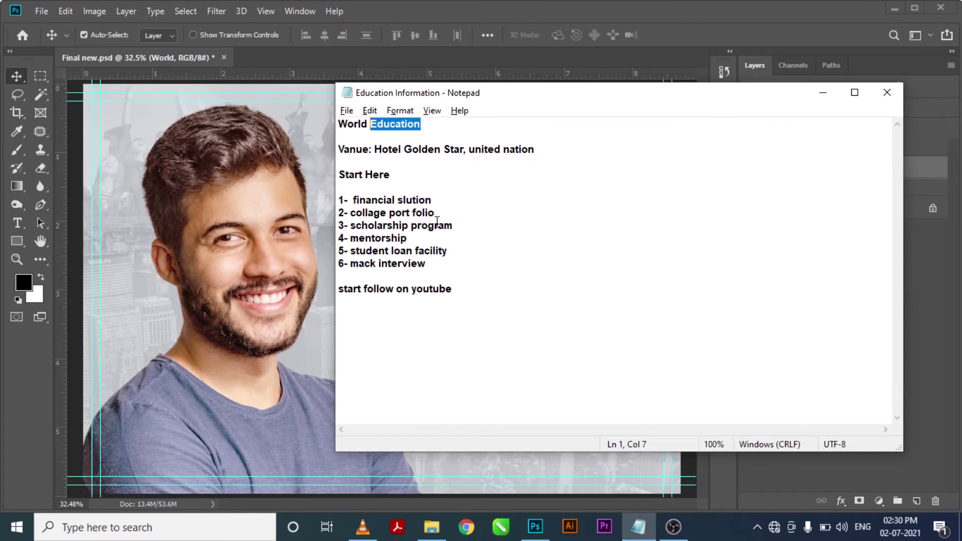
pyautogui.hotkey('alt', 'Tab')
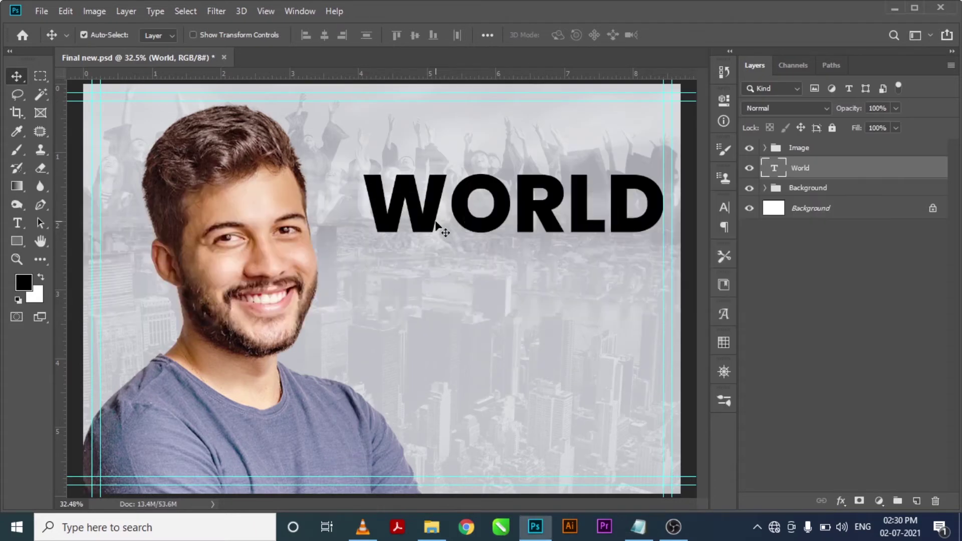
pyautogui.click(722, 100)
pyautogui.click(468, 201)
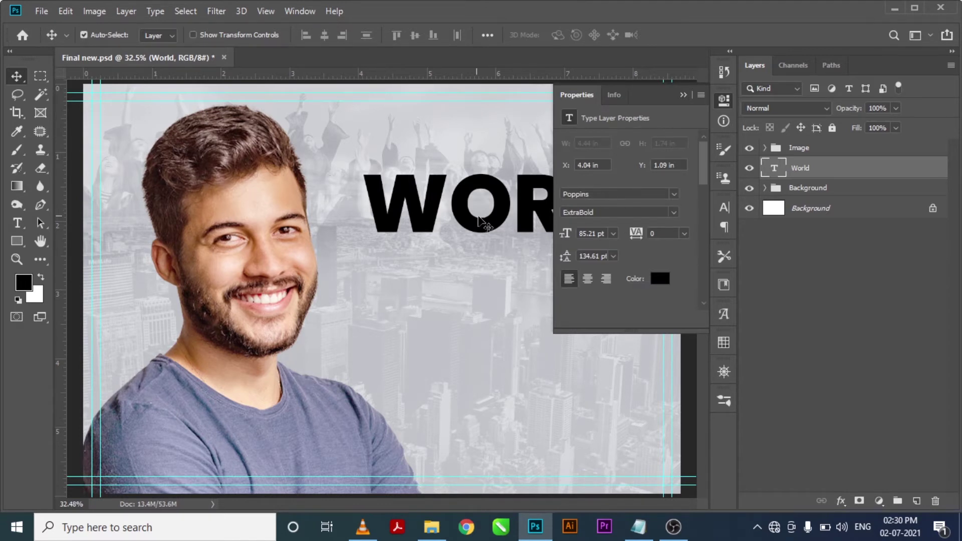
pyautogui.moveTo(488, 227); pyautogui.dragTo(491, 295)
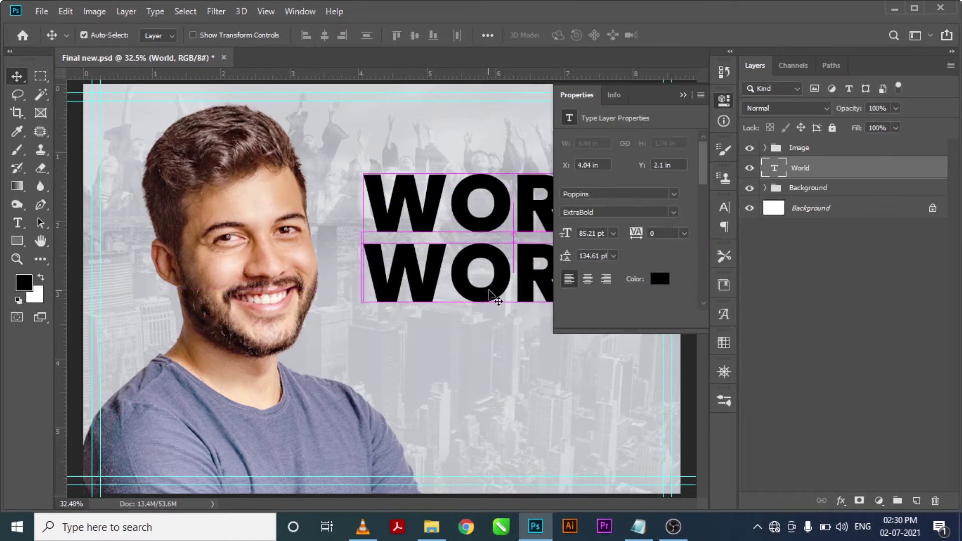
pyautogui.click(684, 94)
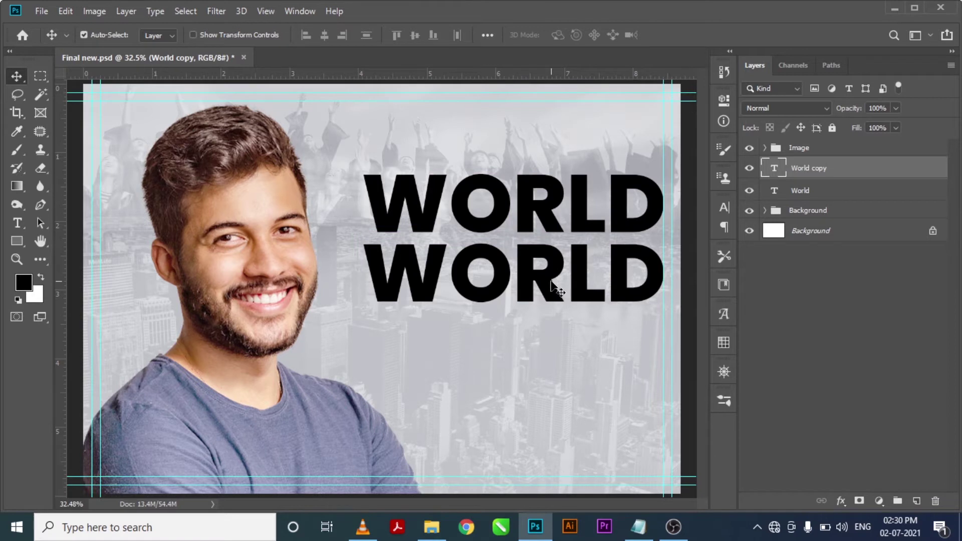
# - Replace the text of the duplicated headline with "Education"
pyautogui.press('t')
pyautogui.click(522, 277)
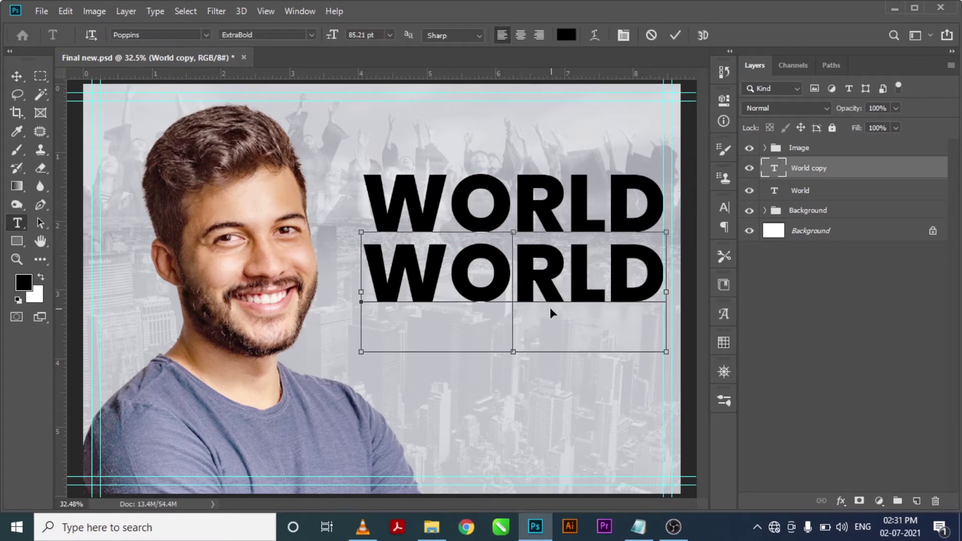
pyautogui.hotkey('ctrl', 'a')
pyautogui.write('EDUCATI')
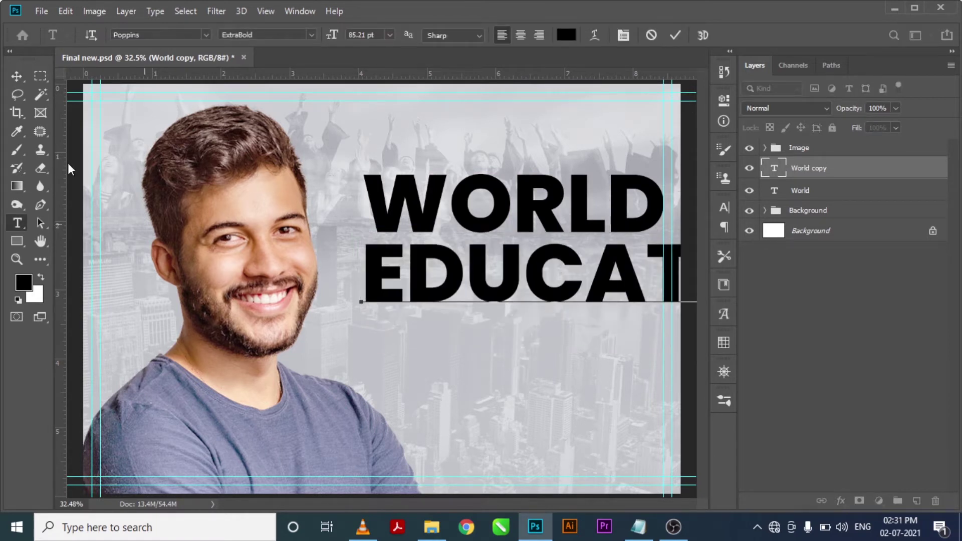
pyautogui.click(18, 77)
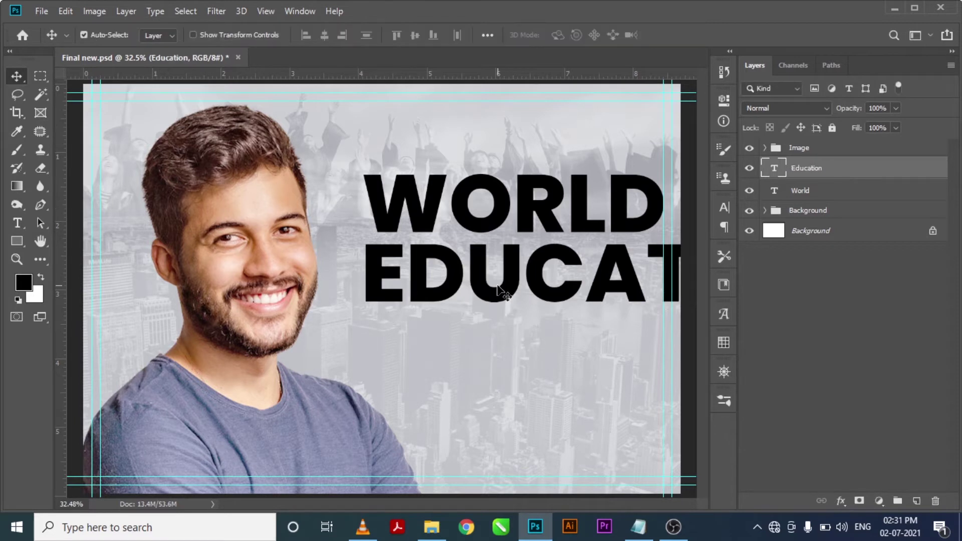
# - Set the tracking of the Education text to 100
pyautogui.click(722, 102)
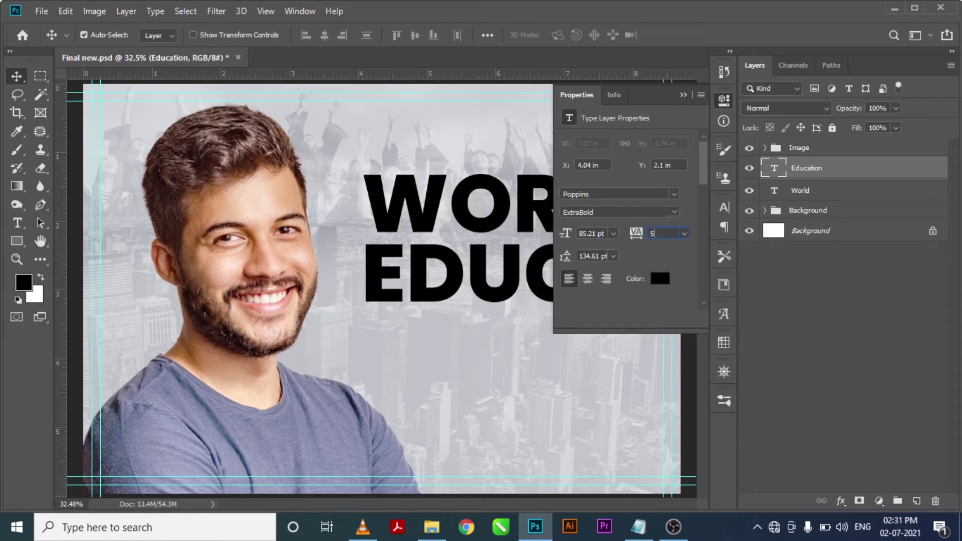
pyautogui.press('Return')
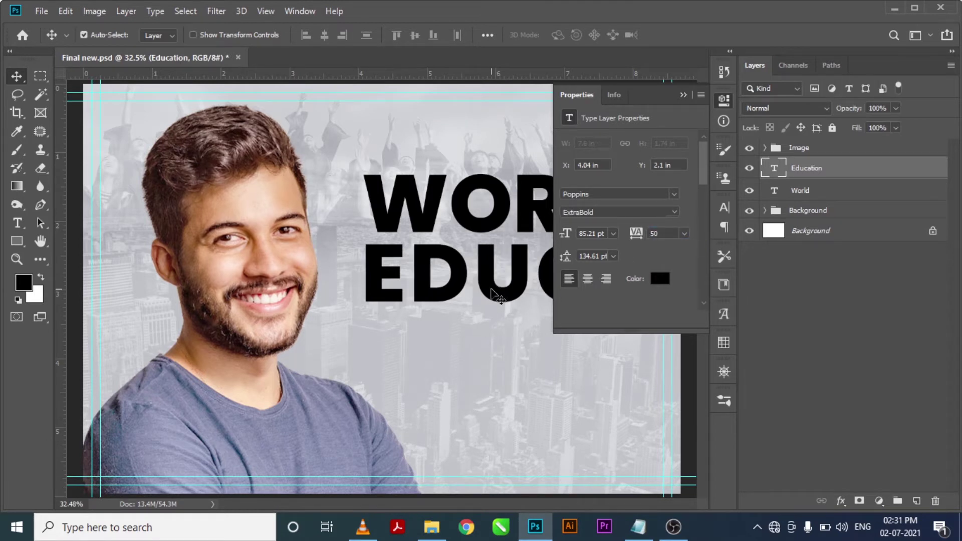
pyautogui.moveTo(663, 236); pyautogui.dragTo(643, 239)
pyautogui.write('100')
pyautogui.press('Return')
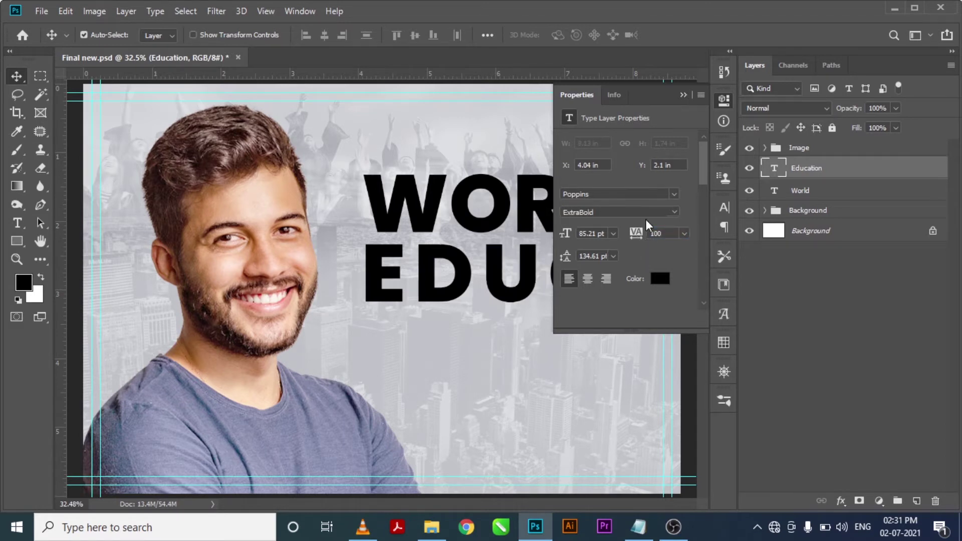
pyautogui.click(685, 95)
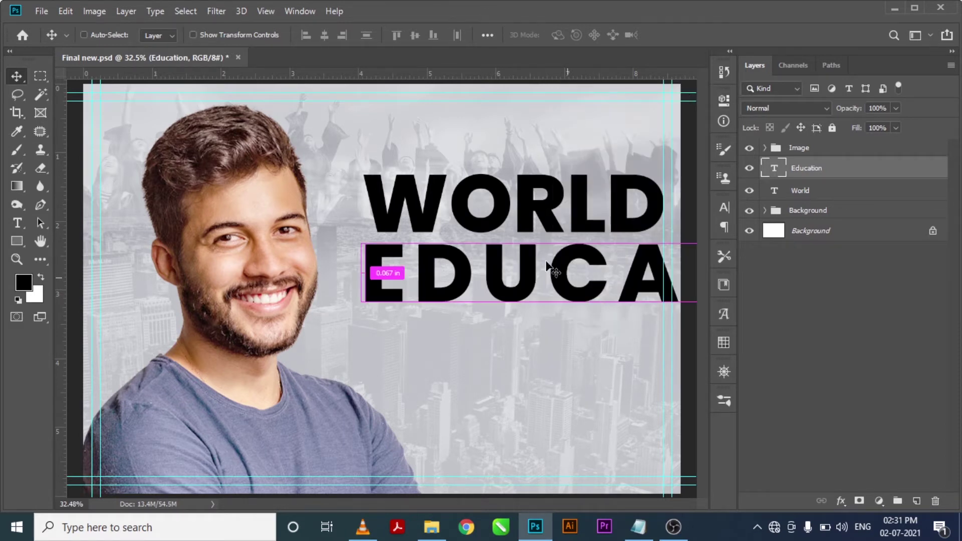
# - Shrink the Education text proportionally and place it under World with its right edge at the inner right margin guide
pyautogui.hotkey('ctrl', 't')
pyautogui.moveTo(640, 232); pyautogui.dragTo(636, 281)
pyautogui.moveTo(639, 323); pyautogui.dragTo(501, 275)
pyautogui.press('Return')
pyautogui.moveTo(650, 266); pyautogui.dragTo(656, 269)
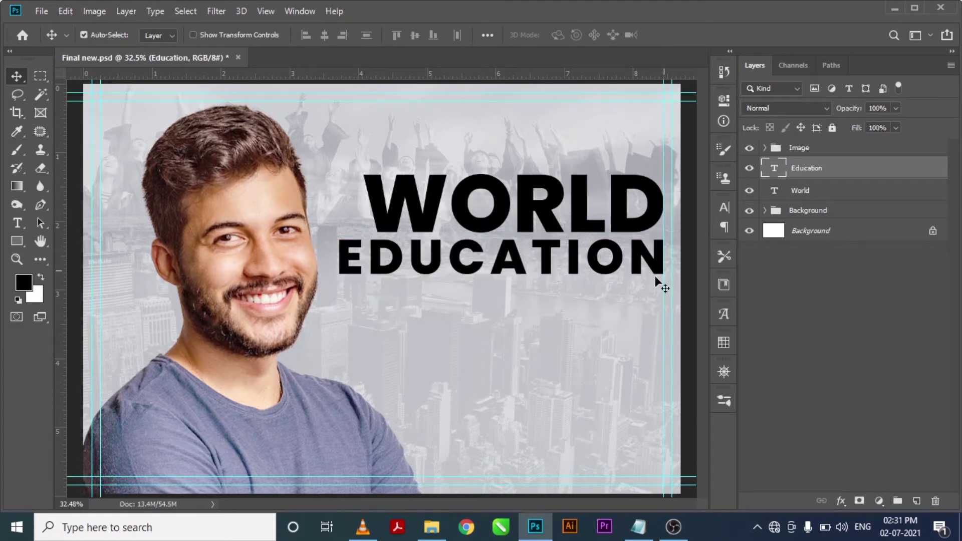
# - Reduce the Education text further to nearly the width of World, and nudge it down to widen the gap between the lines
pyautogui.hotkey('ctrl', 't')
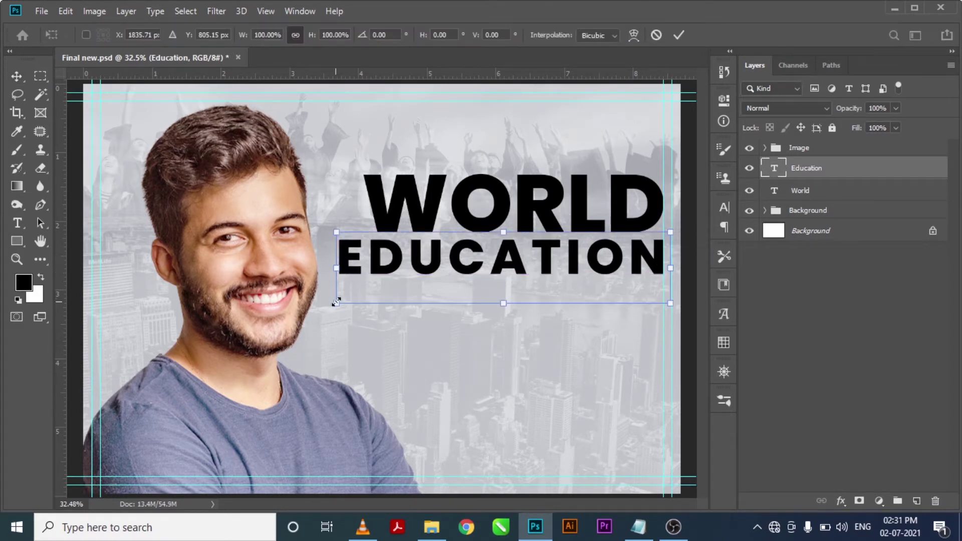
pyautogui.moveTo(336, 303); pyautogui.dragTo(381, 305)
pyautogui.press('Return')
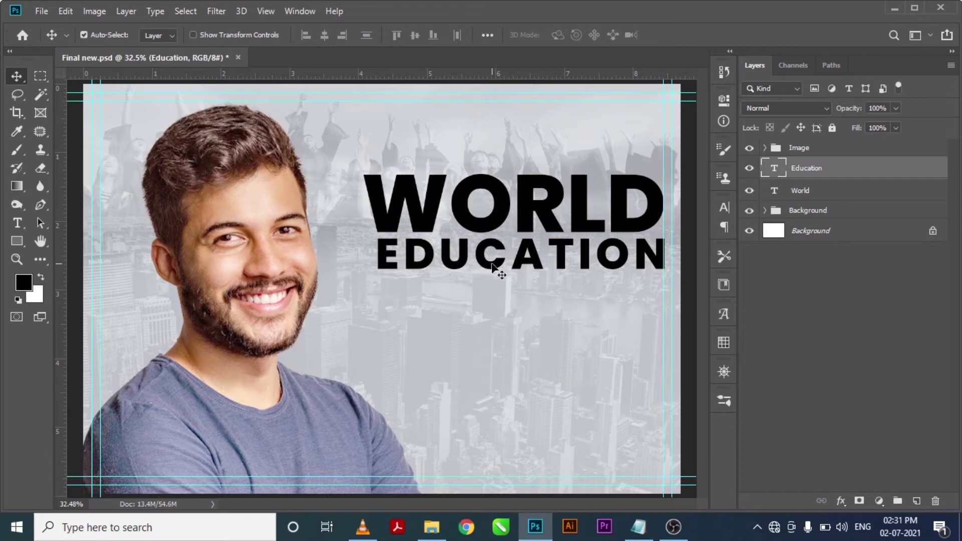
pyautogui.hotkey('shift', 'Down')
pyautogui.hotkey('shift', 'Down')
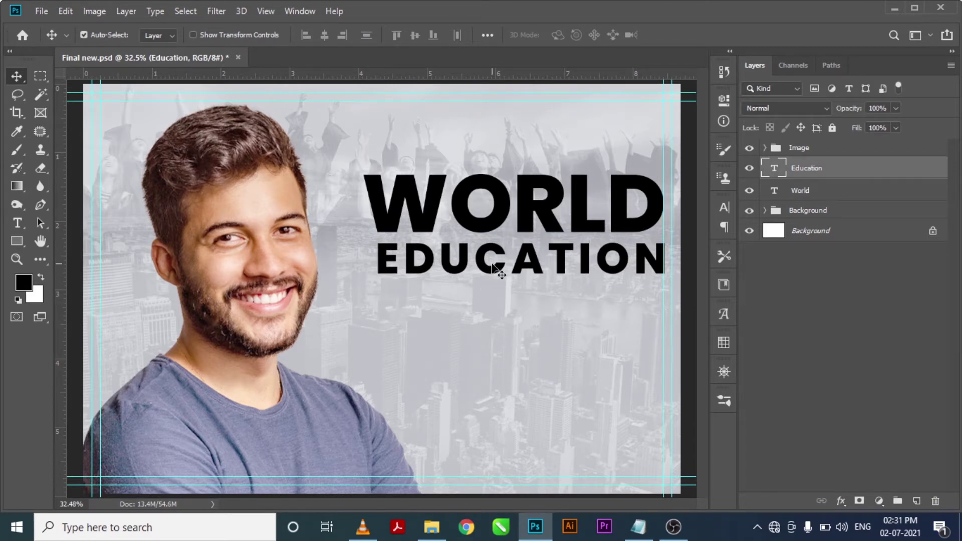
pyautogui.hotkey('shift', 'Down')
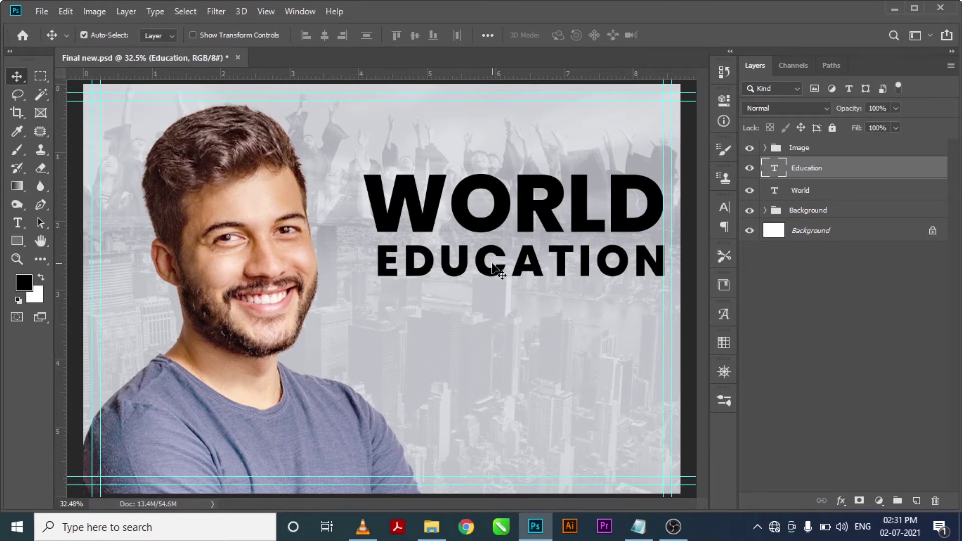
# - Recolor the World headline dark orange (#b85210), starting from a color sampled on the man's forehead
pyautogui.click(487, 223)
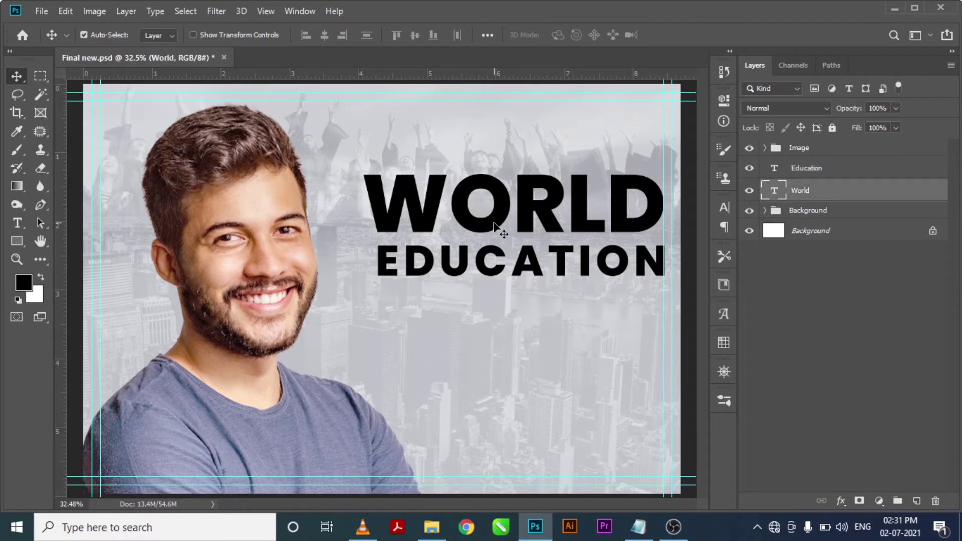
pyautogui.click(723, 207)
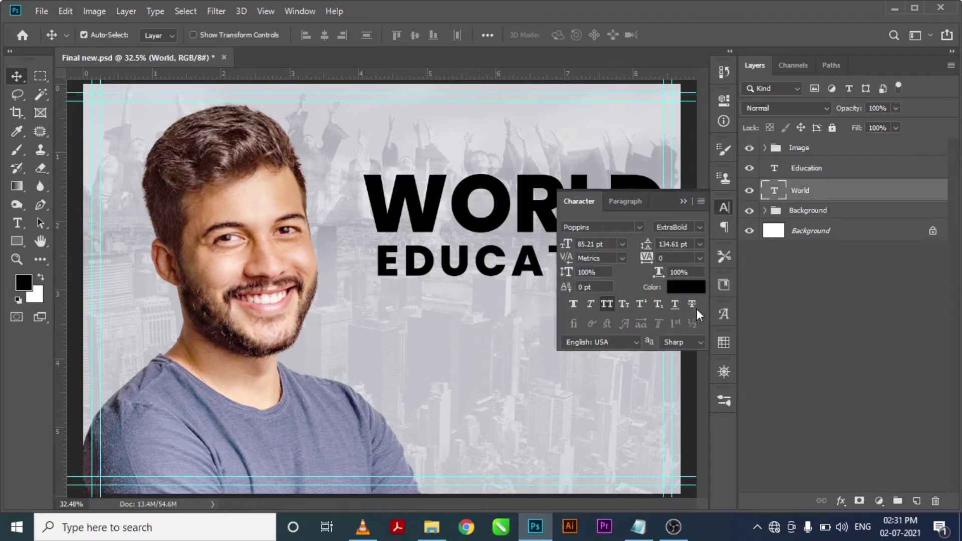
pyautogui.click(687, 290)
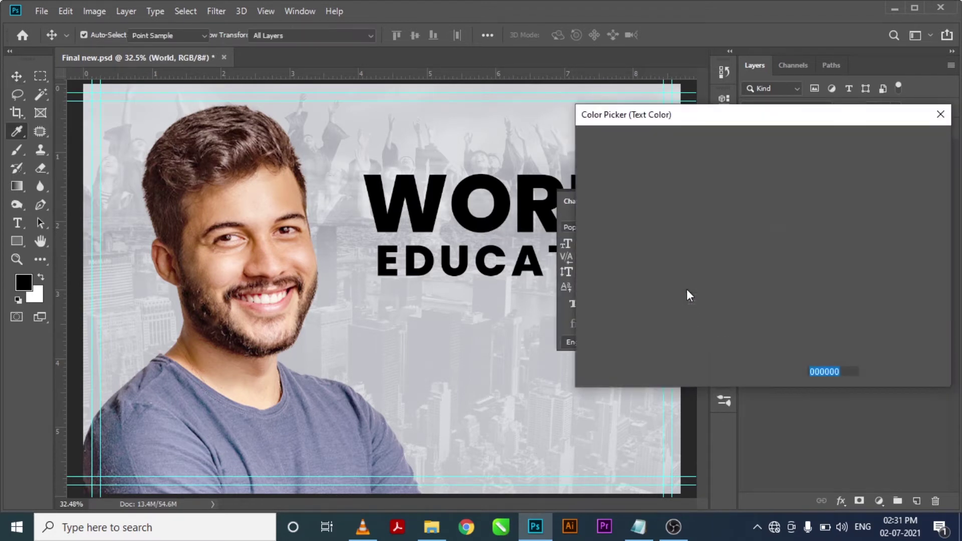
pyautogui.click(295, 178)
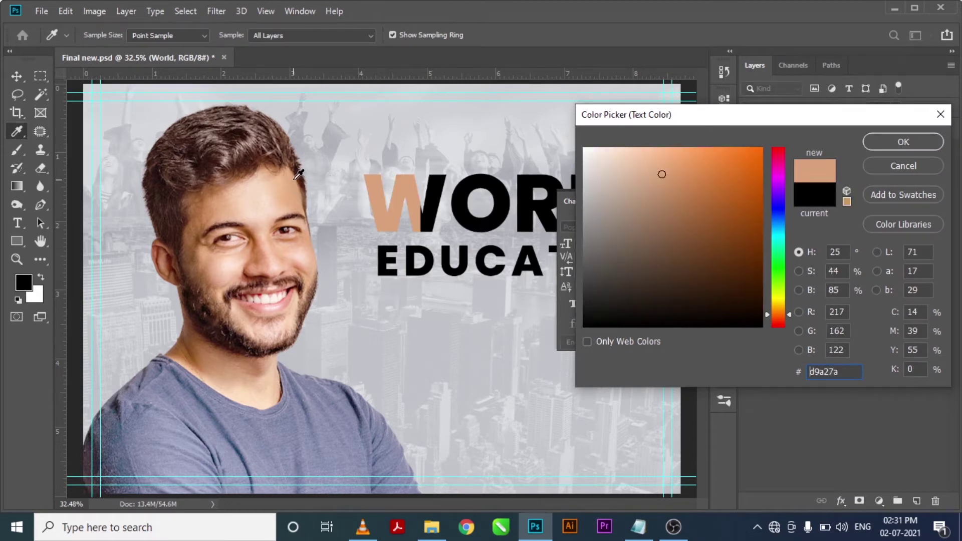
pyautogui.click(242, 177)
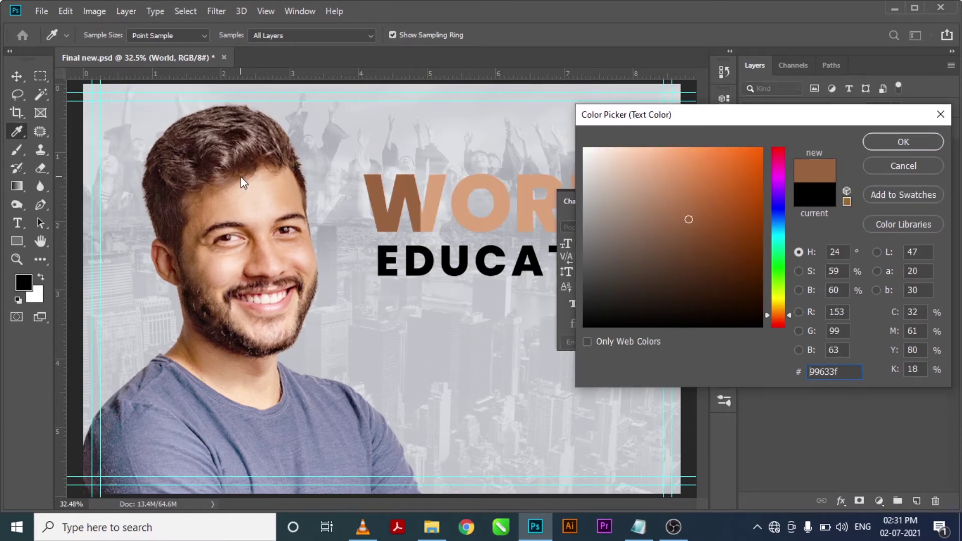
pyautogui.moveTo(687, 217)
pyautogui.mouseDown()
pyautogui.moveTo(735, 189)
pyautogui.moveTo(742, 171)
pyautogui.mouseUp()
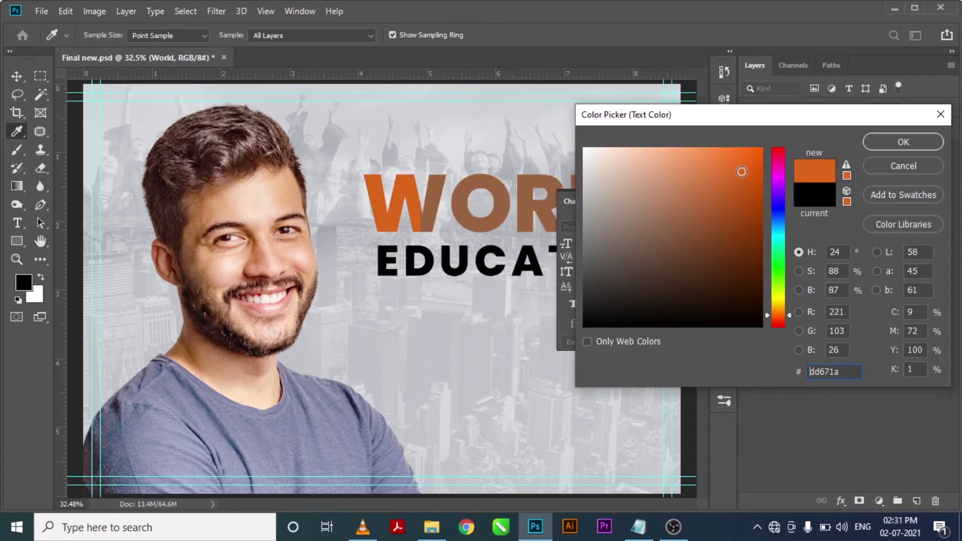
pyautogui.moveTo(747, 184); pyautogui.dragTo(748, 197)
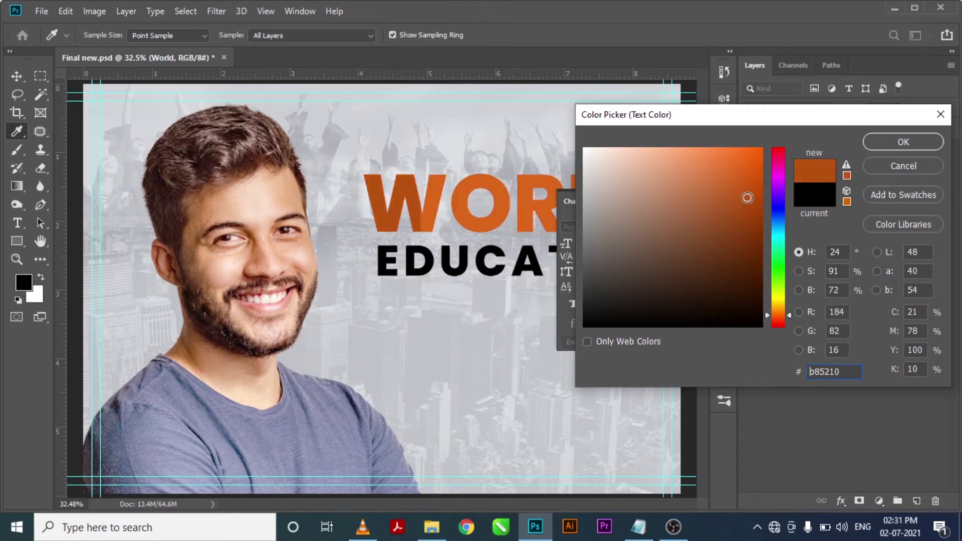
pyautogui.click(902, 141)
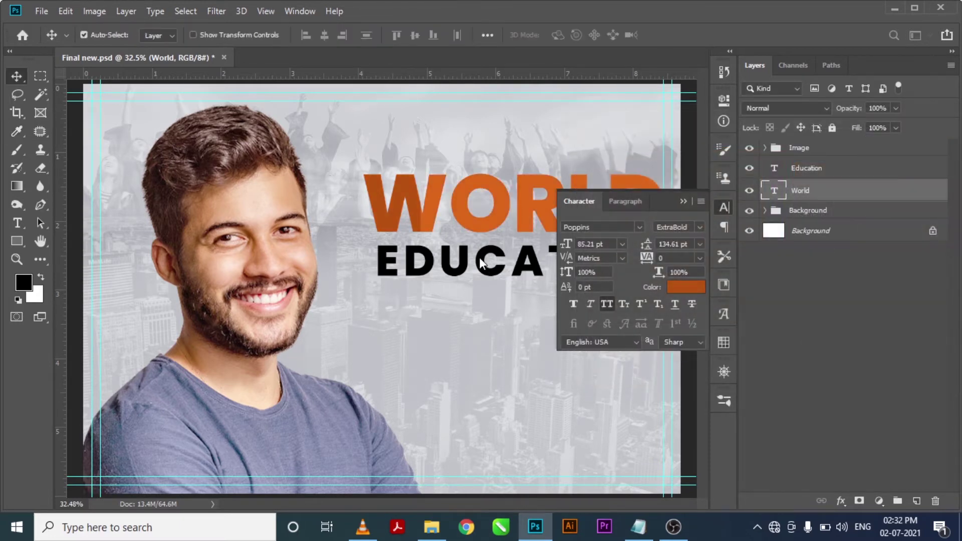
pyautogui.click(683, 201)
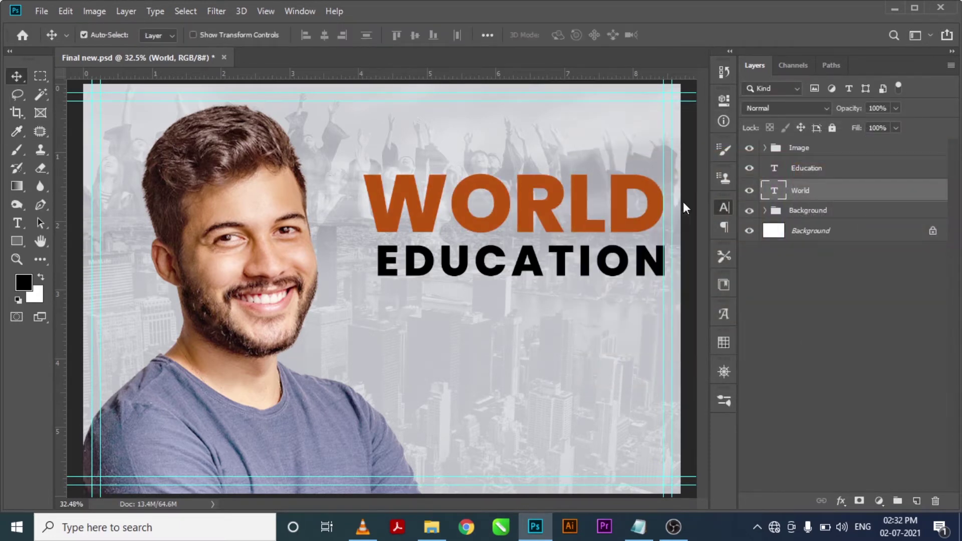
# - Recolor the Education text dark blue (#202c4c), starting from a color sampled on the man's shirt
pyautogui.click(535, 271)
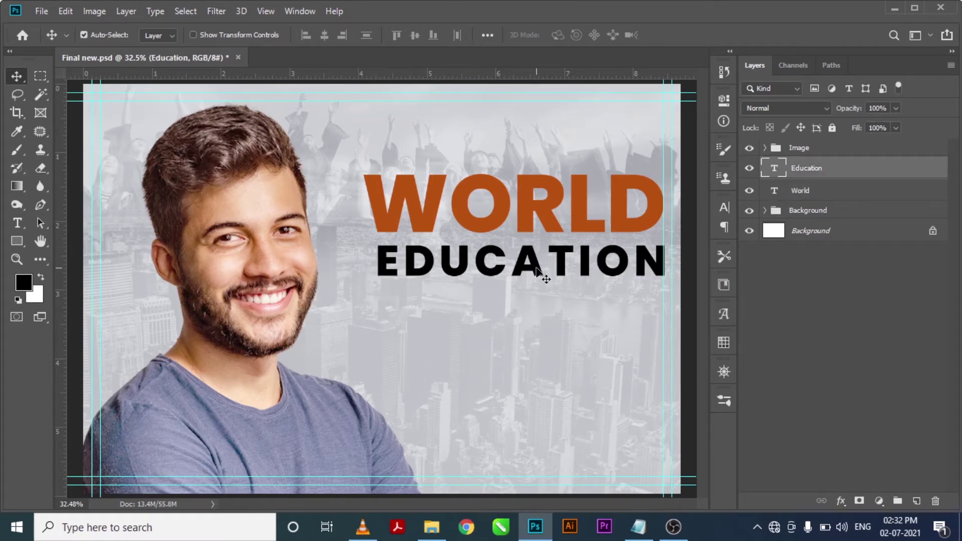
pyautogui.click(722, 207)
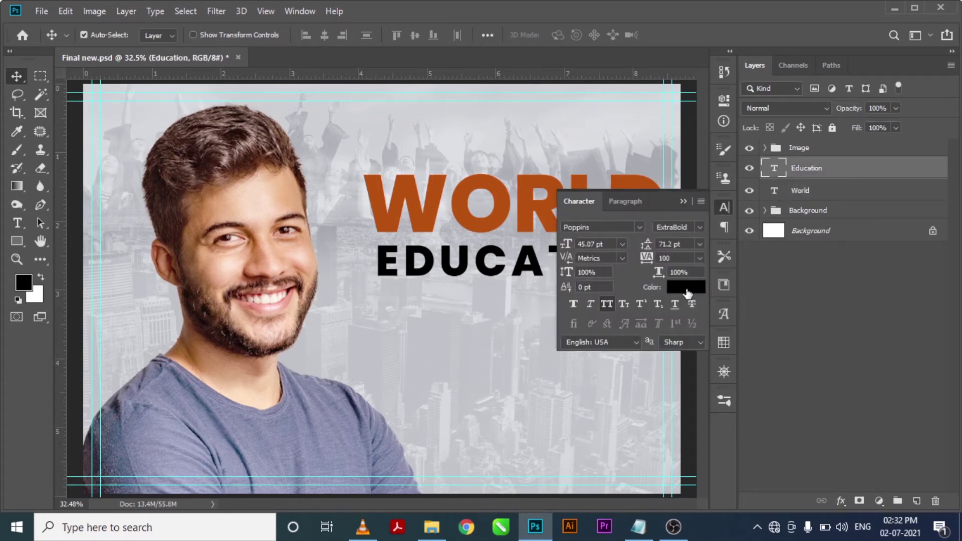
pyautogui.click(686, 287)
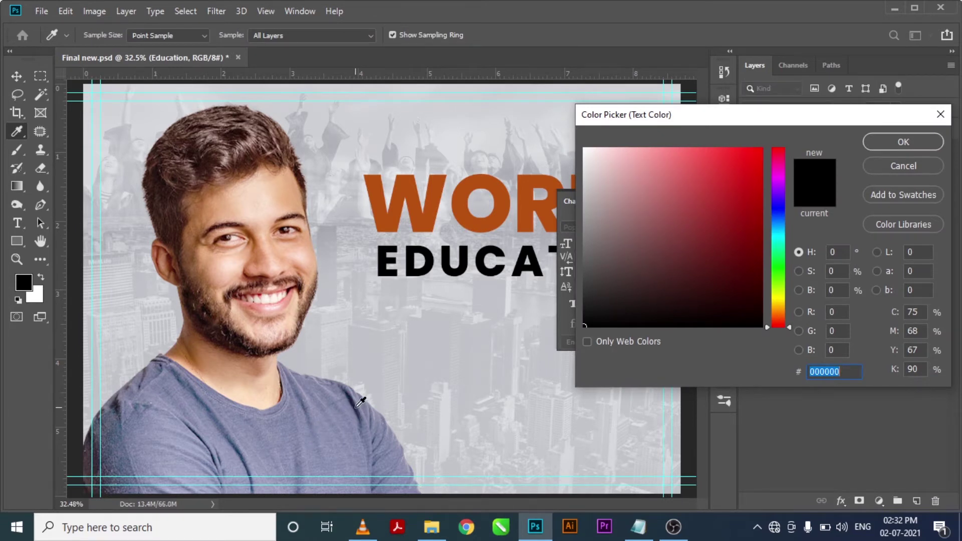
pyautogui.write('26324f')
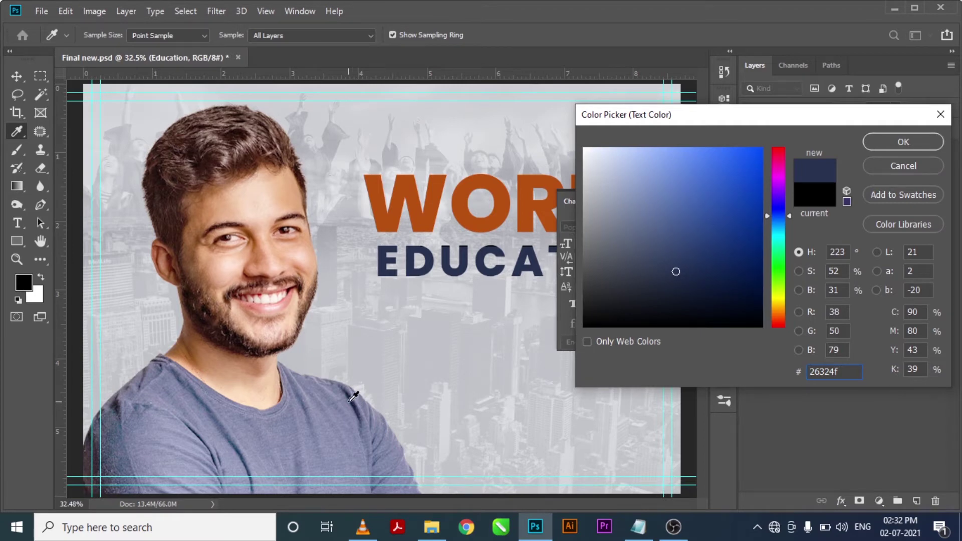
pyautogui.moveTo(682, 274); pyautogui.dragTo(688, 273)
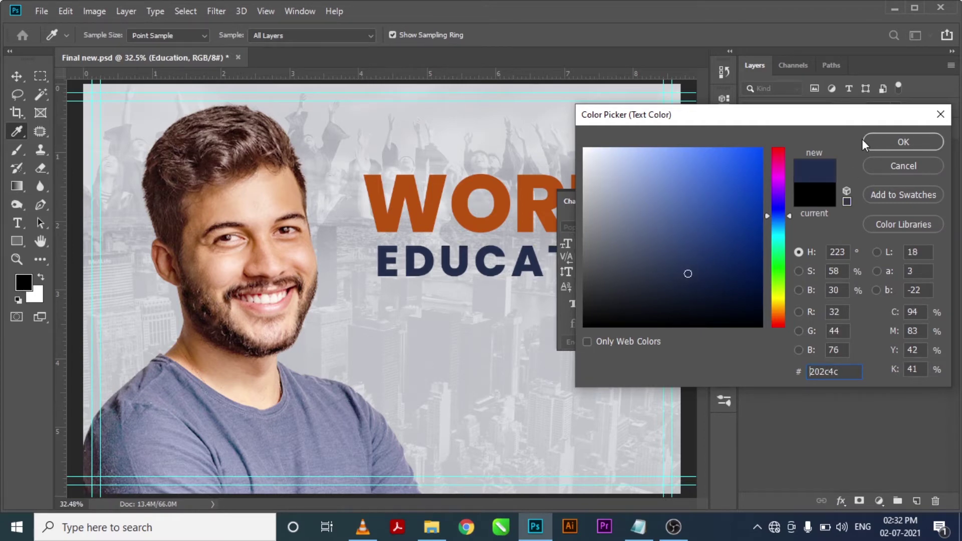
pyautogui.click(890, 143)
# - Darken the Education text color to #15213f and nudge the text slightly up toward World
pyautogui.click(485, 258)
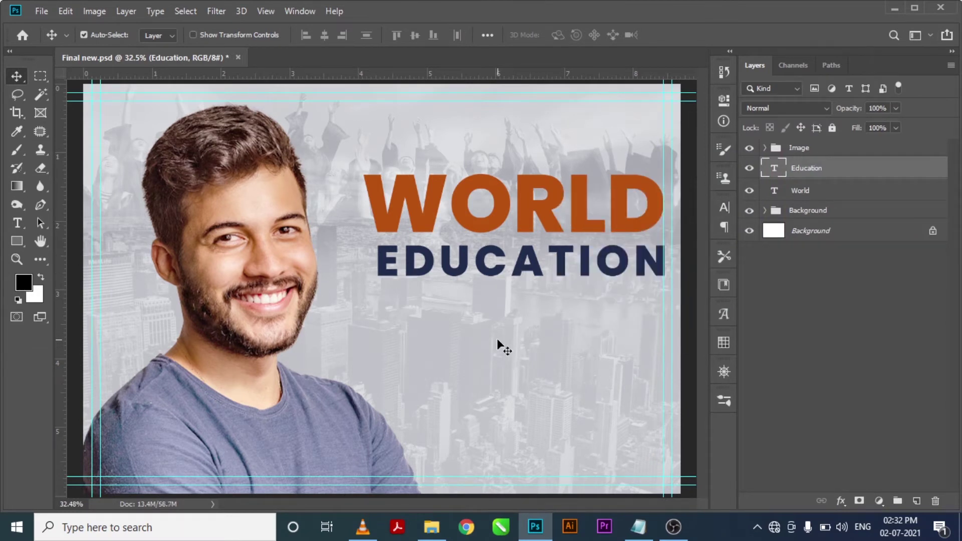
pyautogui.hotkey('shift', 'Down')
pyautogui.click(724, 223)
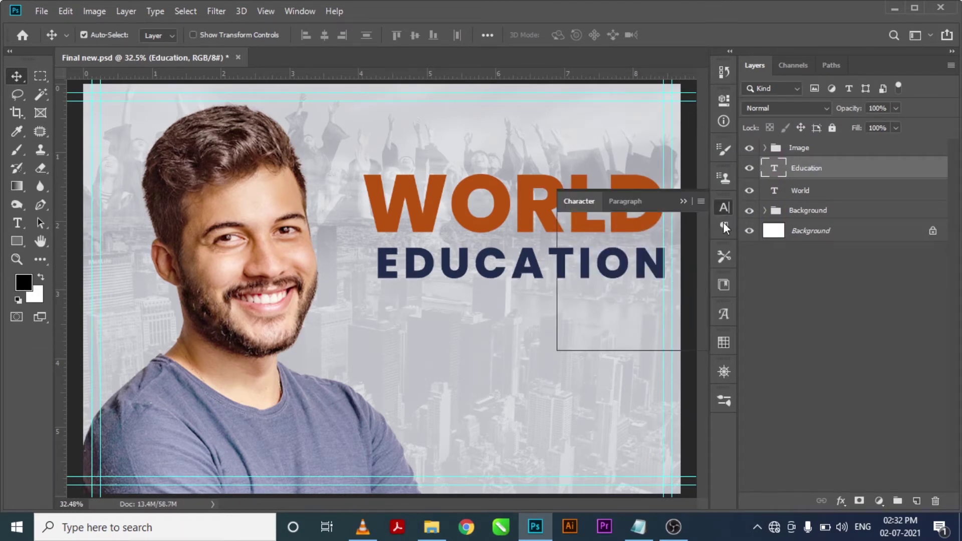
pyautogui.click(674, 289)
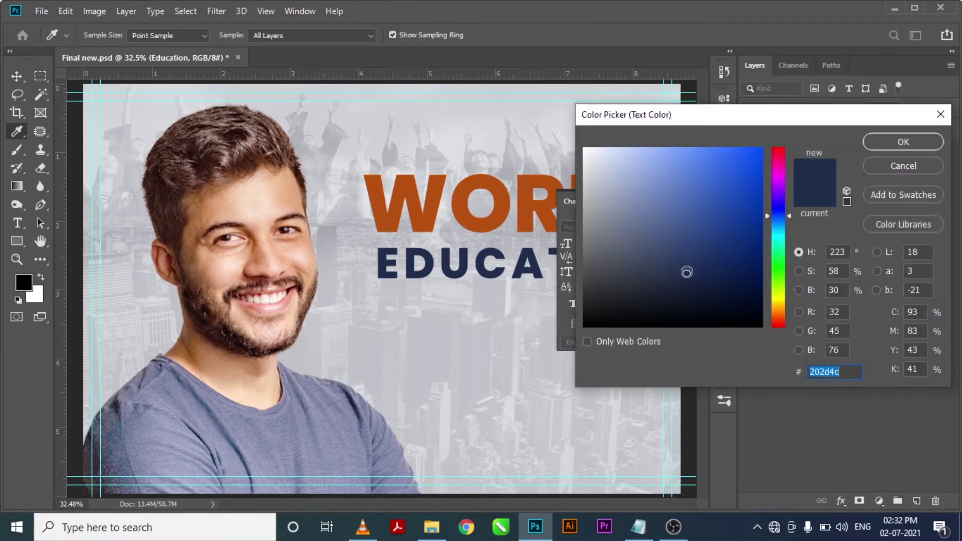
pyautogui.moveTo(687, 273); pyautogui.dragTo(704, 283)
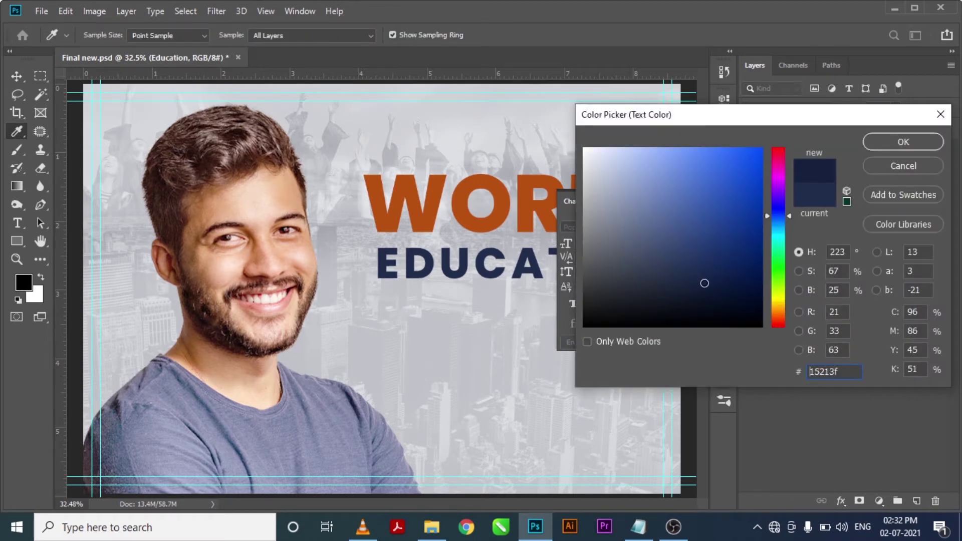
pyautogui.click(897, 139)
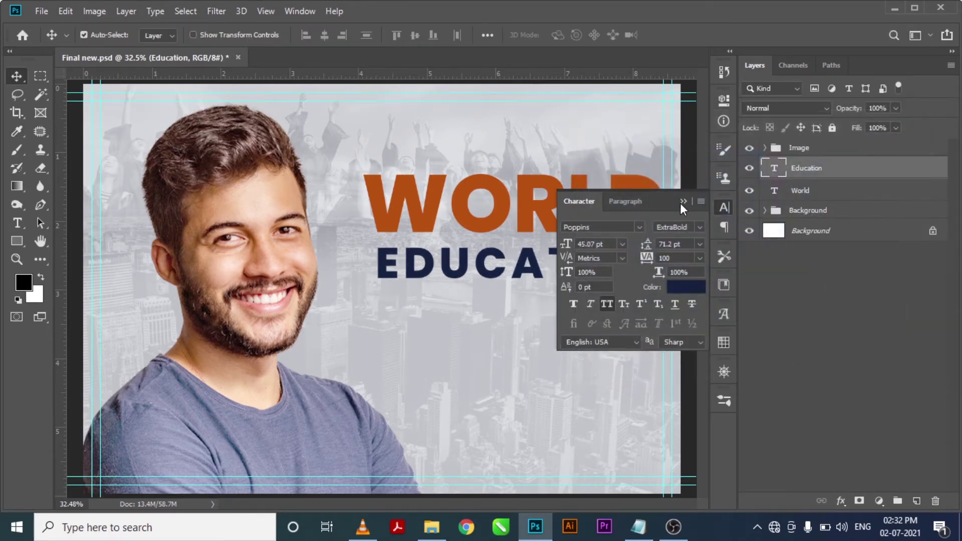
pyautogui.click(683, 202)
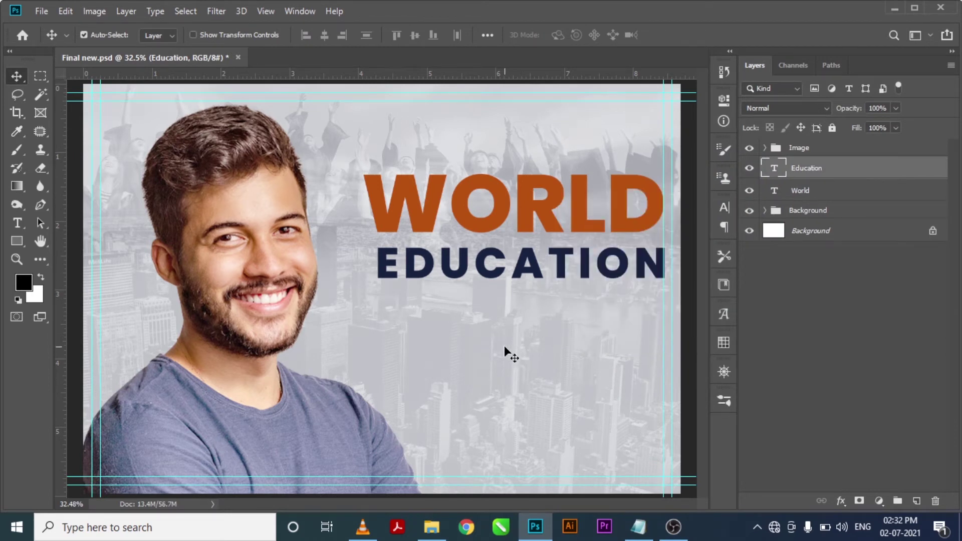
pyautogui.hotkey('shift', 'Up')
pyautogui.hotkey('shift', 'Up')
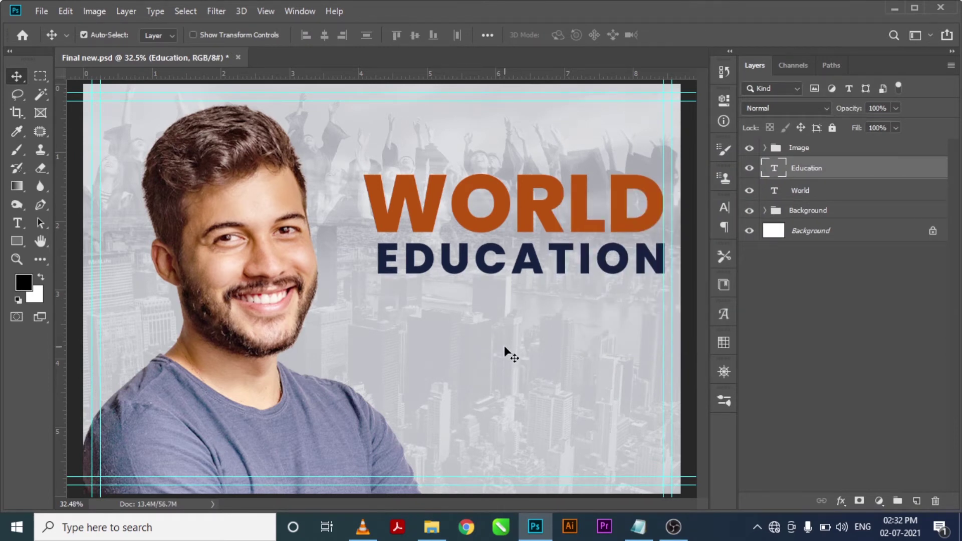
# - Copy the line "Vanue: Hotel Golden Star, united nation" from the Notepad file Education Information and paste it in Photoshop as new text below Education
pyautogui.click(638, 527)
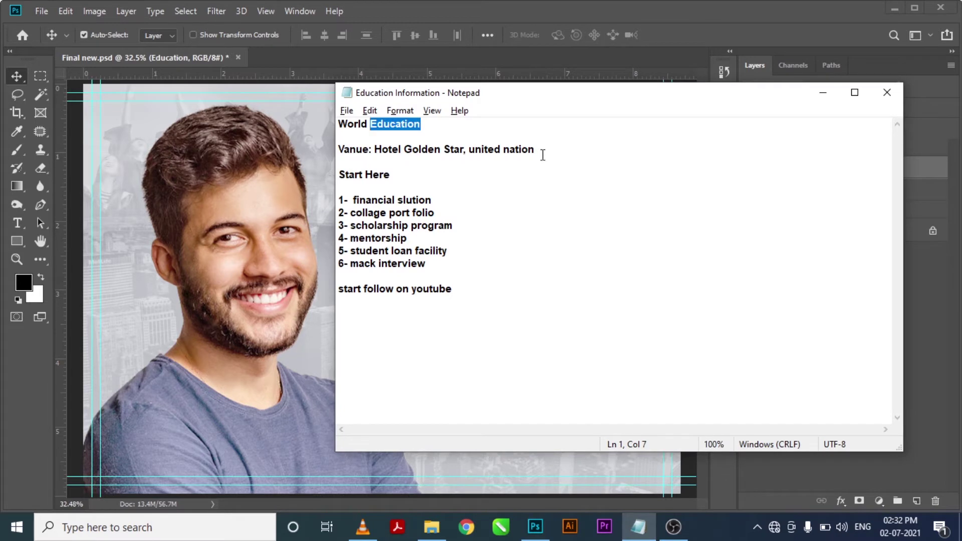
pyautogui.moveTo(543, 155); pyautogui.dragTo(331, 146)
pyautogui.click(309, 183)
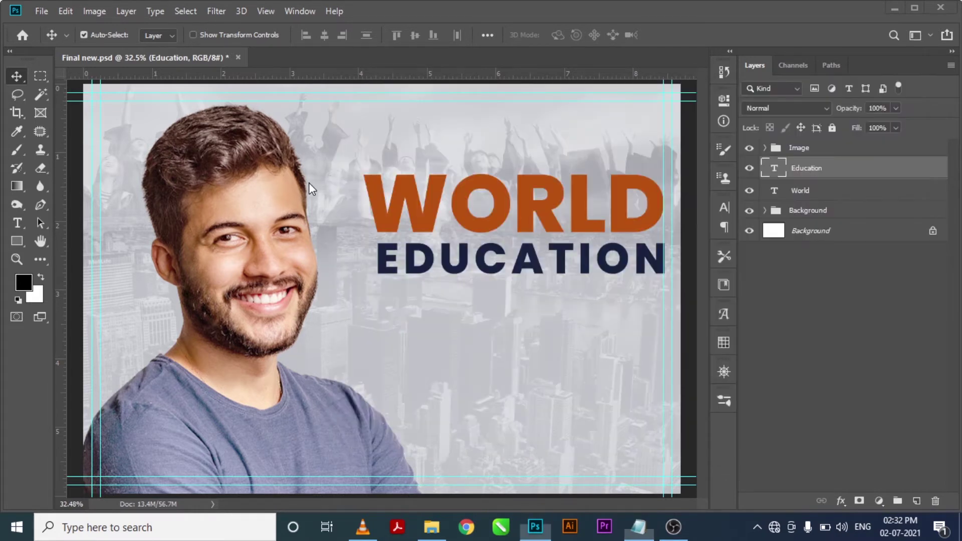
pyautogui.press('t')
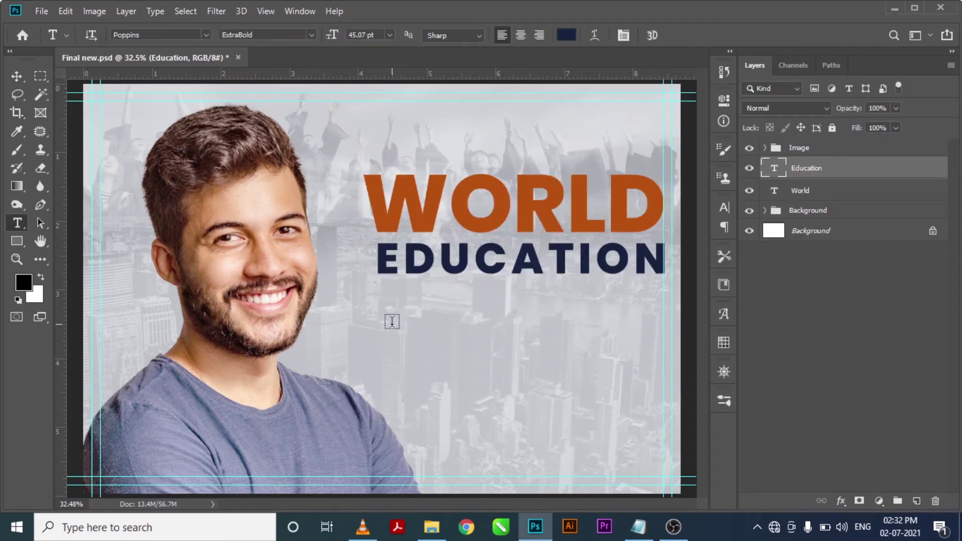
pyautogui.click(392, 321)
pyautogui.hotkey('ctrl', 'v')
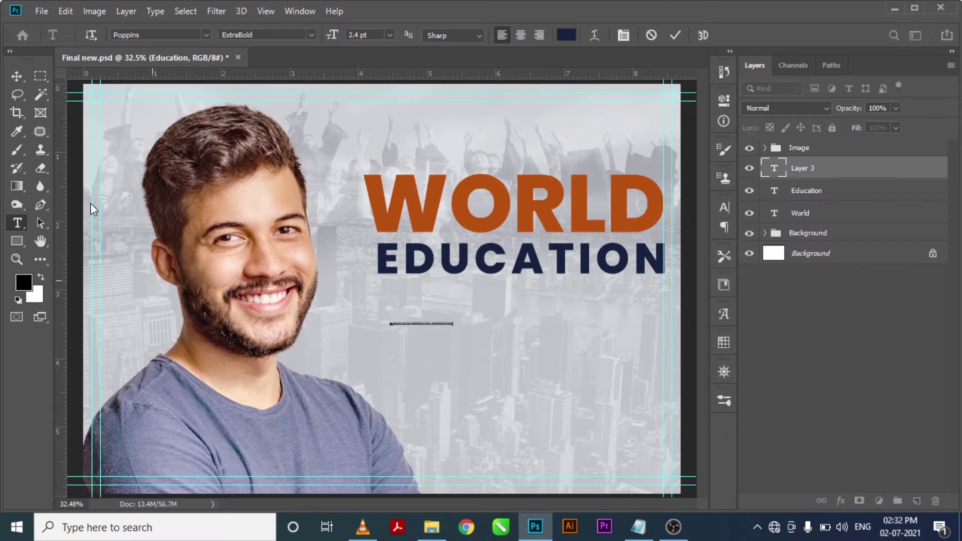
pyautogui.click(17, 77)
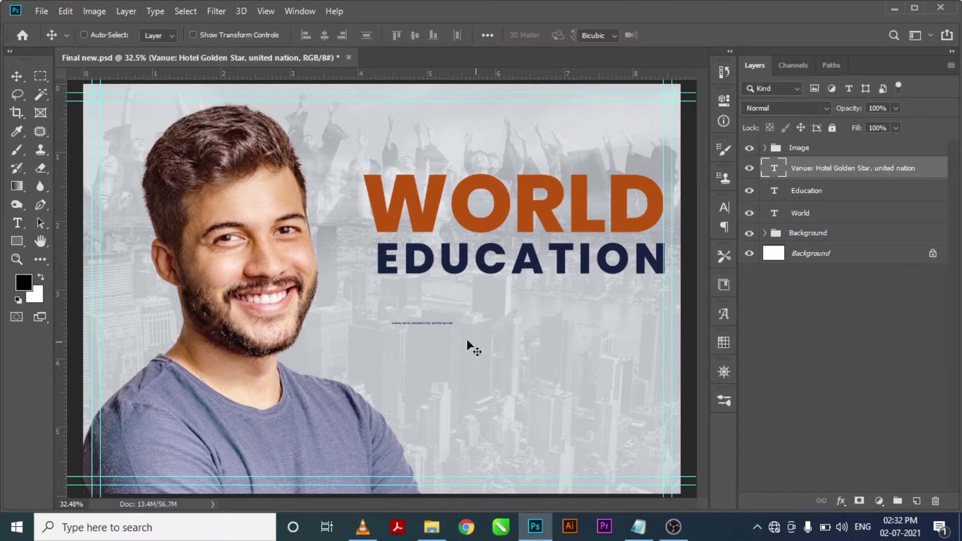
# - Enlarge the pasted venue line proportionally to about 376%
pyautogui.hotkey('ctrl', 't')
pyautogui.moveTo(453, 326); pyautogui.dragTo(621, 389)
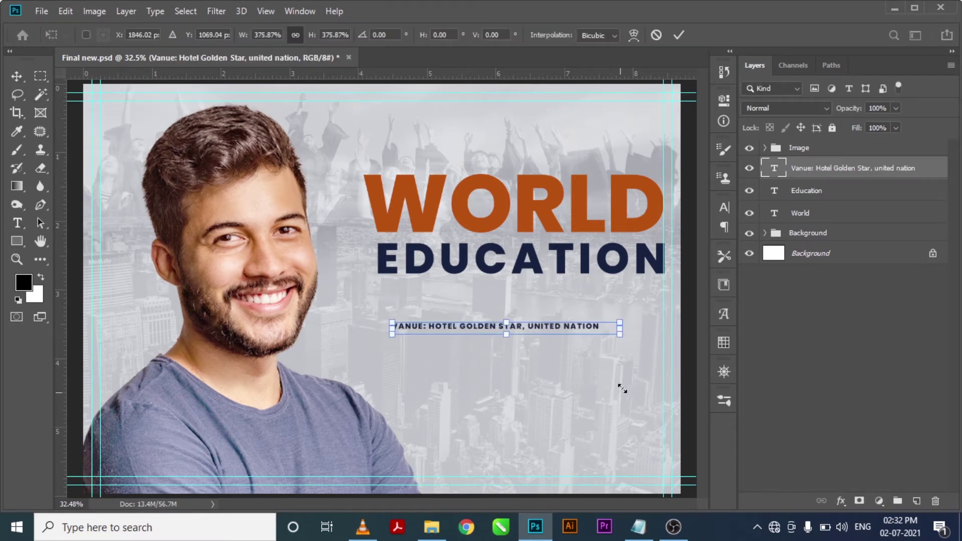
pyautogui.press('Return')
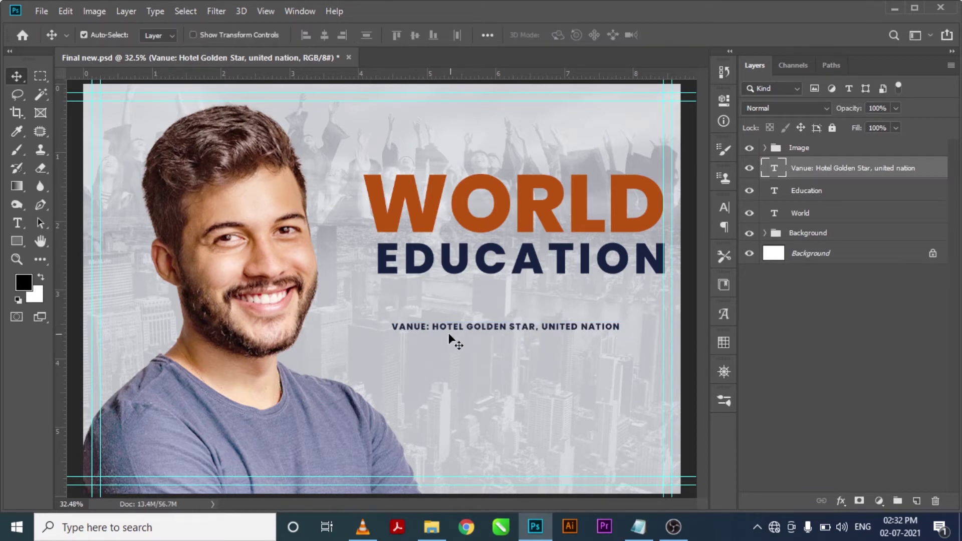
# - Set only the word Vanue in the venue line to the Poppins SemiBold style
pyautogui.press('t')
pyautogui.moveTo(426, 330); pyautogui.dragTo(383, 328)
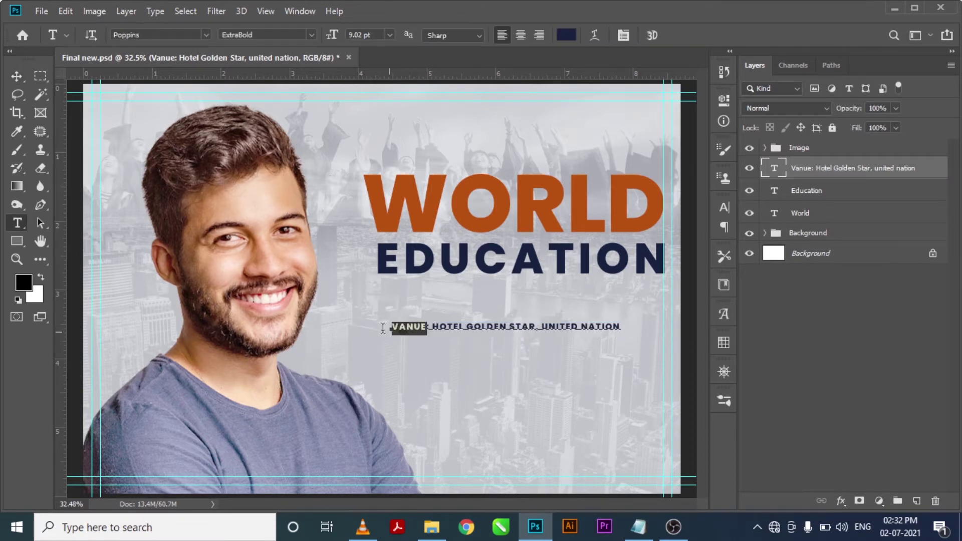
pyautogui.click(725, 207)
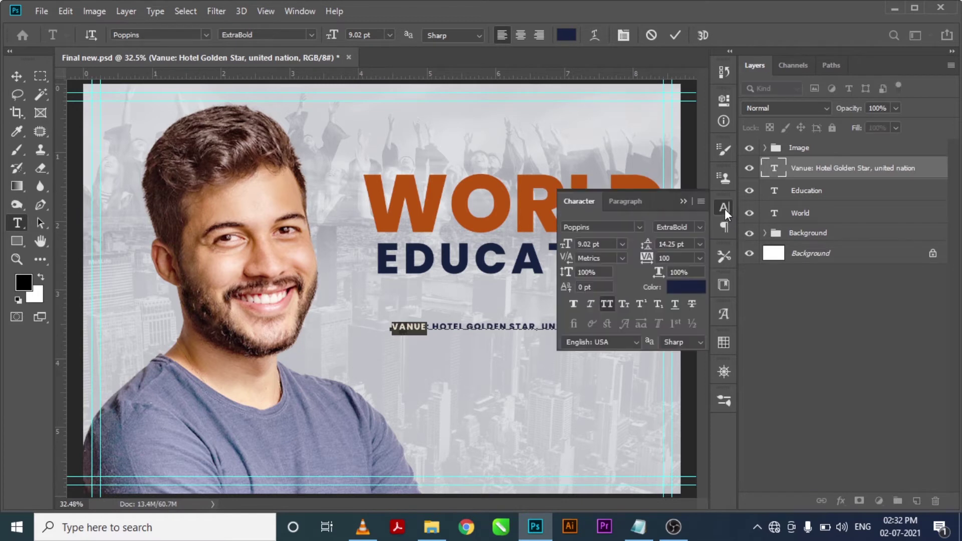
pyautogui.click(699, 227)
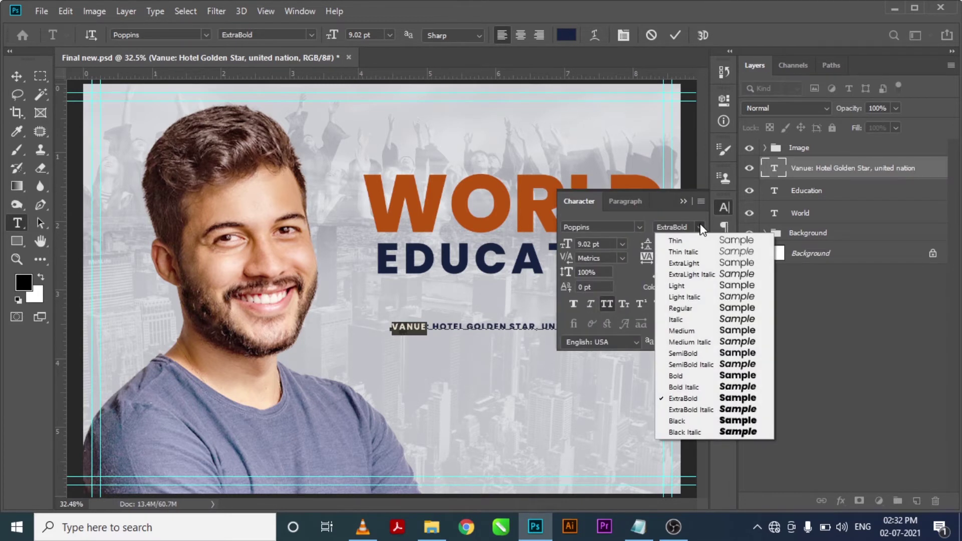
pyautogui.click(684, 353)
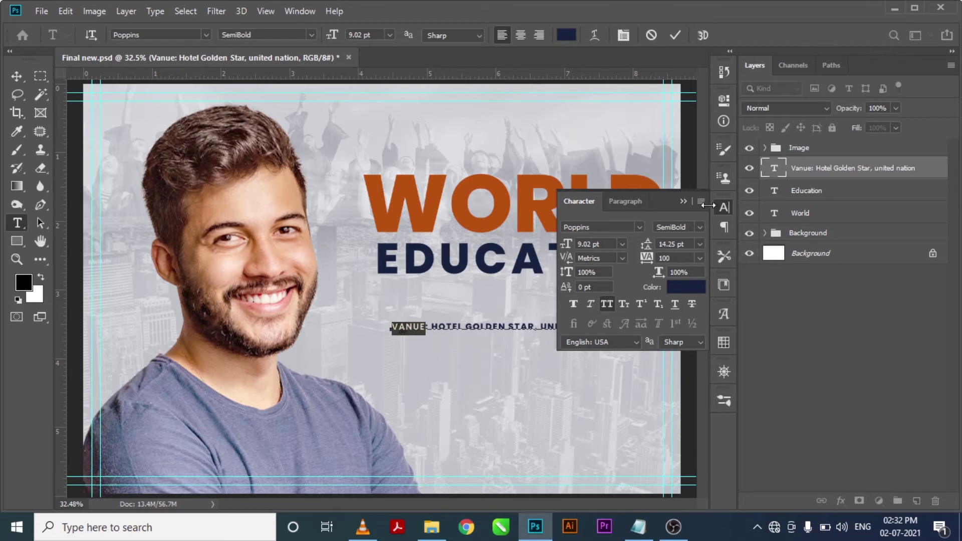
pyautogui.click(17, 75)
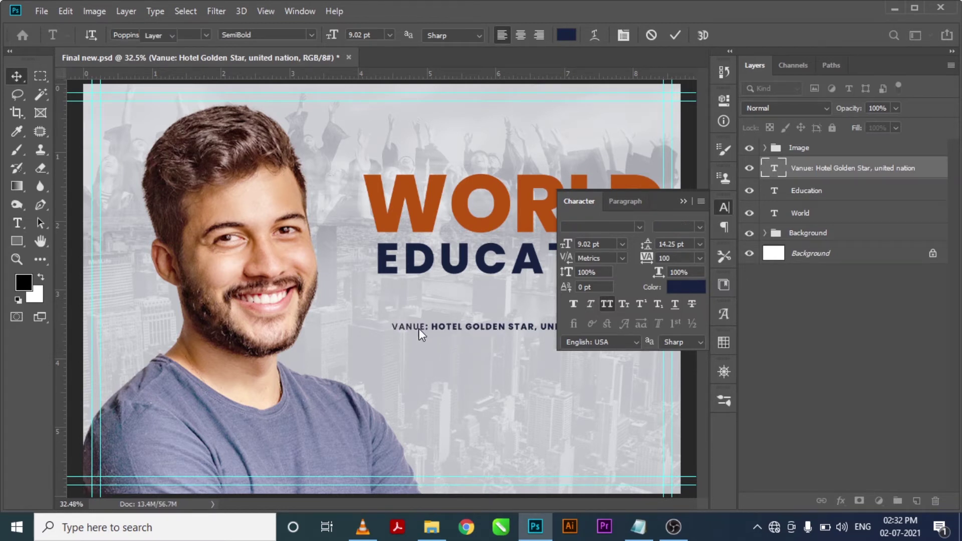
# - Recolor the whole venue line with the orange sampled from the World headline
pyautogui.click(689, 287)
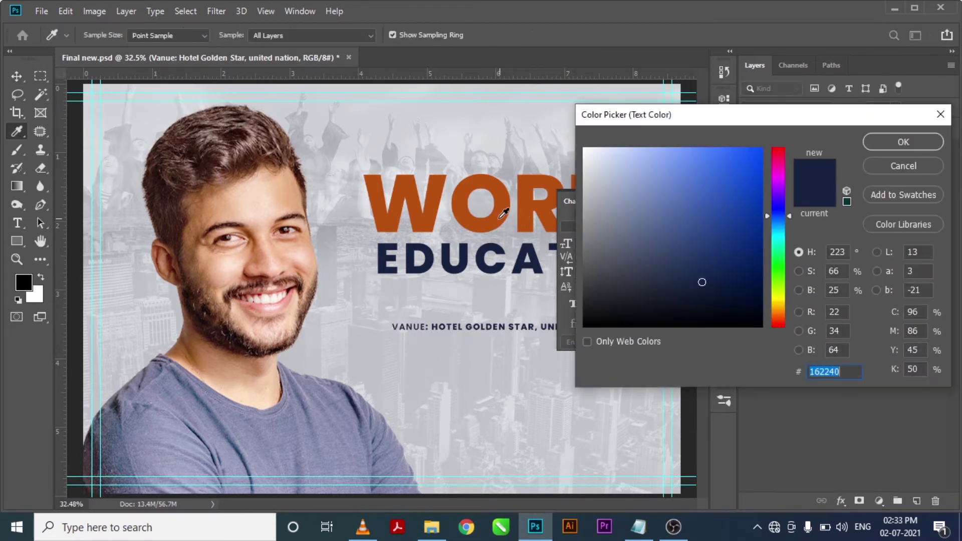
pyautogui.click(458, 203)
pyautogui.click(903, 148)
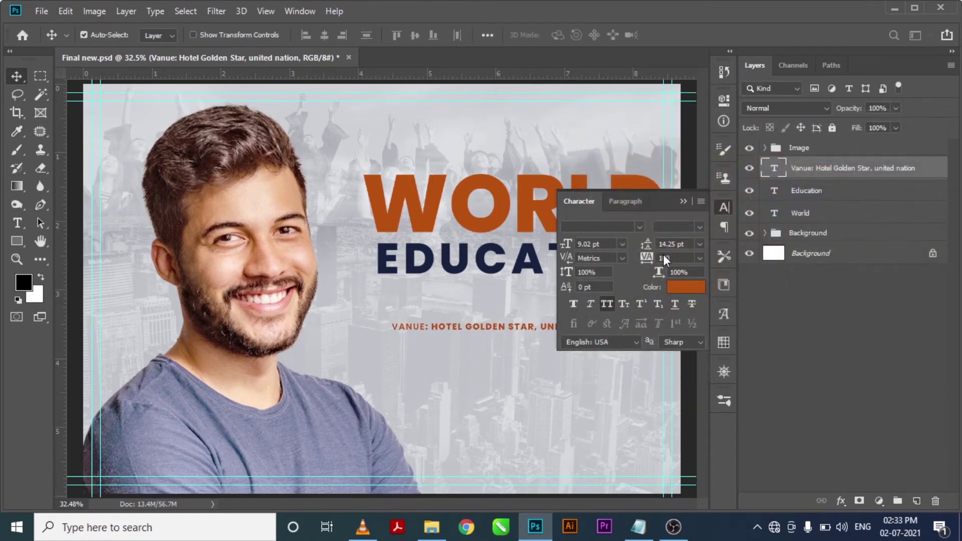
pyautogui.click(724, 207)
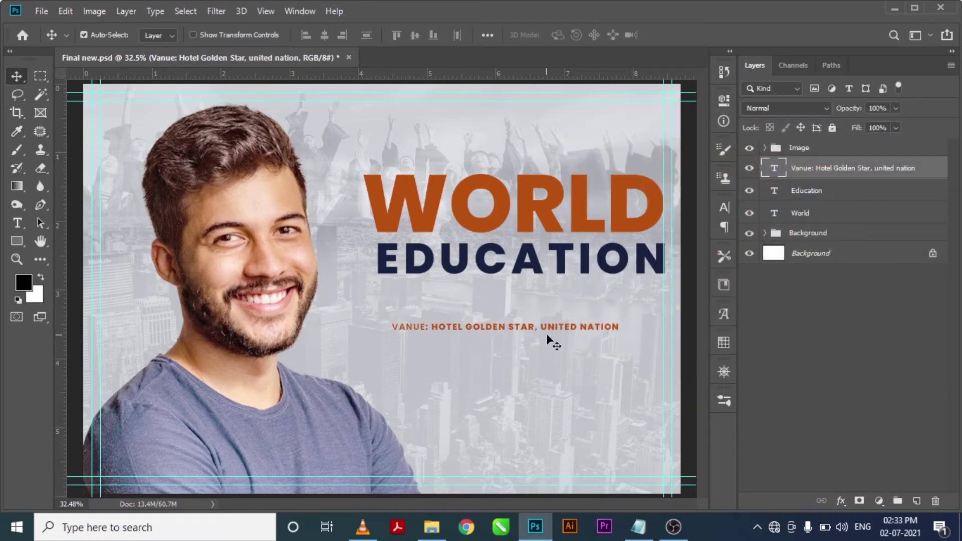
# - Move the venue line directly under Education with its right edge at the inner right margin guide
pyautogui.moveTo(554, 333); pyautogui.dragTo(537, 298)
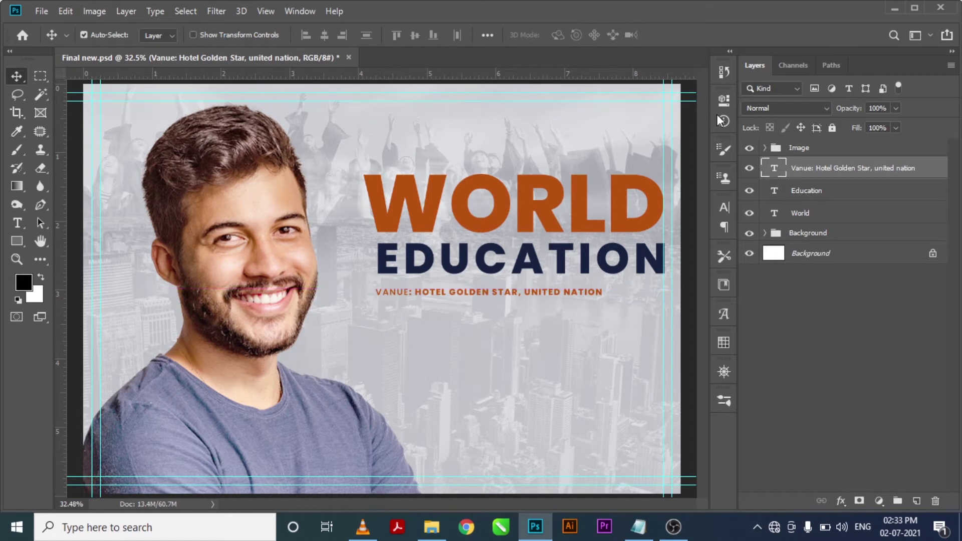
pyautogui.click(723, 99)
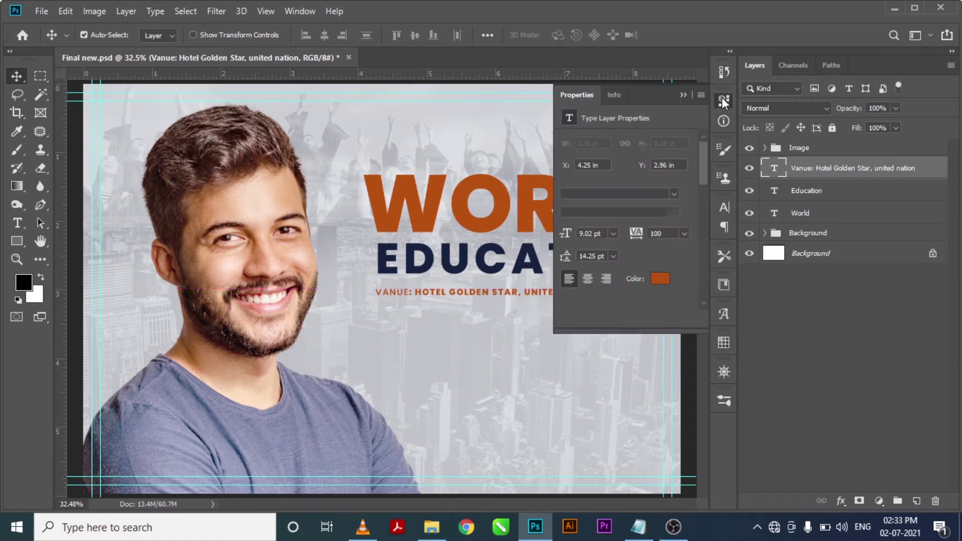
pyautogui.click(656, 234)
pyautogui.click(684, 94)
pyautogui.moveTo(545, 294); pyautogui.dragTo(604, 296)
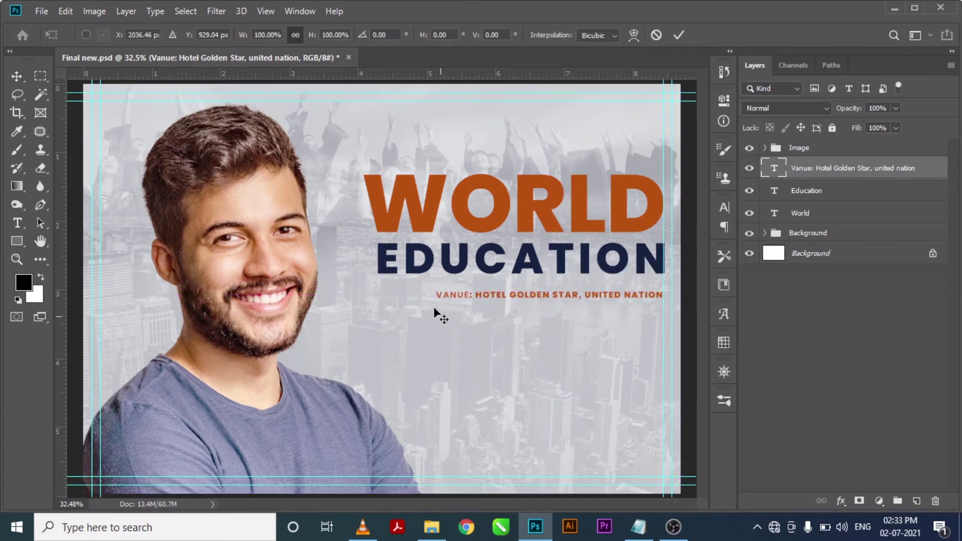
# - Enlarge the venue line leftward to about the width of Education and nudge it up closer to that word
pyautogui.hotkey('ctrl', 't')
pyautogui.moveTo(435, 303); pyautogui.dragTo(380, 327)
pyautogui.press('Return')
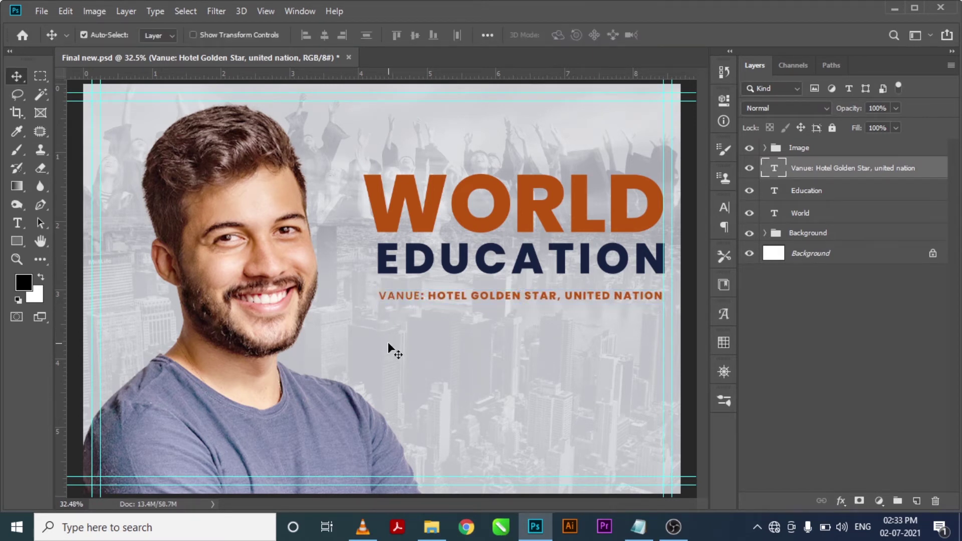
pyautogui.hotkey('shift', 'Up')
pyautogui.hotkey('shift', 'Up')
pyautogui.hotkey('shift', 'Up')
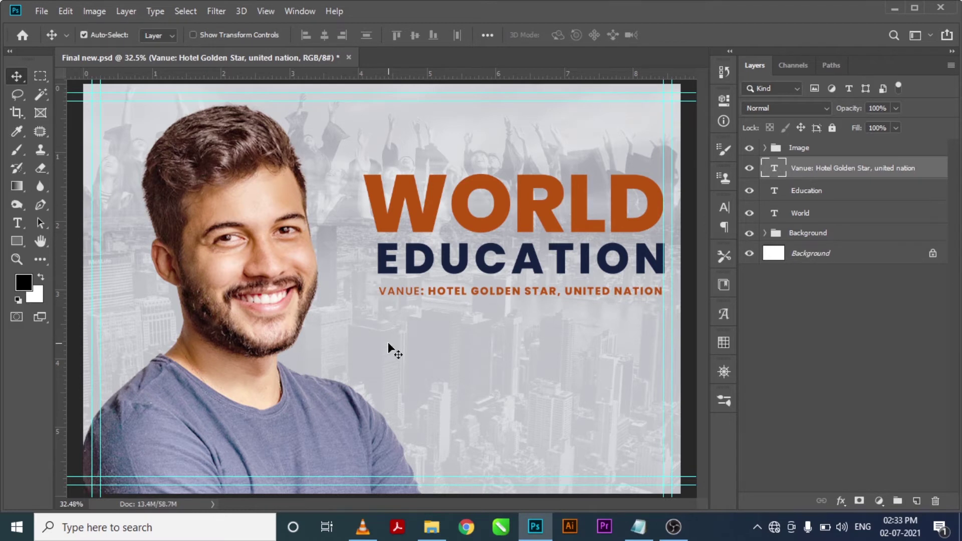
# - Select the World, Education and venue text layers and enlarge them together slightly toward the man, keeping the right edge at the margin guide
pyautogui.click(488, 269)
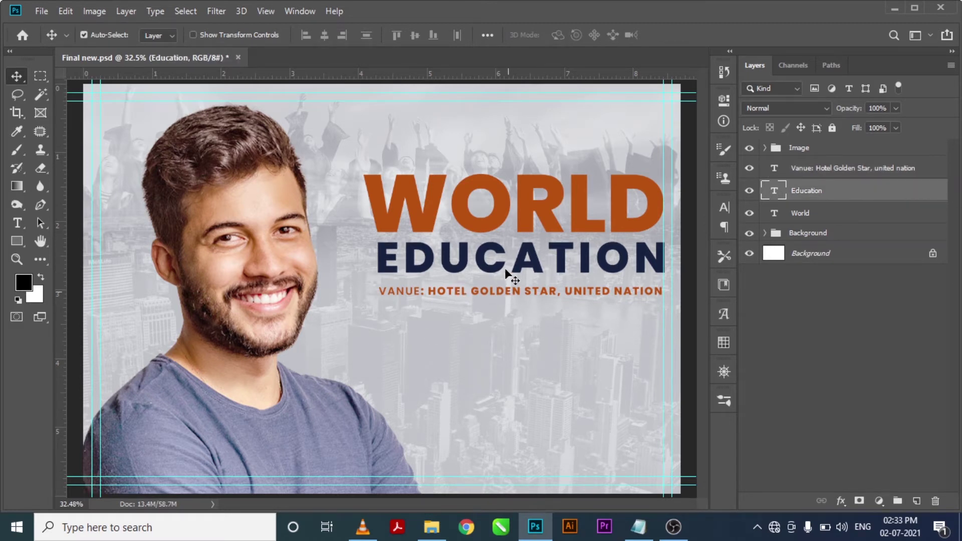
pyautogui.keyDown('shift'); pyautogui.click(509, 292); pyautogui.keyUp('shift')
pyautogui.keyDown('shift'); pyautogui.click(487, 225); pyautogui.keyUp('shift')
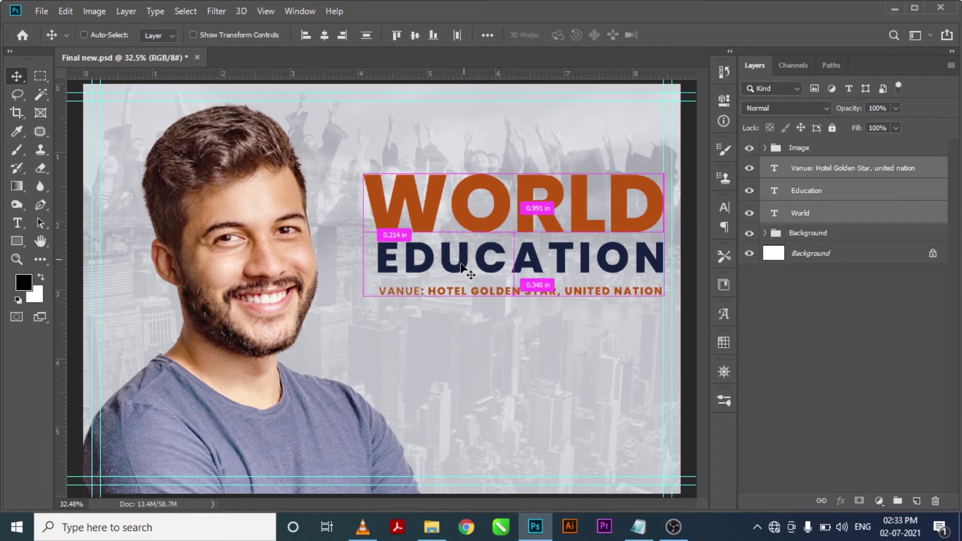
pyautogui.hotkey('ctrl', 't')
pyautogui.moveTo(364, 239); pyautogui.dragTo(357, 238)
pyautogui.press('Return')
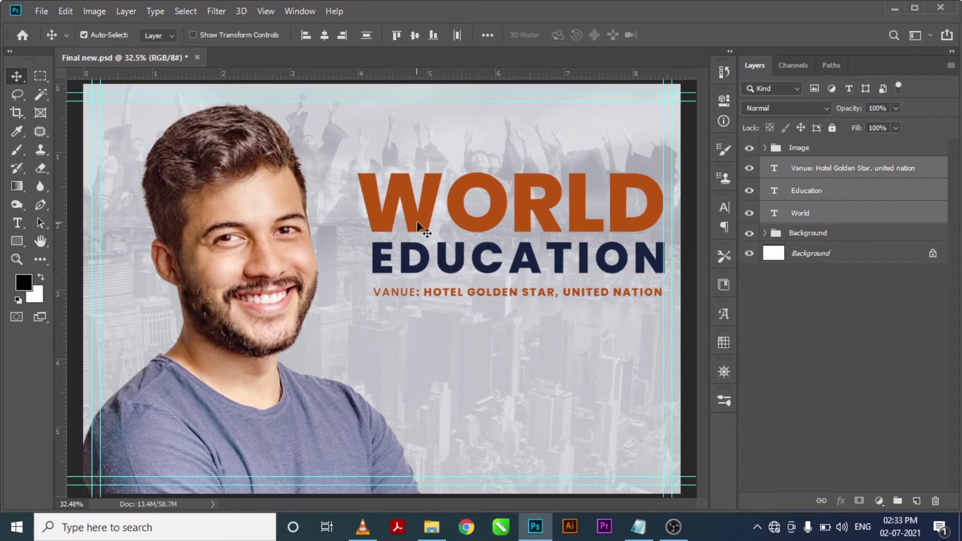
# - Open the Logo image from Downloads and copy its artwork into Final new.psd, placing it above World at the page's upper right corner
pyautogui.click(42, 11)
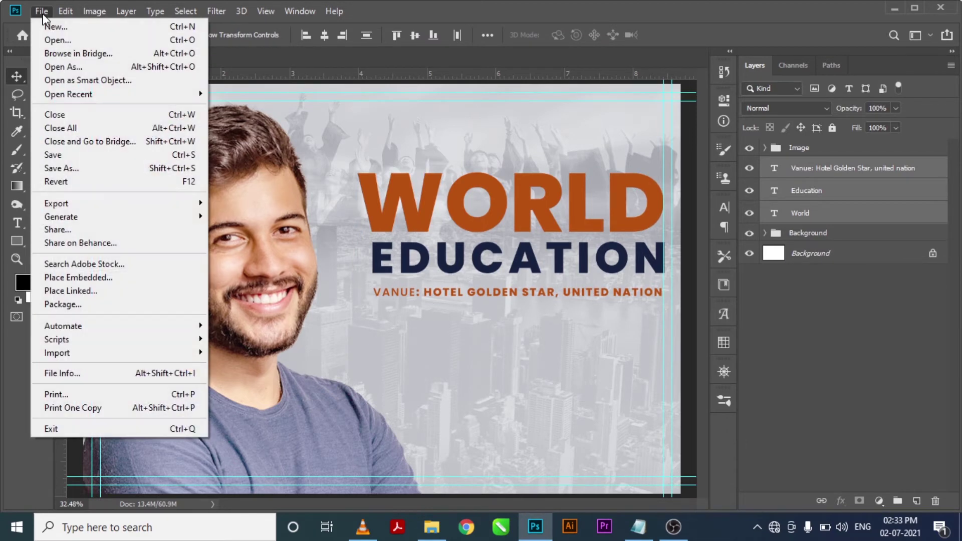
pyautogui.click(44, 35)
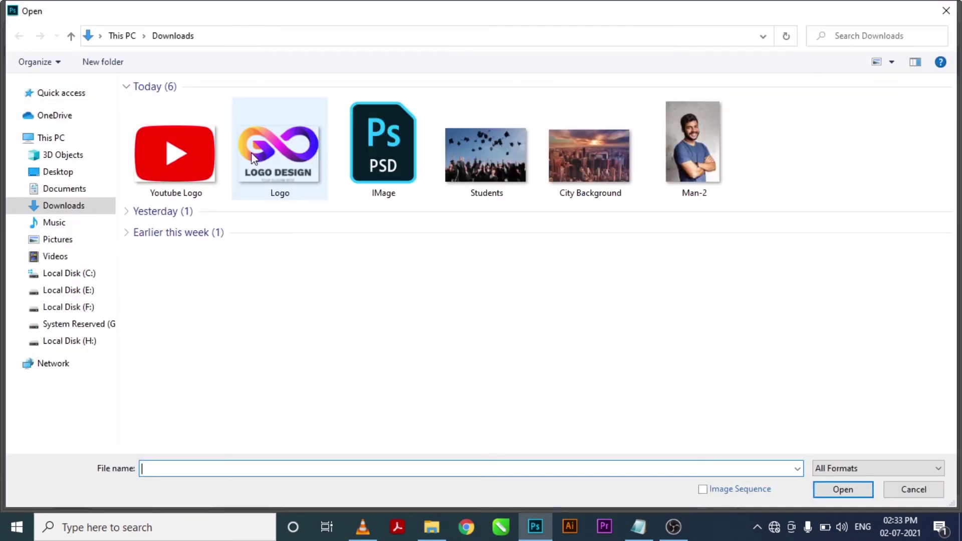
pyautogui.click(284, 191)
pyautogui.click(843, 489)
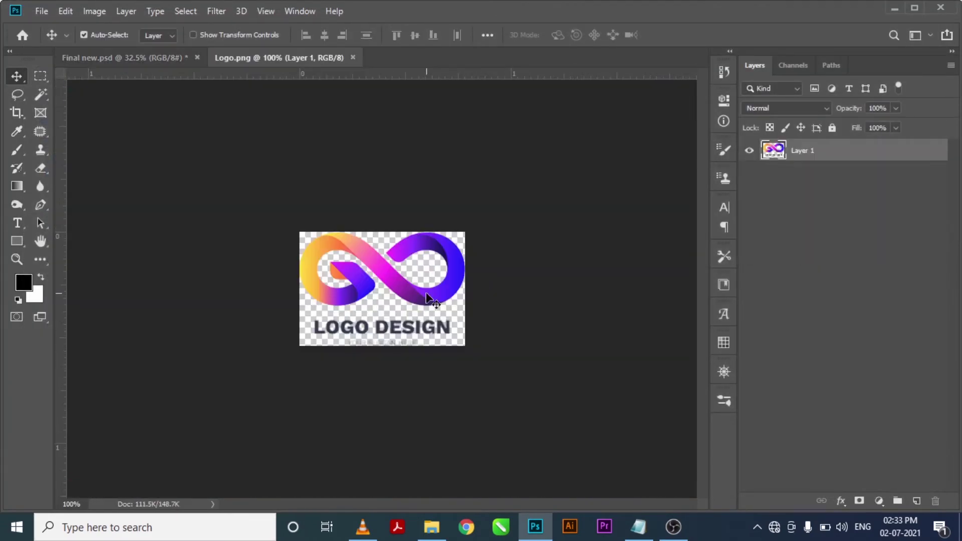
pyautogui.moveTo(425, 298); pyautogui.dragTo(651, 124)
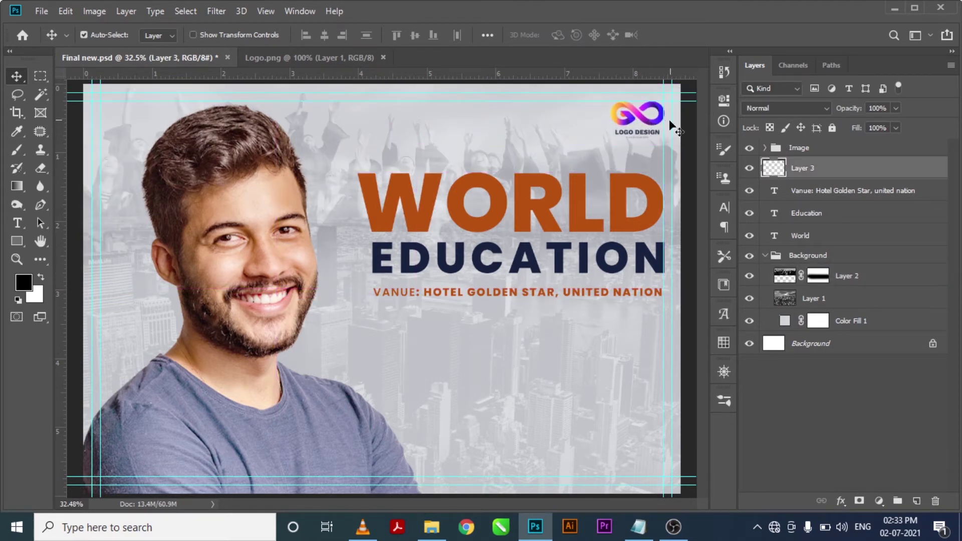
# - Shift the logo slightly so its right edge meets the inner right margin guide, and close Logo.png
pyautogui.hotkey('ctrl', 'space')
pyautogui.moveTo(626, 93); pyautogui.dragTo(683, 142)
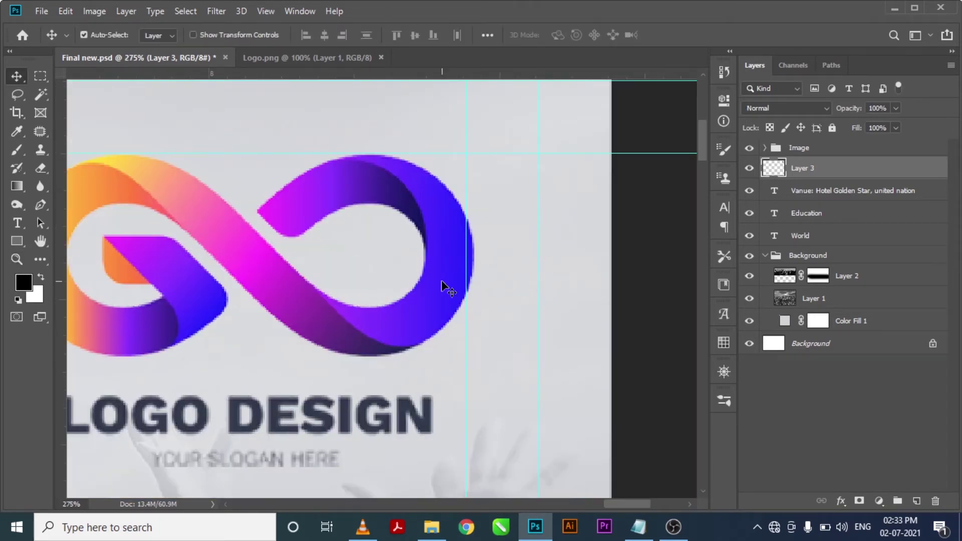
pyautogui.moveTo(450, 286); pyautogui.dragTo(444, 287)
pyautogui.hotkey('ctrl', '0')
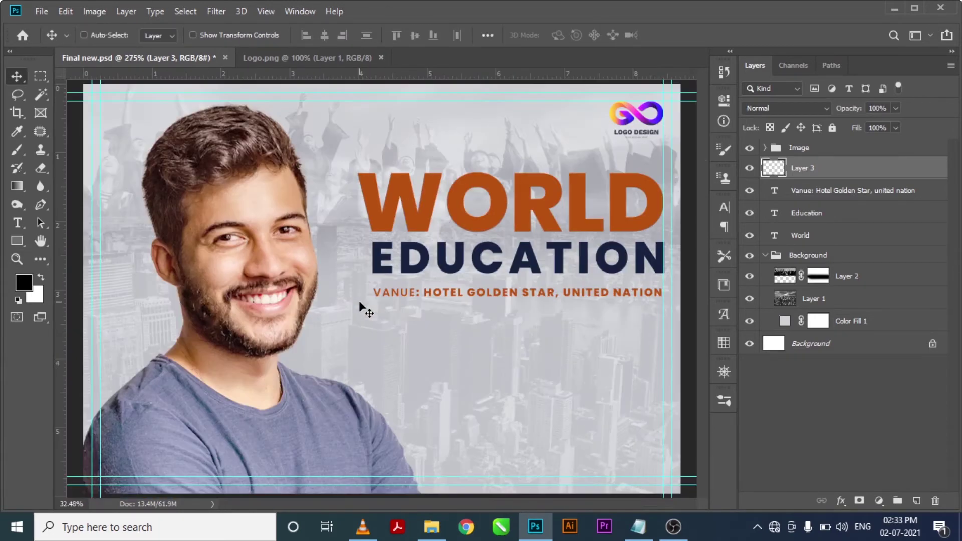
pyautogui.click(346, 59)
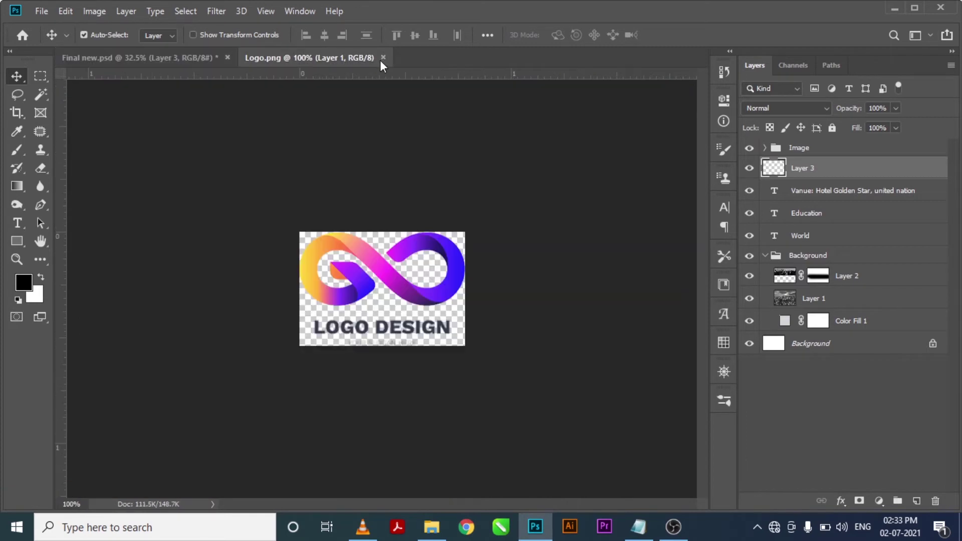
pyautogui.click(383, 58)
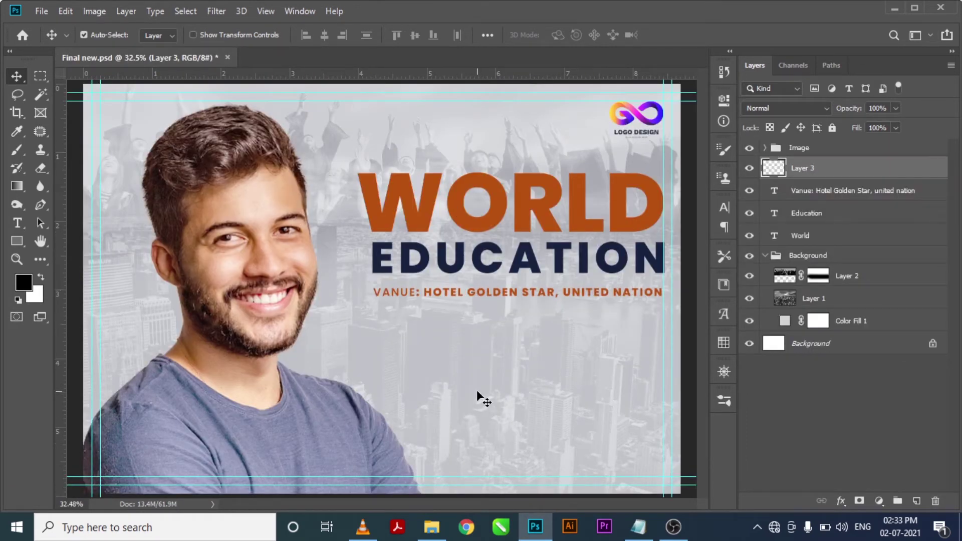
# - Copy "Start Here" from the Education Information notes and add it as a new text layer below the venue line
pyautogui.click(639, 527)
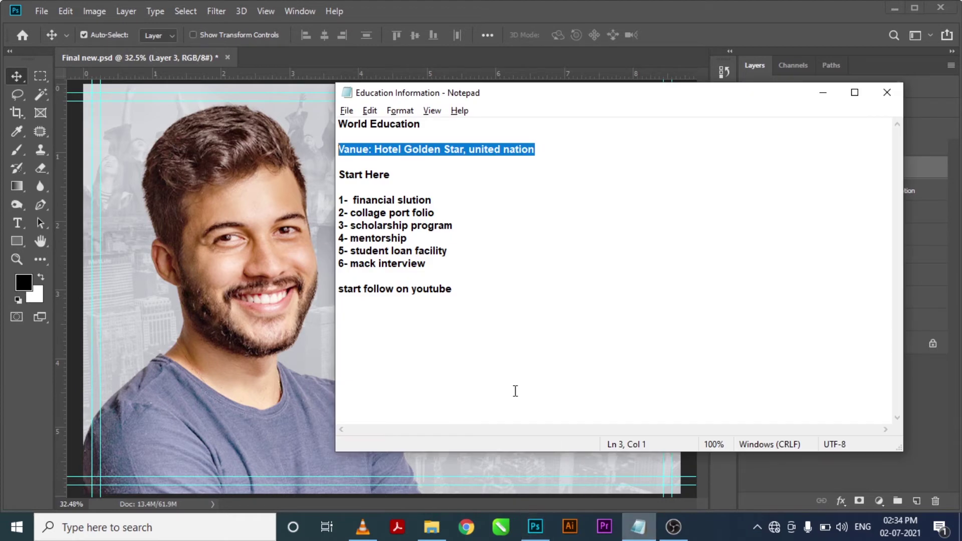
pyautogui.moveTo(396, 176); pyautogui.dragTo(336, 165)
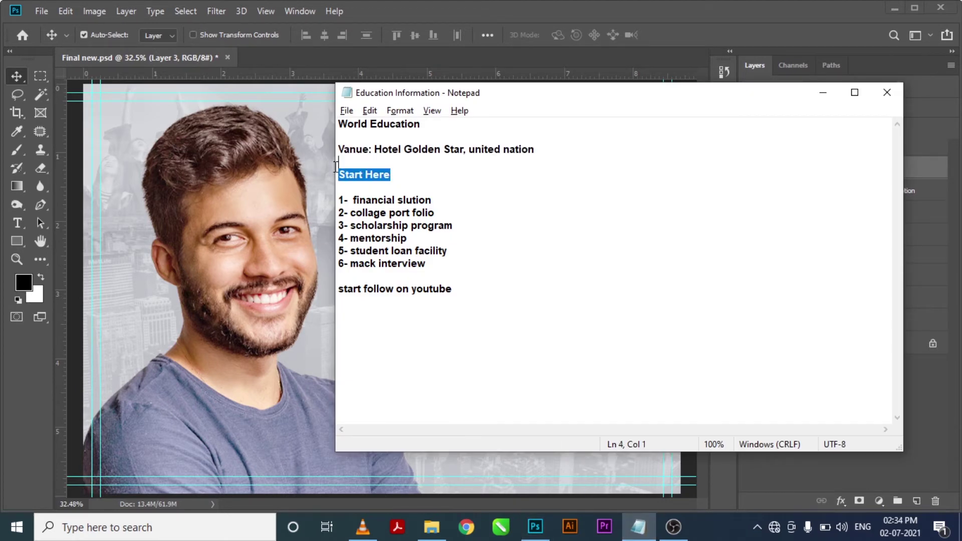
pyautogui.click(326, 221)
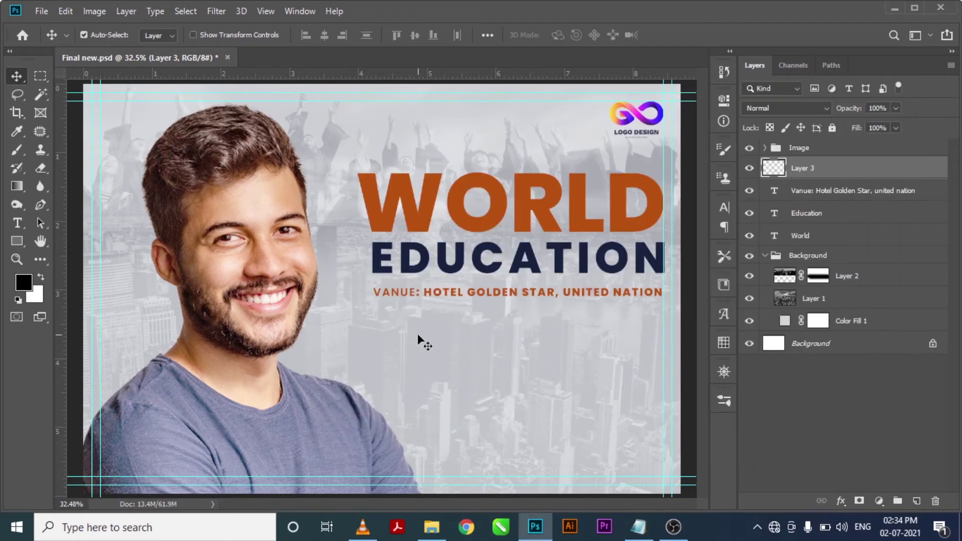
pyautogui.press('t')
pyautogui.click(424, 356)
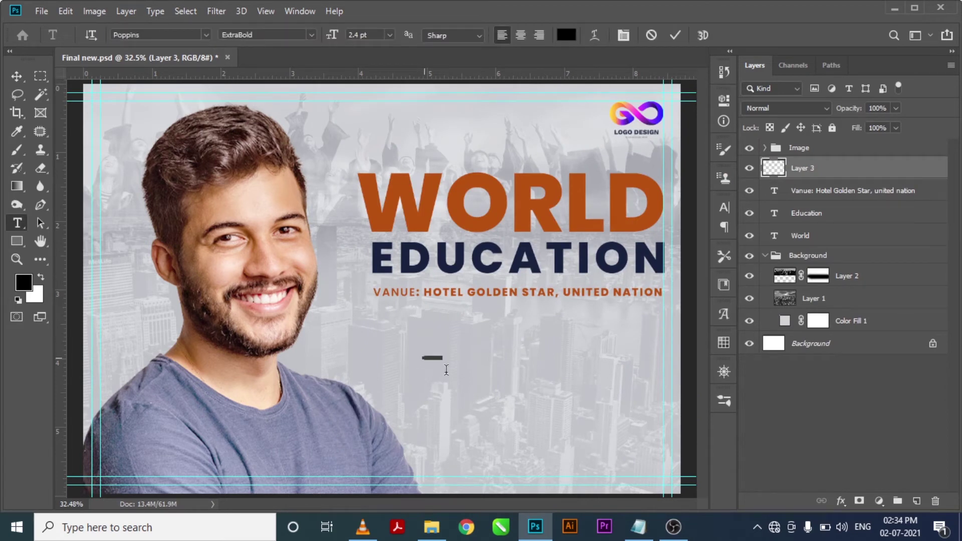
pyautogui.click(19, 76)
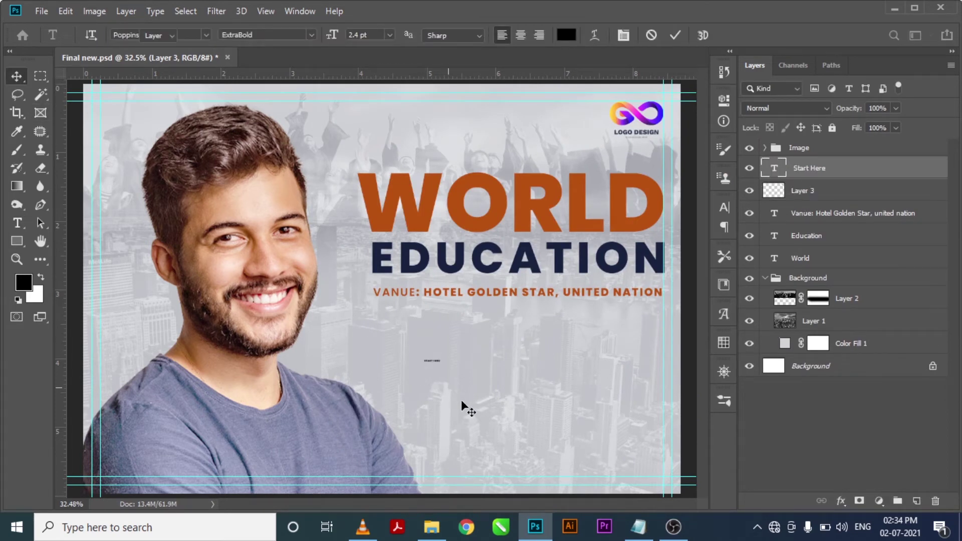
# - Scale up the Start Here text to about 12.94 pt
pyautogui.hotkey('ctrl', 't')
pyautogui.moveTo(442, 369); pyautogui.dragTo(513, 398)
pyautogui.press('Return')
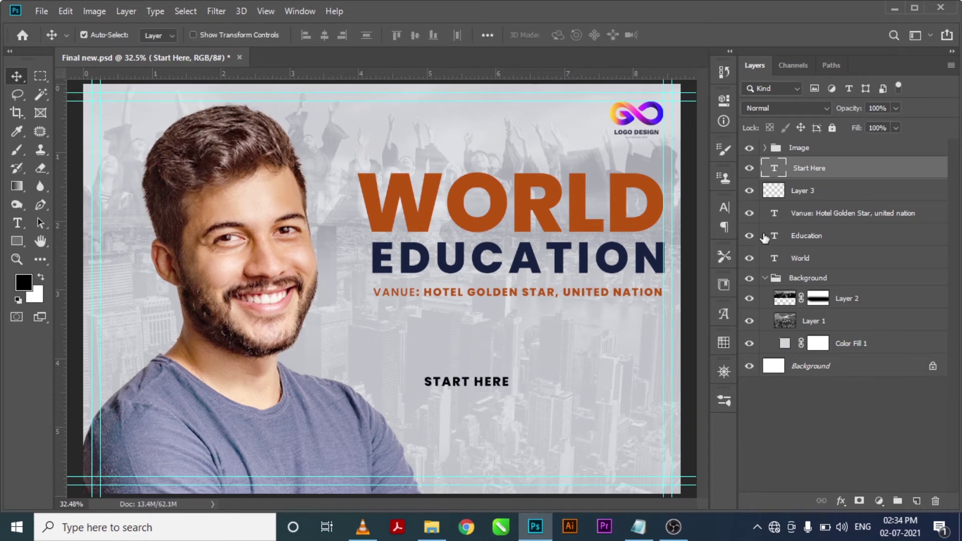
# - Turn off All Caps for the Start Here text and change its wording to "Start here"
pyautogui.click(725, 207)
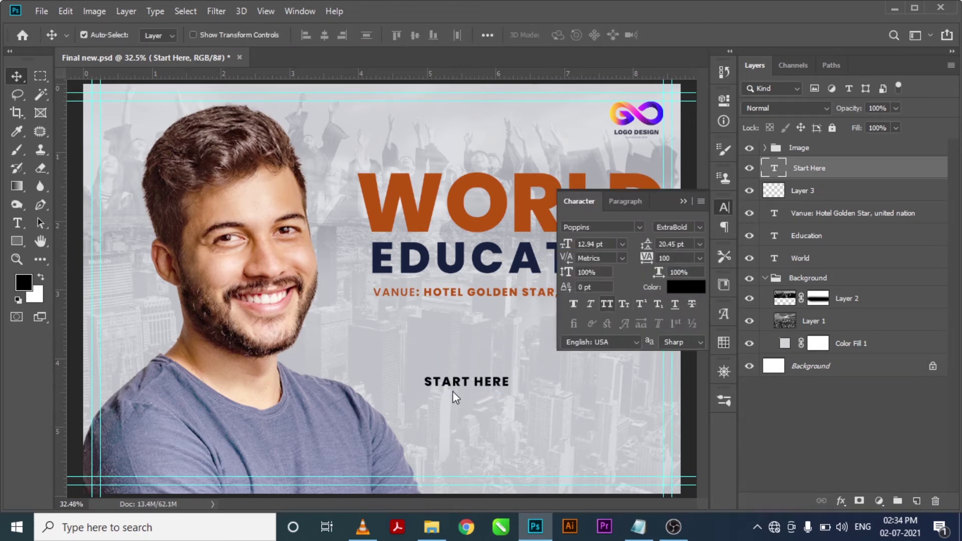
pyautogui.hotkey('ctrl', 'z')
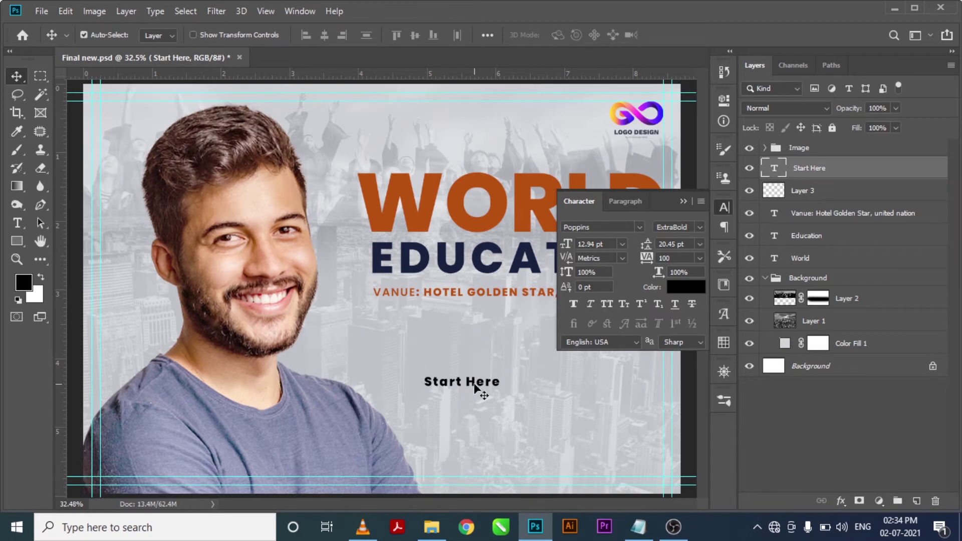
pyautogui.press('t')
pyautogui.click(472, 382)
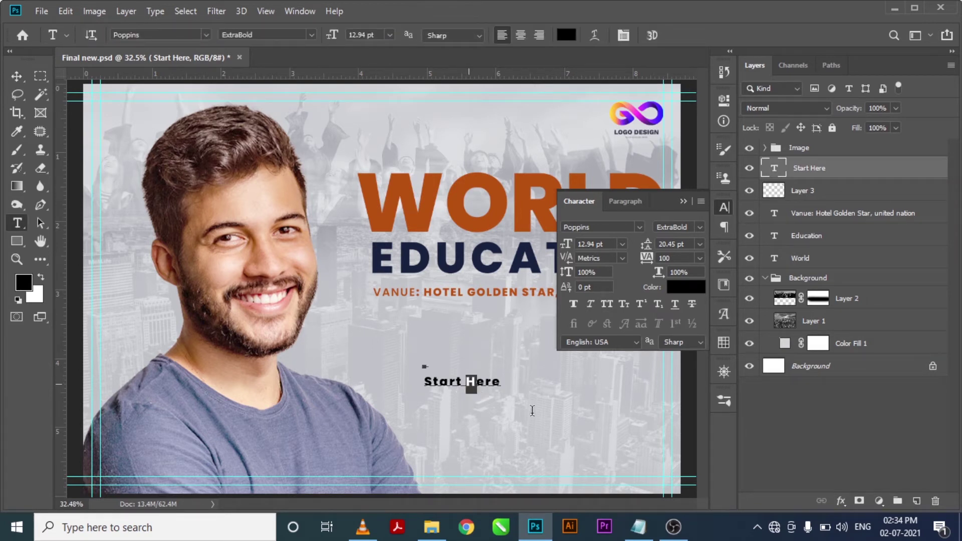
pyautogui.click(17, 77)
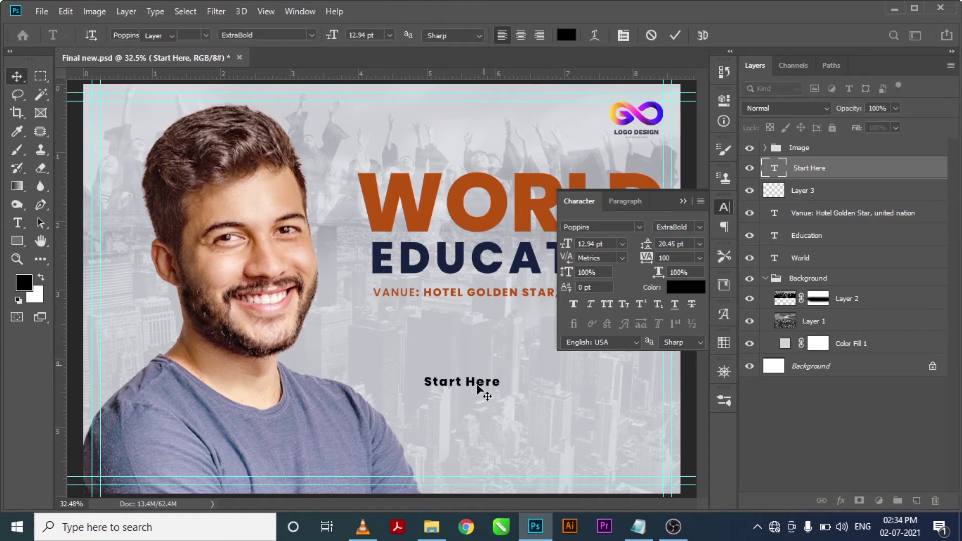
# - Set the Start here text in the Brittany Signature font and recolor it with the navy sampled from Education
pyautogui.click(639, 228)
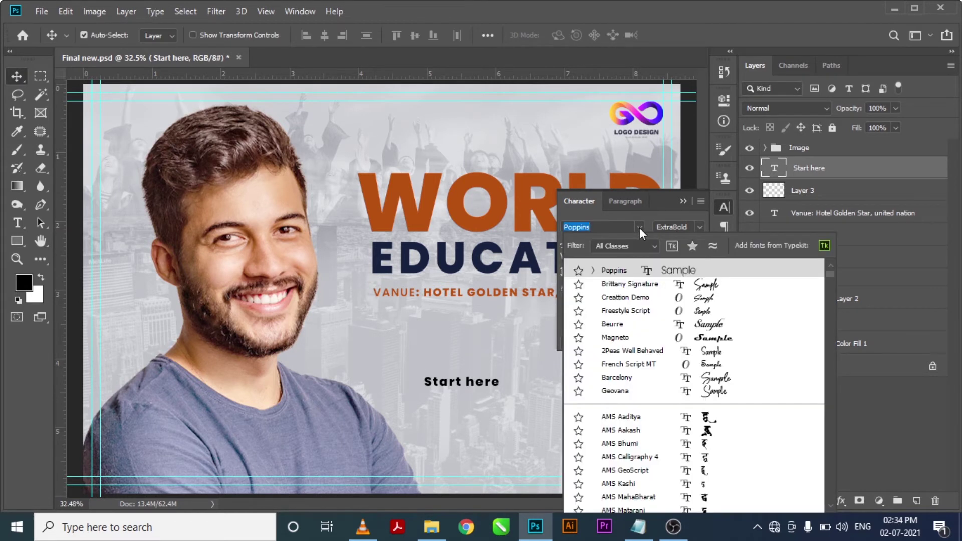
pyautogui.click(697, 285)
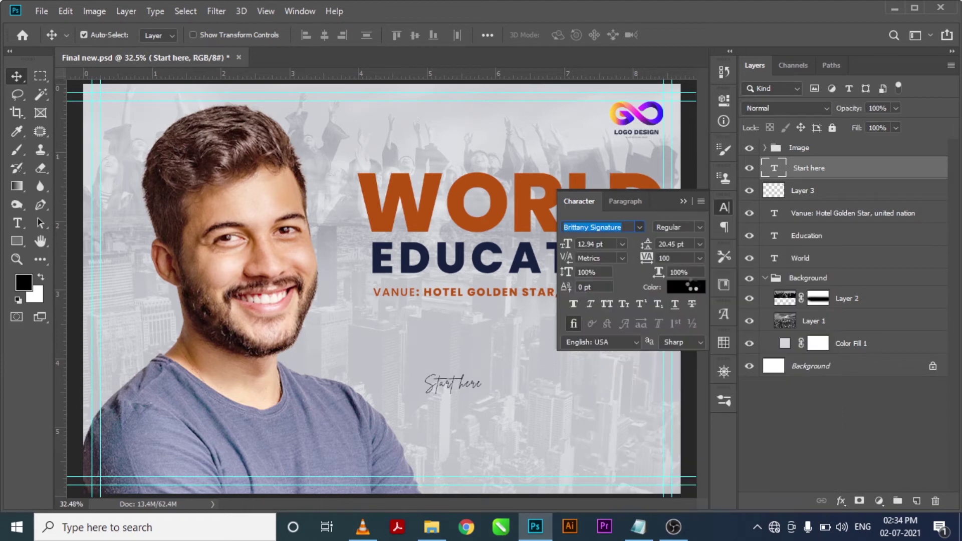
pyautogui.click(698, 288)
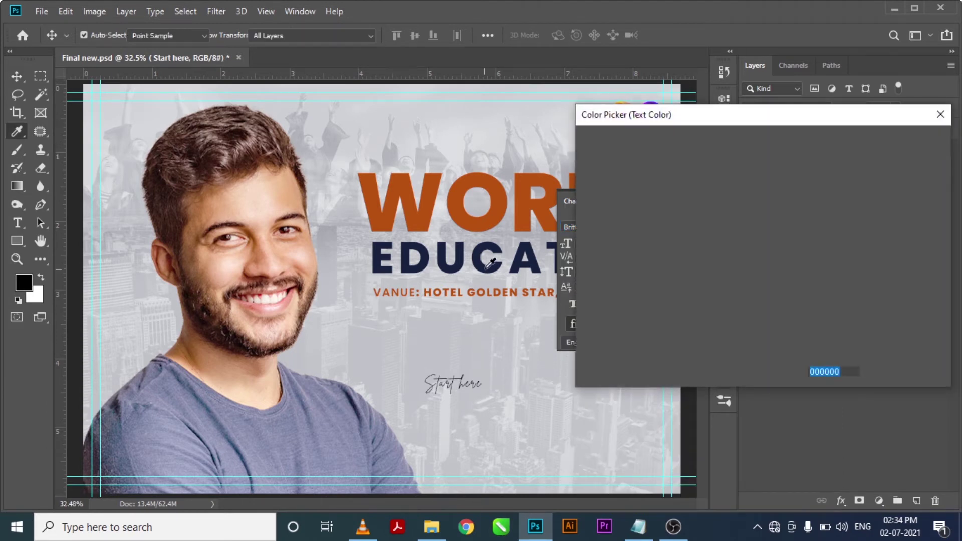
pyautogui.click(516, 268)
pyautogui.click(904, 141)
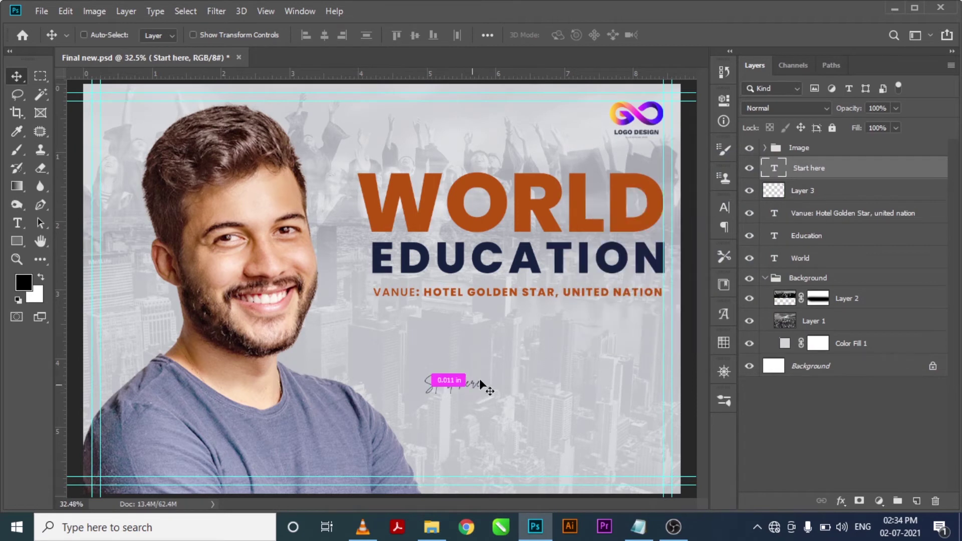
# - Enlarge the Start here text to roughly twice its size and move it closer under the venue line
pyautogui.hotkey('ctrl', 't')
pyautogui.moveTo(482, 375); pyautogui.dragTo(547, 360)
pyautogui.press('Return')
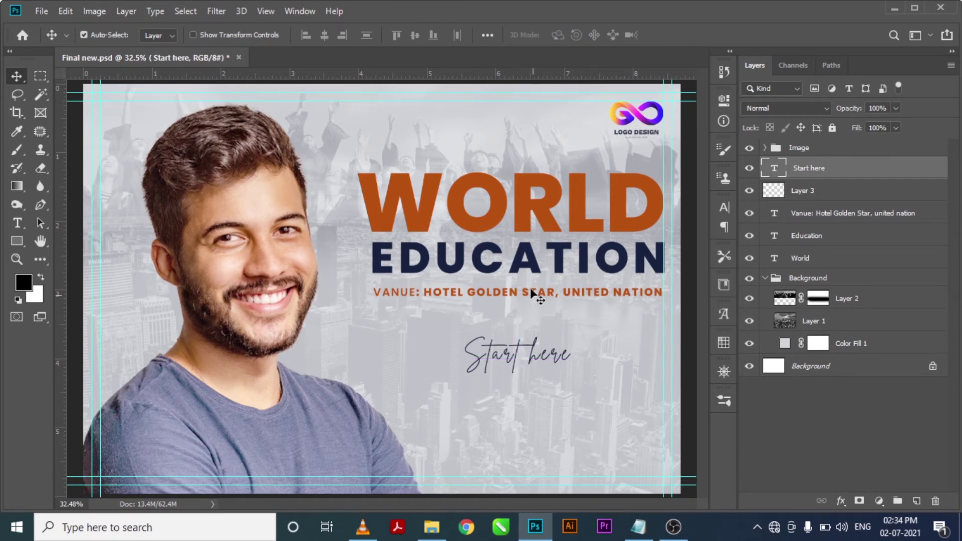
# - Center the Start here text horizontally on the World headline, using the headline's outline as the alignment selection
pyautogui.click(586, 226)
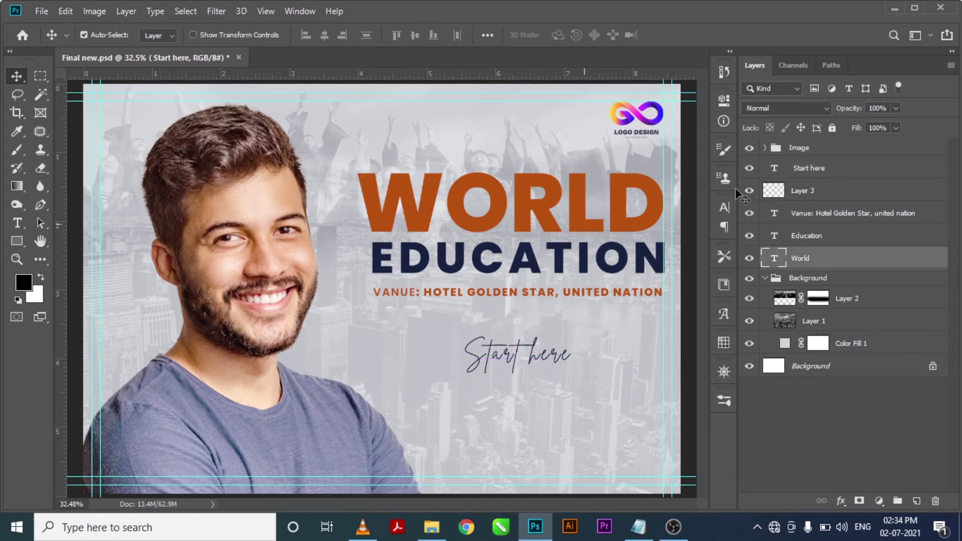
pyautogui.hotkey('ctrl', 'z')
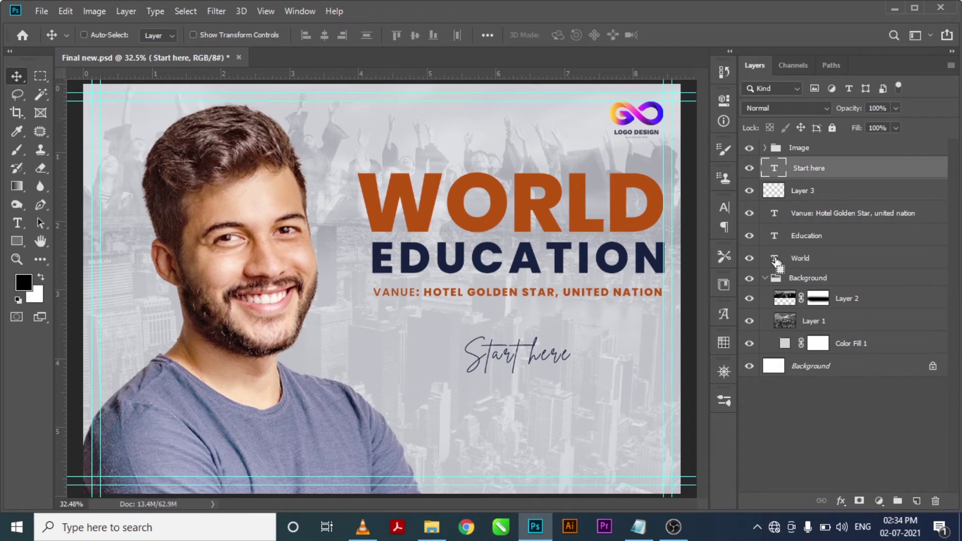
pyautogui.keyDown('ctrl'); pyautogui.click(775, 258); pyautogui.keyUp('ctrl')
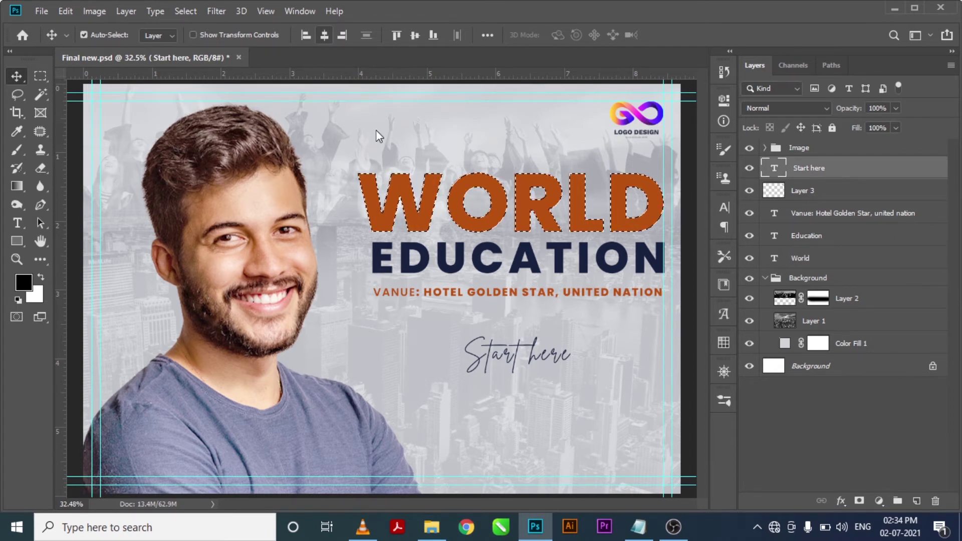
pyautogui.hotkey('ctrl', 'd')
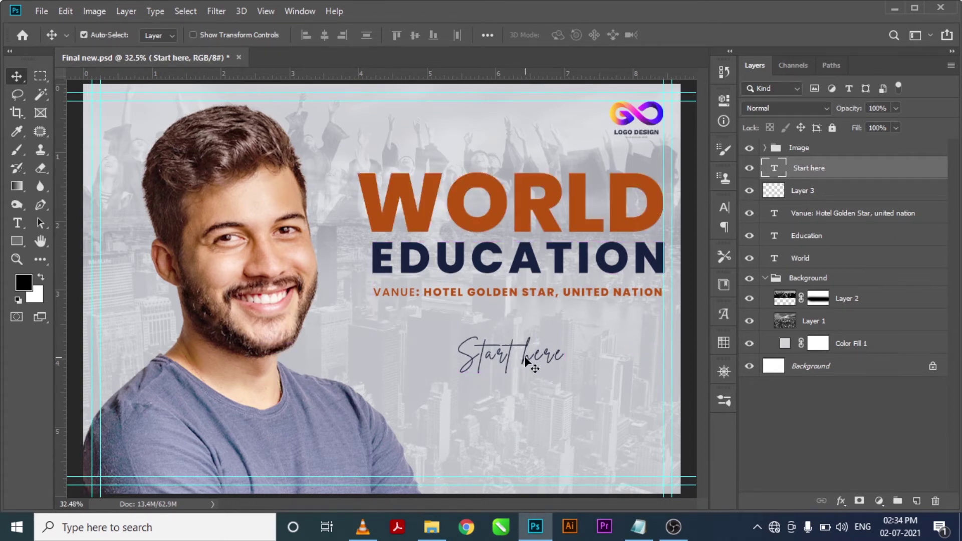
# - Rotate the Start here text slightly counterclockwise so it slants upward to the right
pyautogui.hotkey('ctrl', 't')
pyautogui.moveTo(575, 333); pyautogui.dragTo(569, 320)
pyautogui.doubleClick(551, 352)
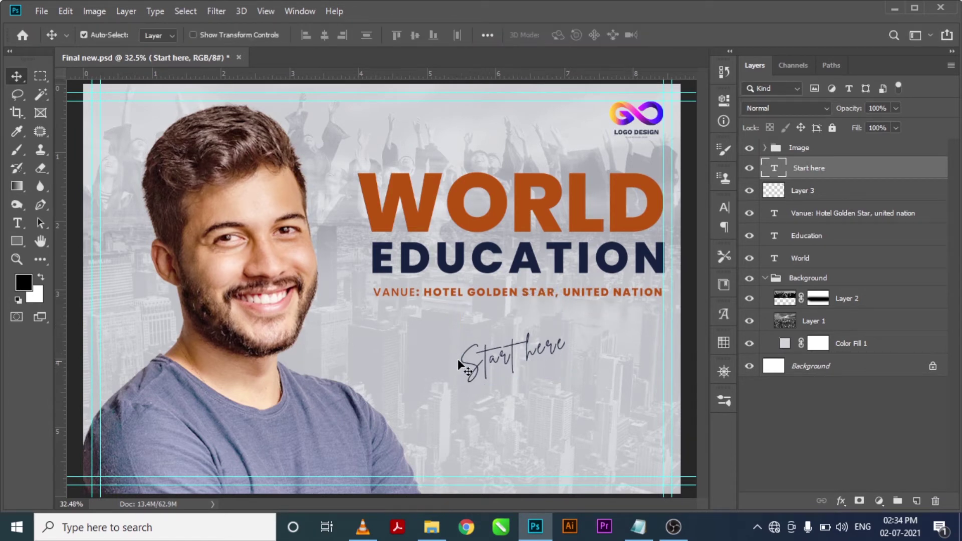
# - Draw a rectangle about 1613 × 324 px below Start here, extending past the page's right edge, and fill it with Education's navy, 162240
pyautogui.click(17, 241)
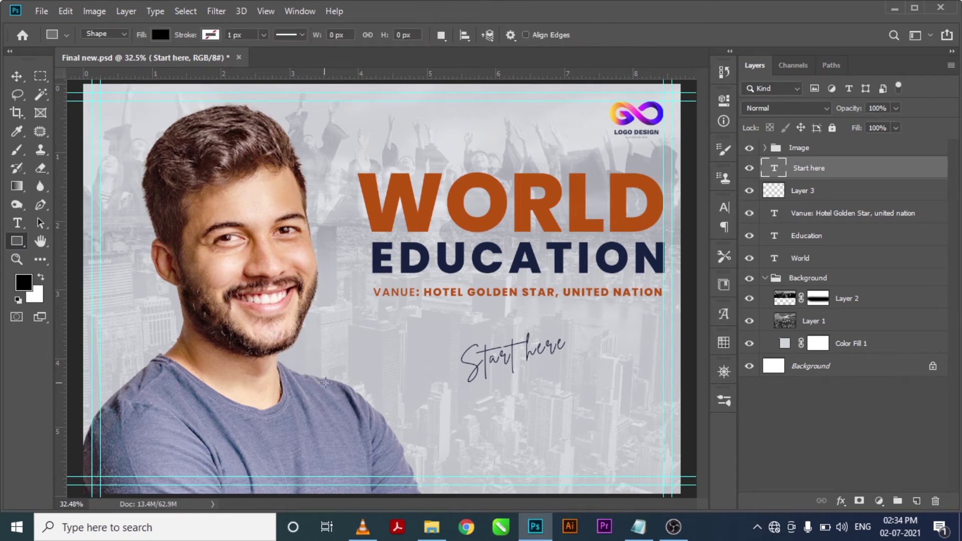
pyautogui.moveTo(326, 383); pyautogui.dragTo(694, 456)
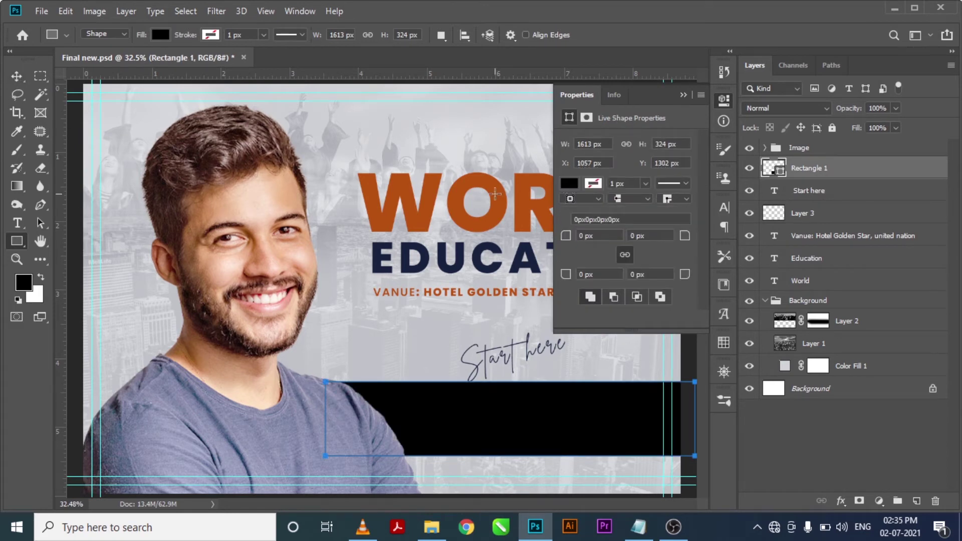
pyautogui.click(570, 185)
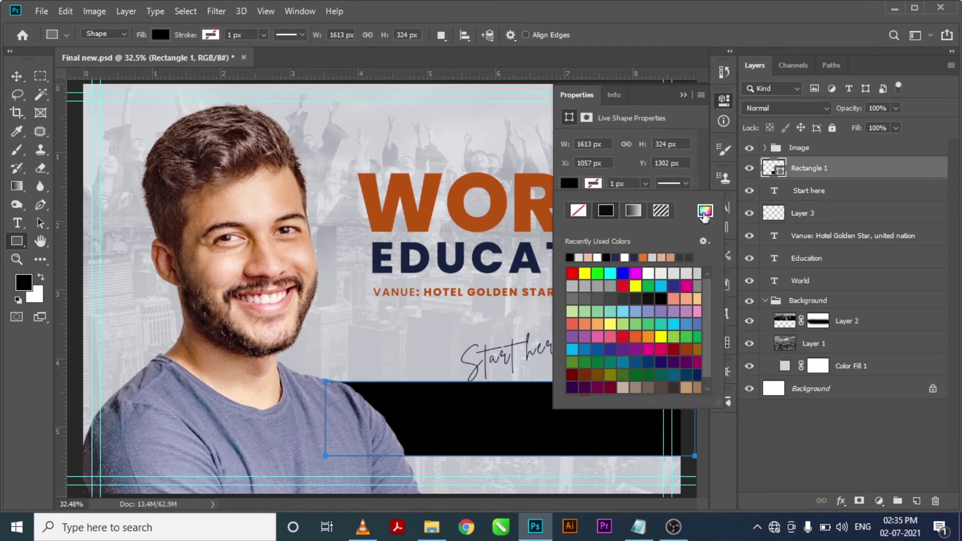
pyautogui.click(705, 212)
pyautogui.click(460, 262)
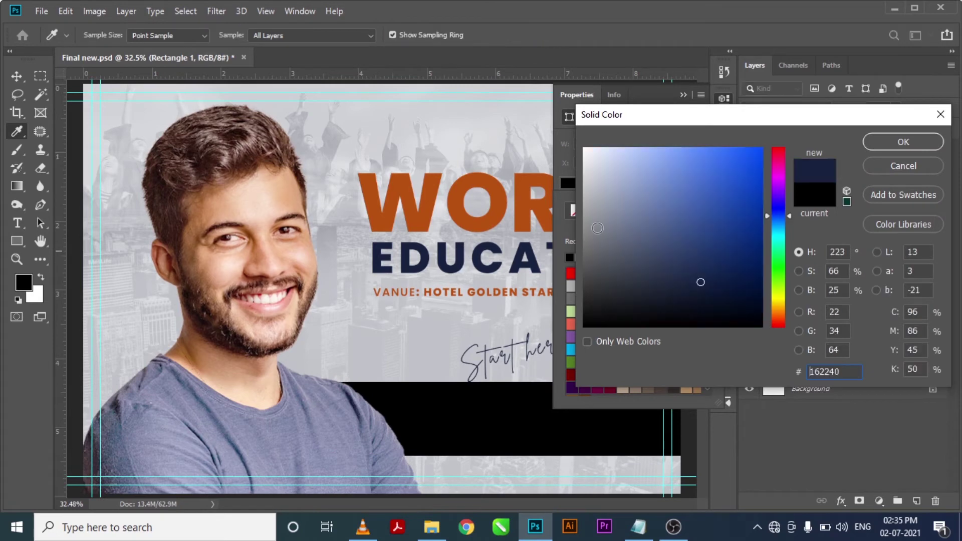
pyautogui.click(924, 143)
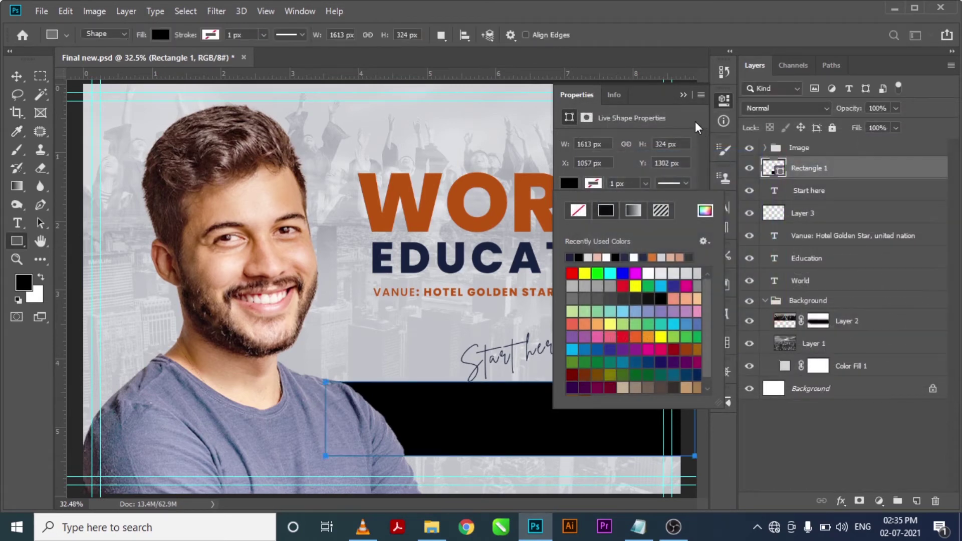
pyautogui.click(684, 95)
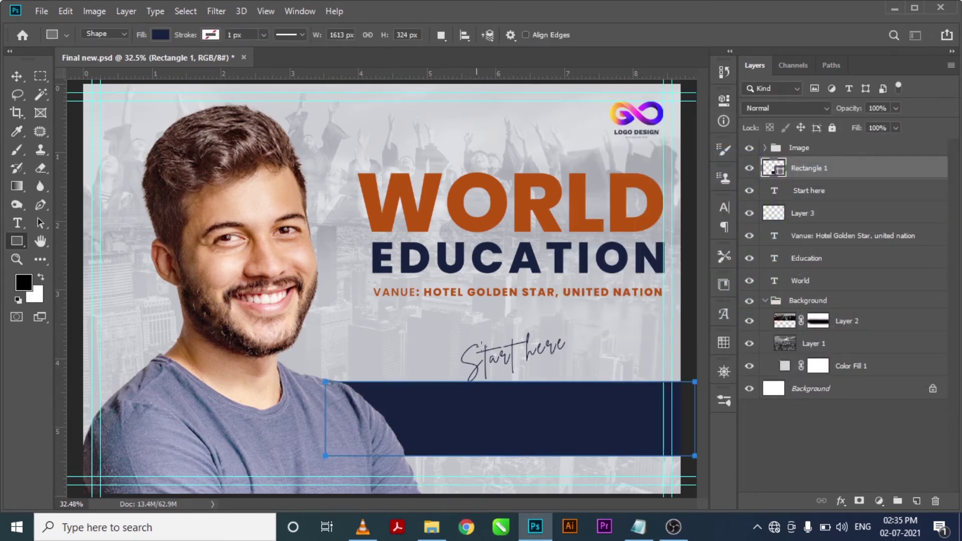
# - Move the Start here text up a little to clear the navy rectangle, and select the rectangle
pyautogui.click(16, 76)
pyautogui.moveTo(503, 359); pyautogui.dragTo(508, 350)
pyautogui.click(522, 420)
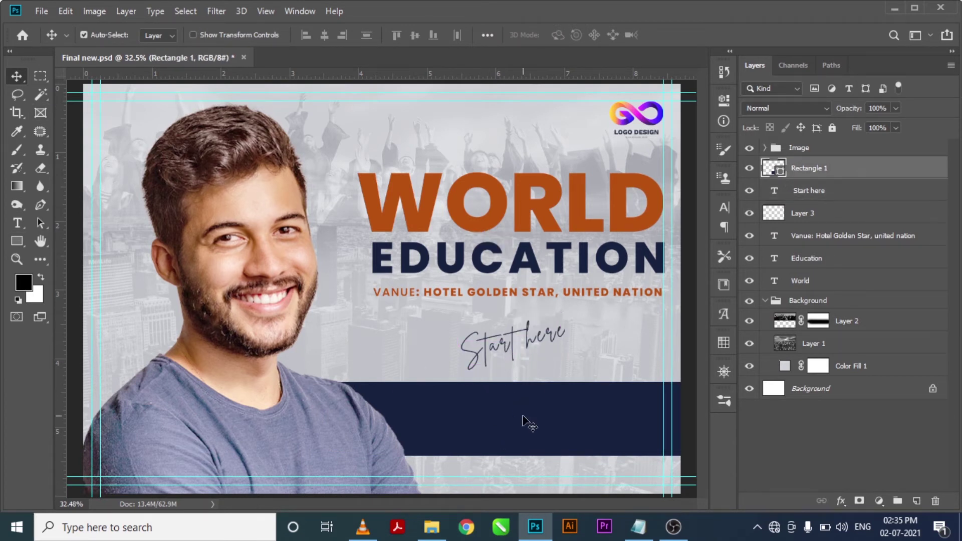
# - Nudge the navy rectangle slightly up and left, and fine-tune the Start here text's position above it
pyautogui.moveTo(524, 421)
pyautogui.mouseDown()
pyautogui.moveTo(528, 399)
pyautogui.moveTo(512, 408)
pyautogui.mouseUp()
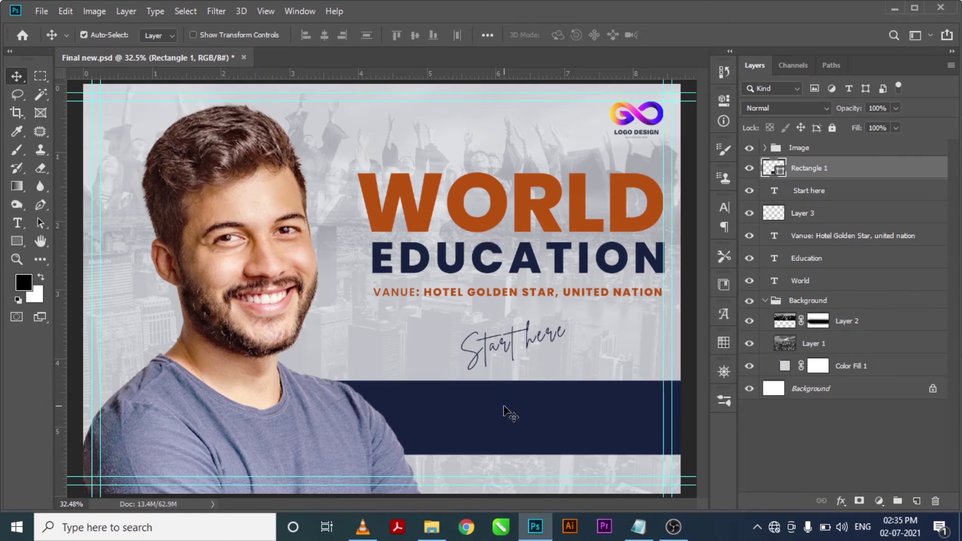
pyautogui.press('Up')
pyautogui.press('Up')
pyautogui.press('Up')
pyautogui.press('Up')
pyautogui.press('Up')
pyautogui.press('Up')
pyautogui.press('Up')
pyautogui.press('Up')
pyautogui.press('Up')
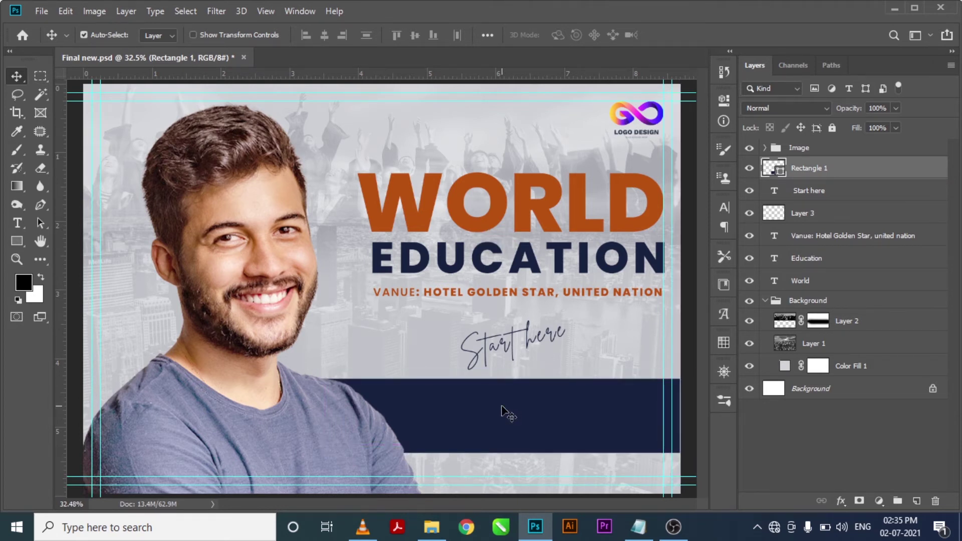
pyautogui.press('Left')
pyautogui.press('Left')
pyautogui.press('Left')
pyautogui.press('Left')
pyautogui.press('Left')
pyautogui.press('Left')
pyautogui.press('Left')
pyautogui.press('Left')
pyautogui.moveTo(503, 344); pyautogui.dragTo(504, 343)
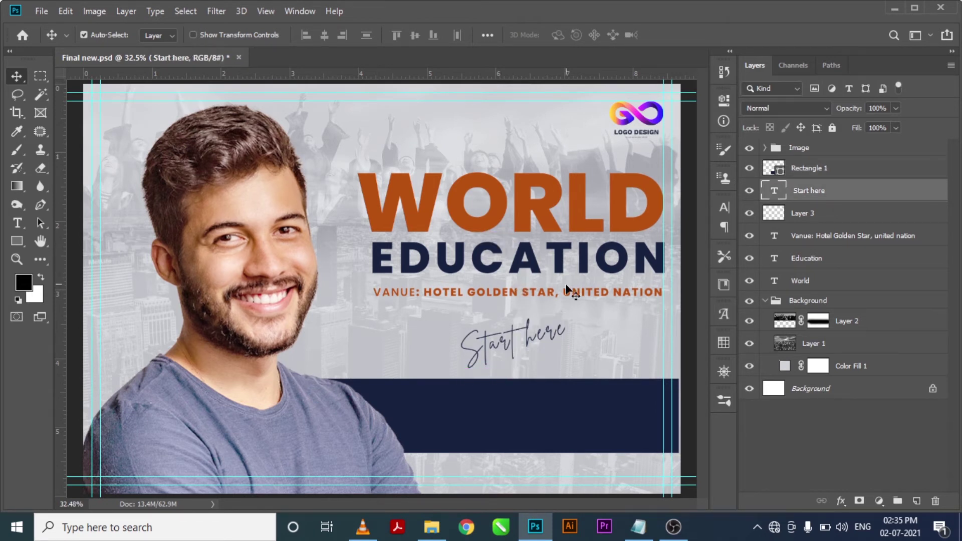
# - Group the venue, Education and World text layers and name the group Main Text
pyautogui.click(570, 297)
pyautogui.keyDown('shift'); pyautogui.click(567, 251); pyautogui.keyUp('shift')
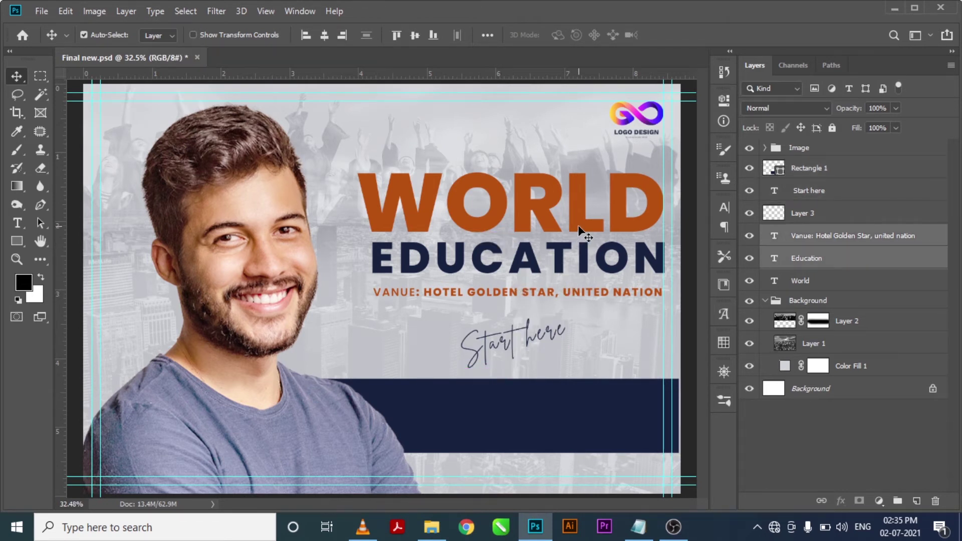
pyautogui.keyDown('shift'); pyautogui.click(583, 227); pyautogui.keyUp('shift')
pyautogui.hotkey('ctrl', 'g')
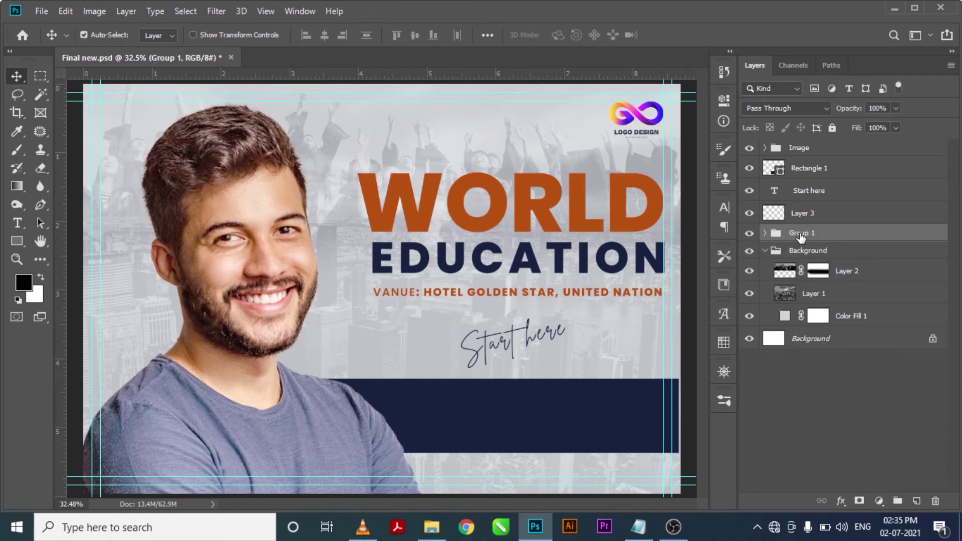
pyautogui.doubleClick(801, 233)
pyautogui.press('Return')
# - Move the Main Text group up slightly and nudge the Start here text up as well
pyautogui.hotkey('ctrl', 't')
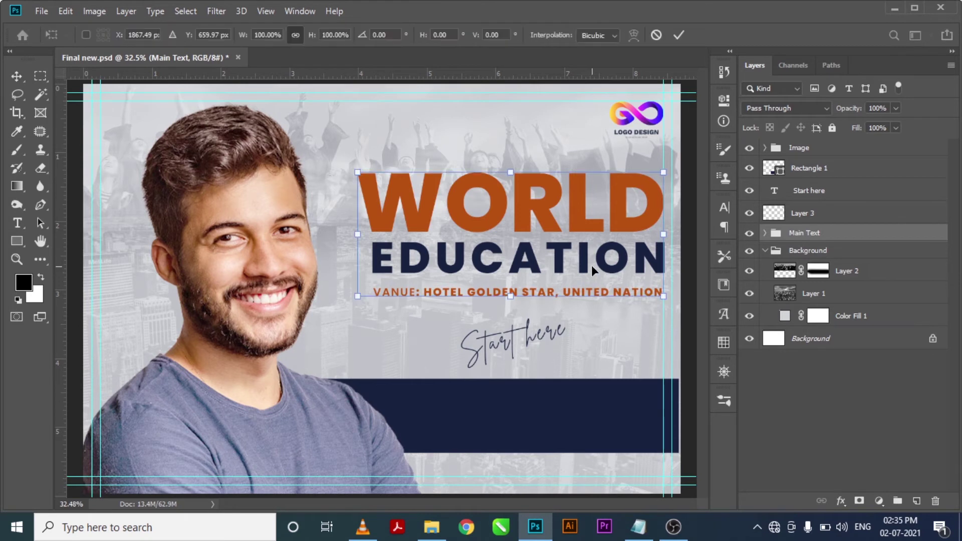
pyautogui.press('Up')
pyautogui.press('Up')
pyautogui.press('Up')
pyautogui.press('Up')
pyautogui.press('Up')
pyautogui.press('Up')
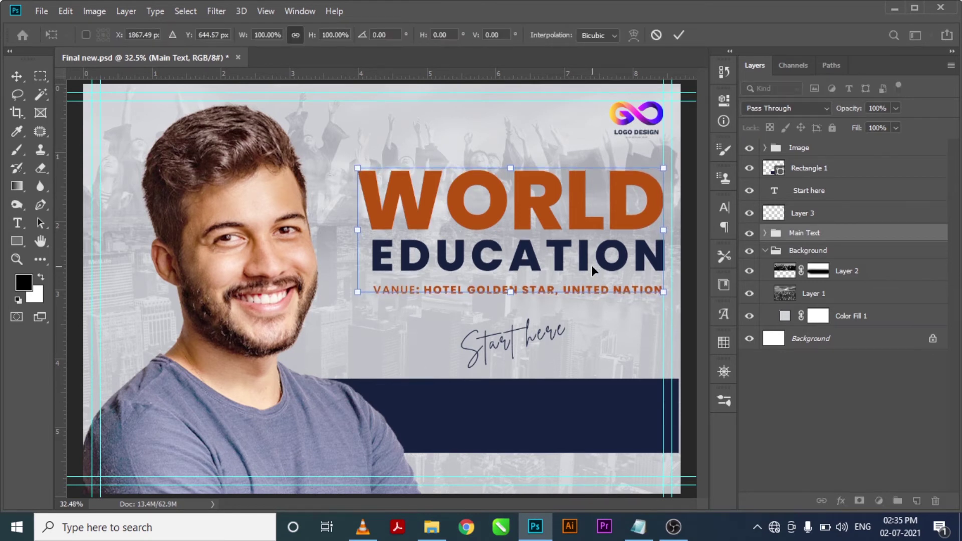
pyautogui.press('Return')
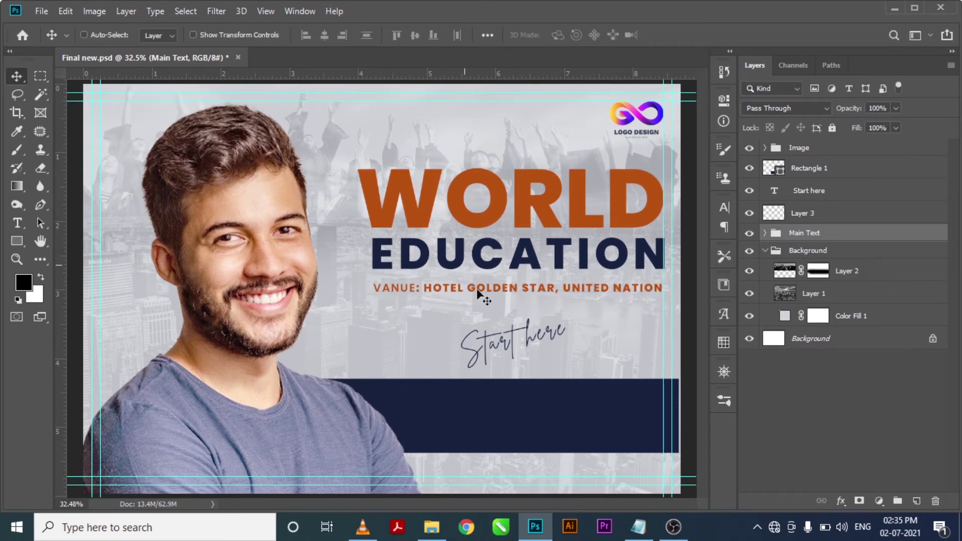
pyautogui.moveTo(512, 343); pyautogui.dragTo(512, 342)
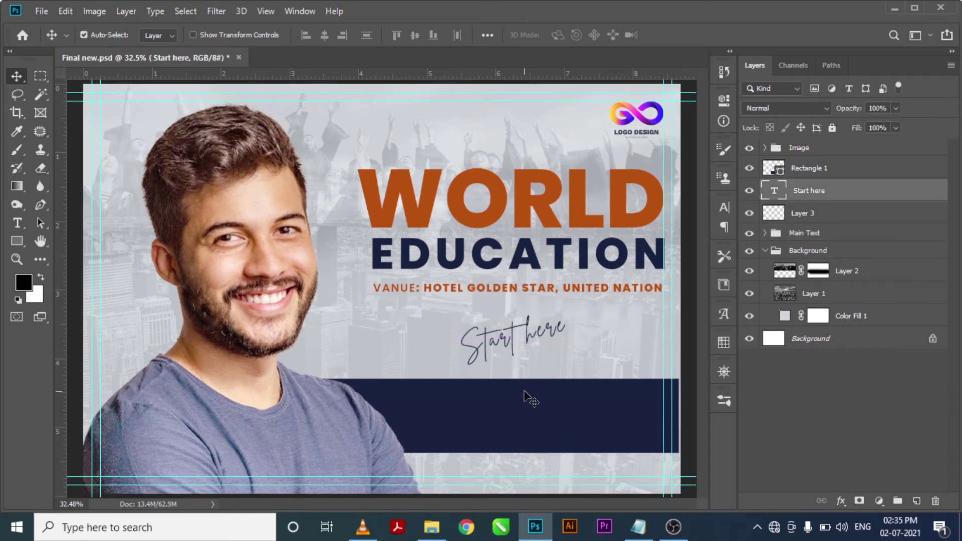
# - Copy the six numbered service lines from the Education Information note in Notepad and return to Photoshop
pyautogui.click(638, 527)
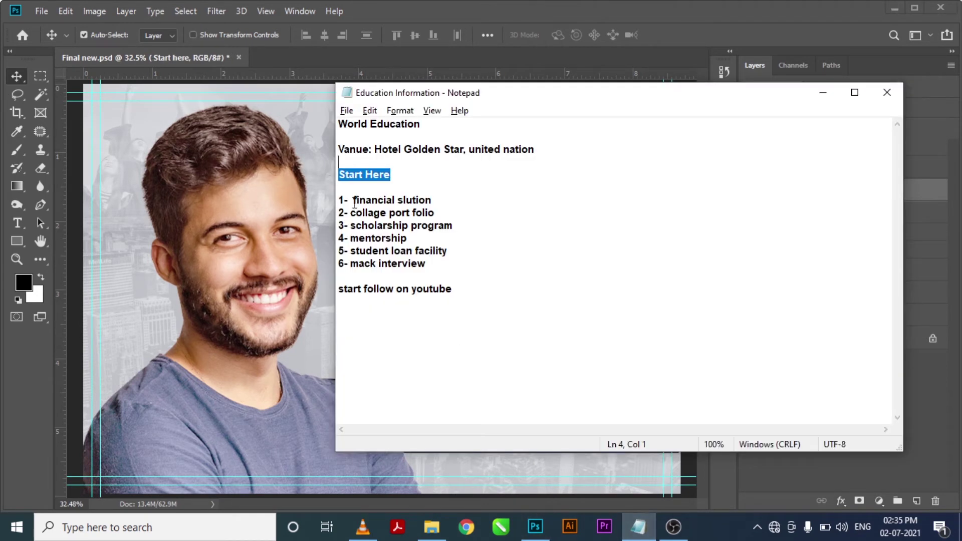
pyautogui.moveTo(339, 200); pyautogui.dragTo(432, 263)
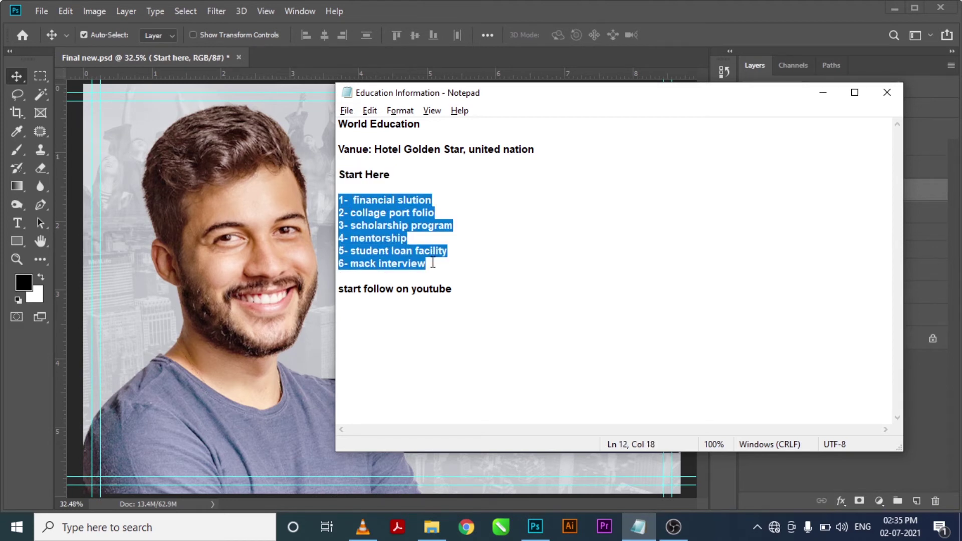
pyautogui.hotkey('alt', 'Tab')
# - Duplicate the venue line onto the navy rectangle and bring the copy to the front of the layer stack
pyautogui.press('t')
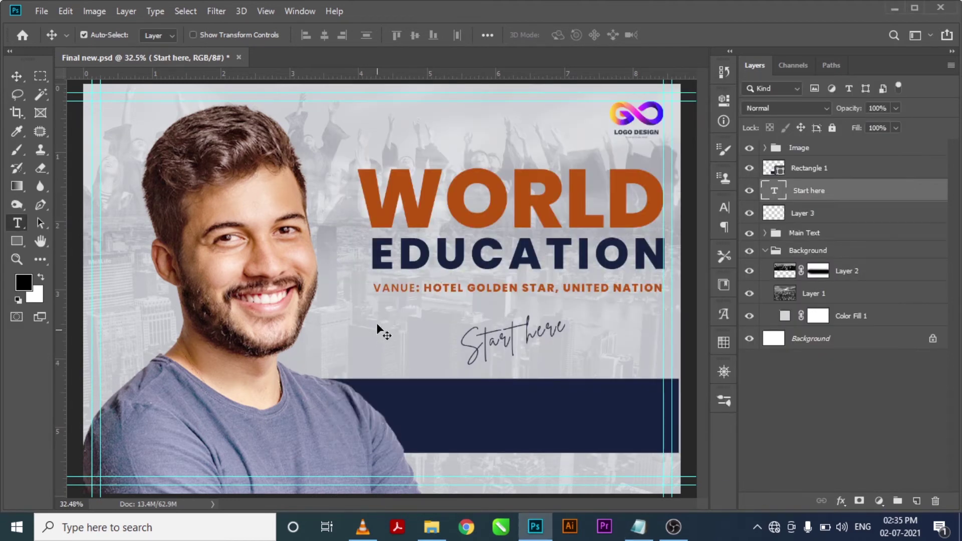
pyautogui.click(13, 78)
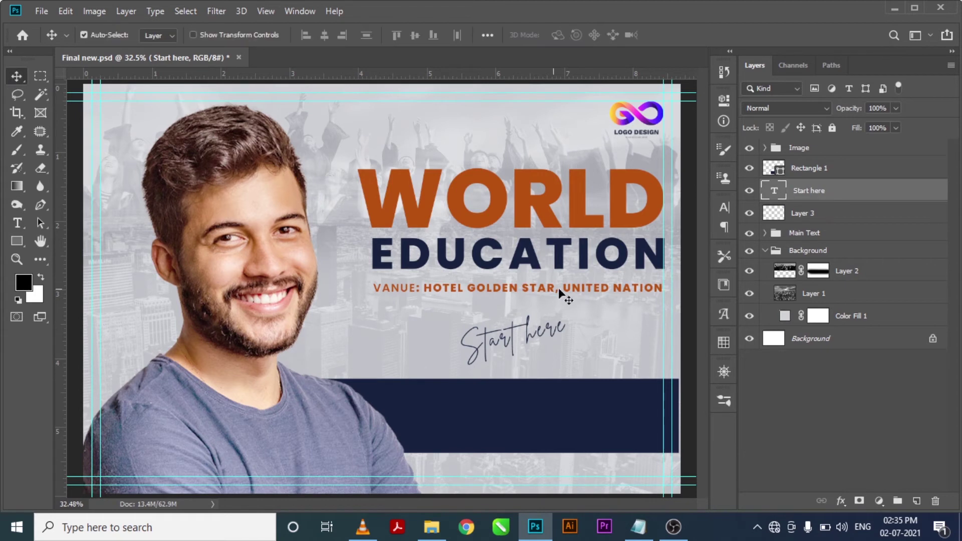
pyautogui.moveTo(568, 289); pyautogui.dragTo(570, 410)
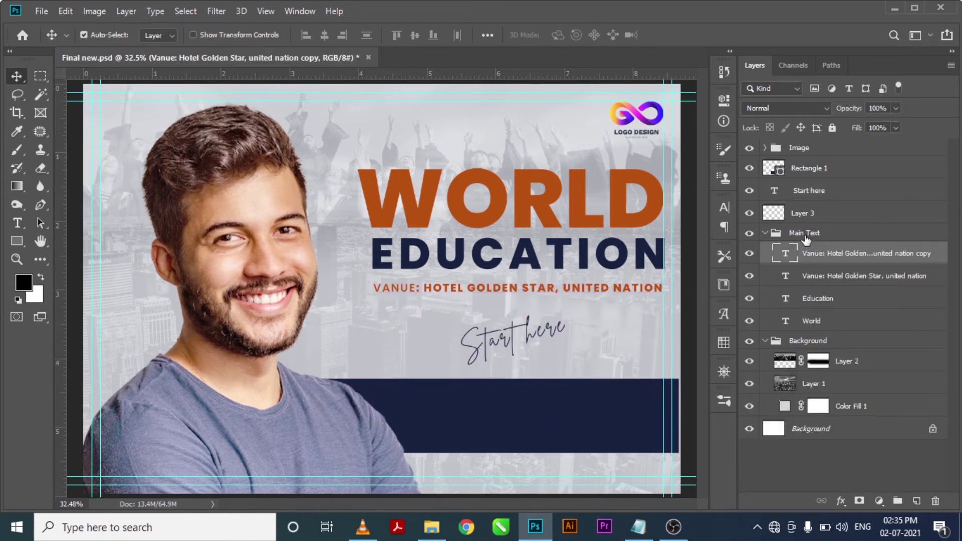
pyautogui.moveTo(810, 244); pyautogui.dragTo(807, 143)
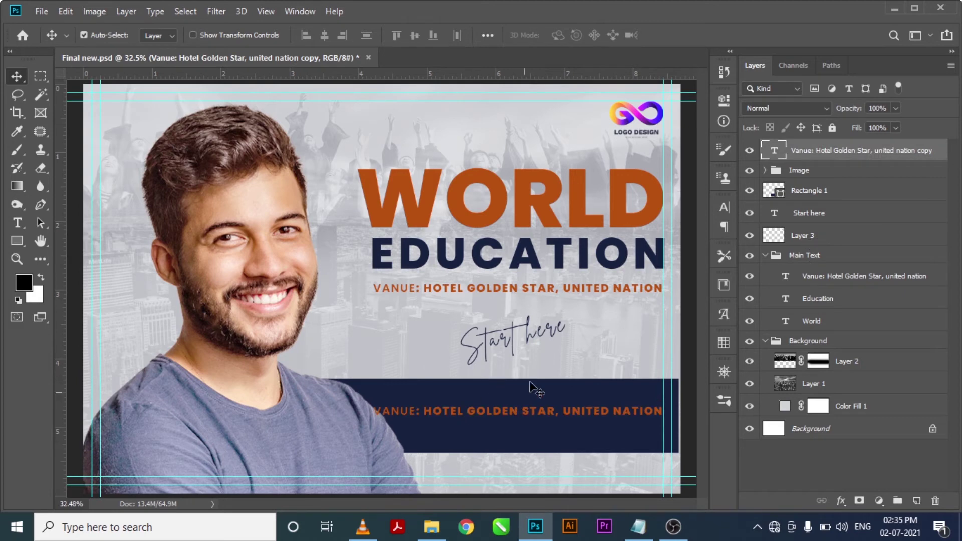
# - Recolor the duplicated venue line with the light grey c1c2c8 sampled from the background
pyautogui.click(725, 207)
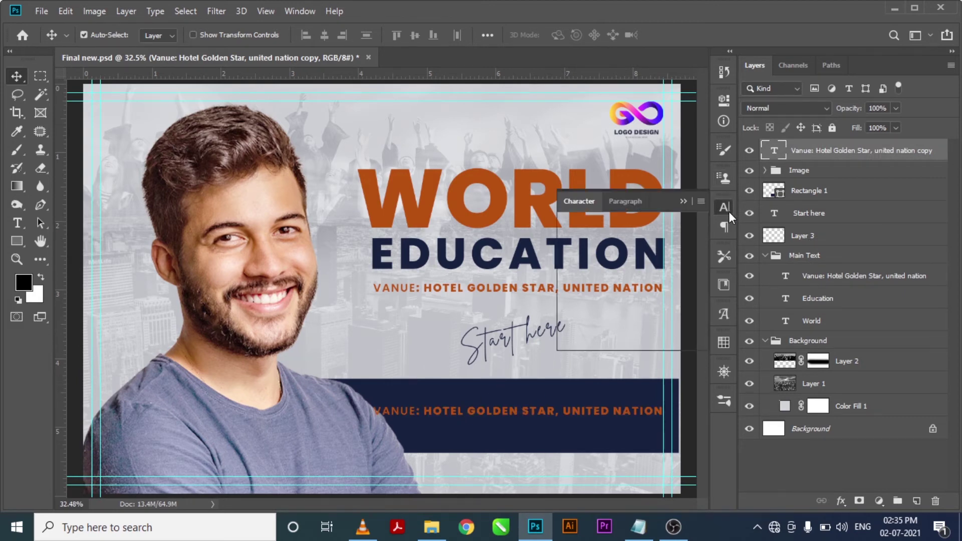
pyautogui.click(696, 289)
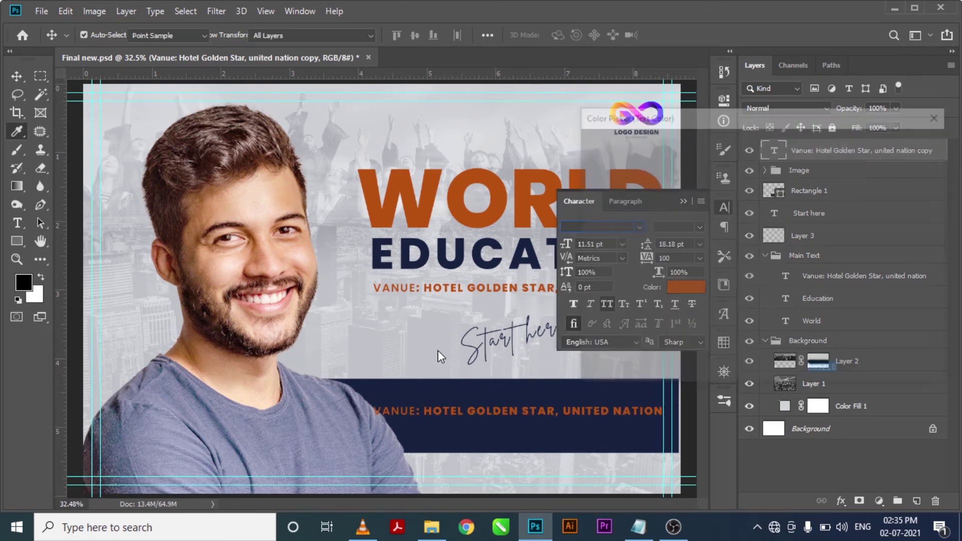
pyautogui.click(435, 348)
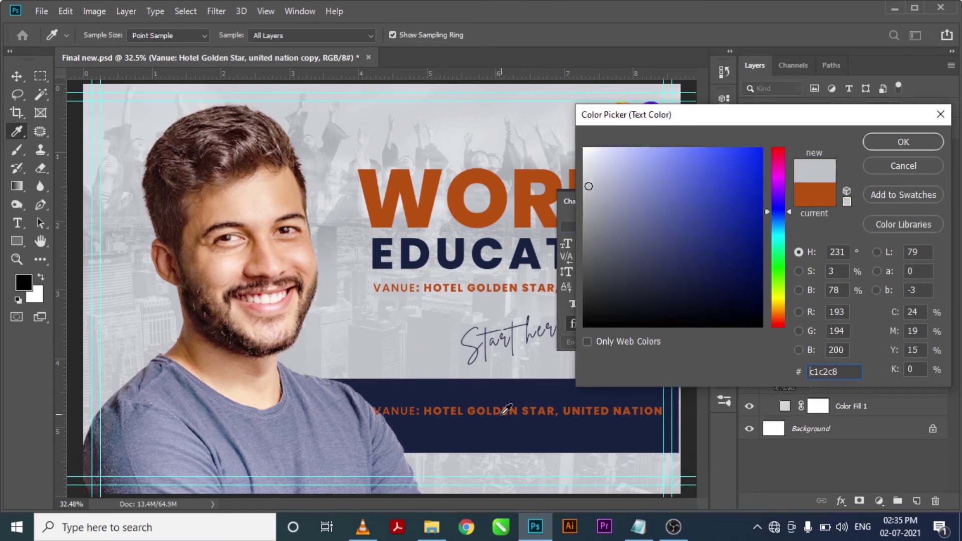
pyautogui.click(882, 140)
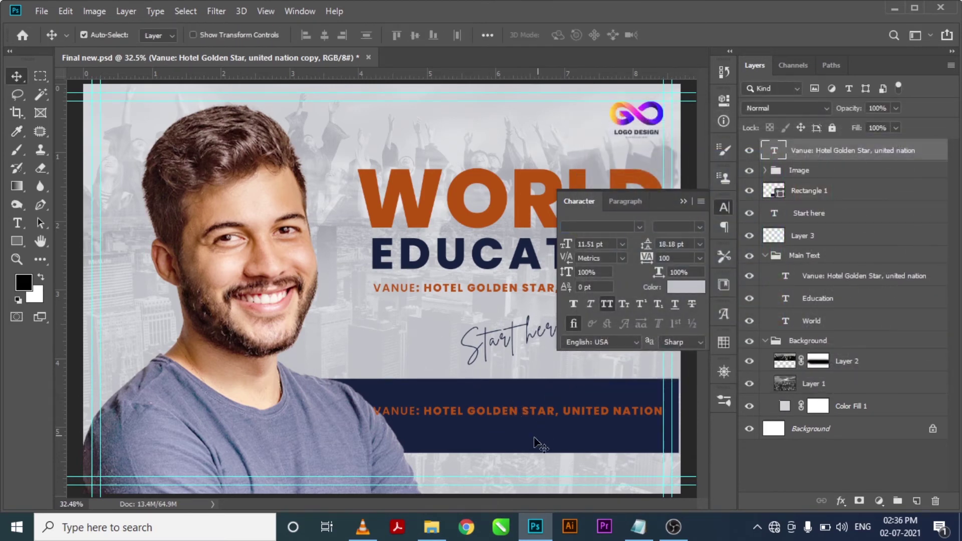
# - Replace the duplicated venue line's text with the copied list of six services
pyautogui.doubleClick(495, 427)
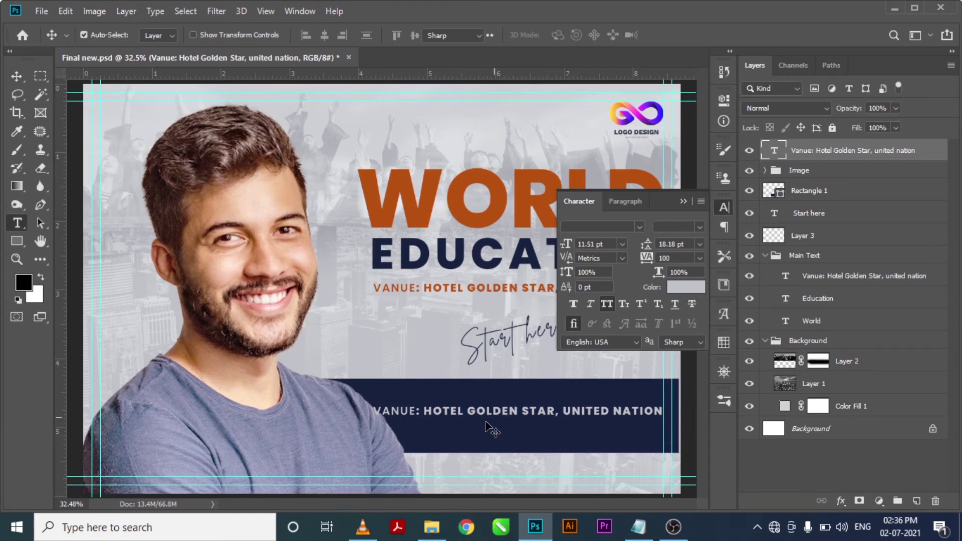
pyautogui.hotkey('ctrl', 'a')
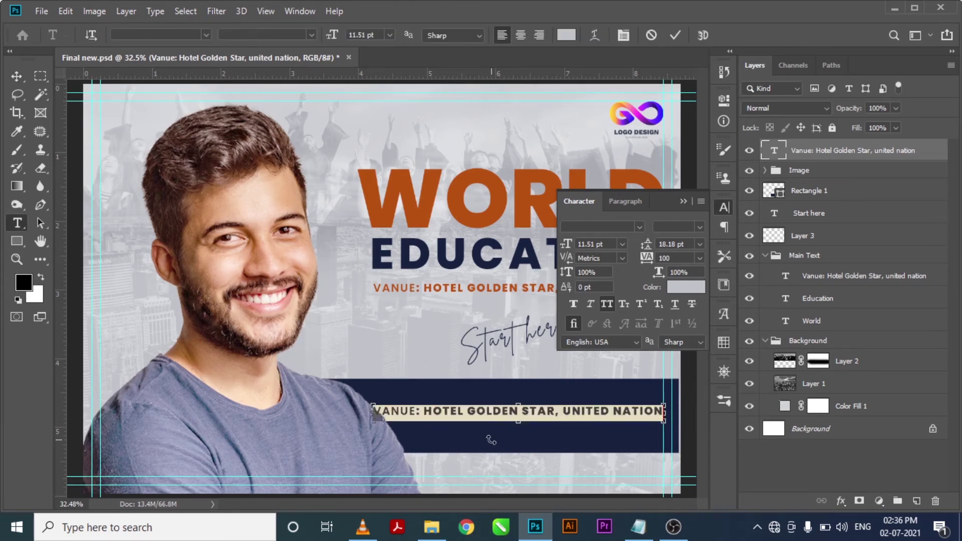
pyautogui.hotkey('ctrl', 'v')
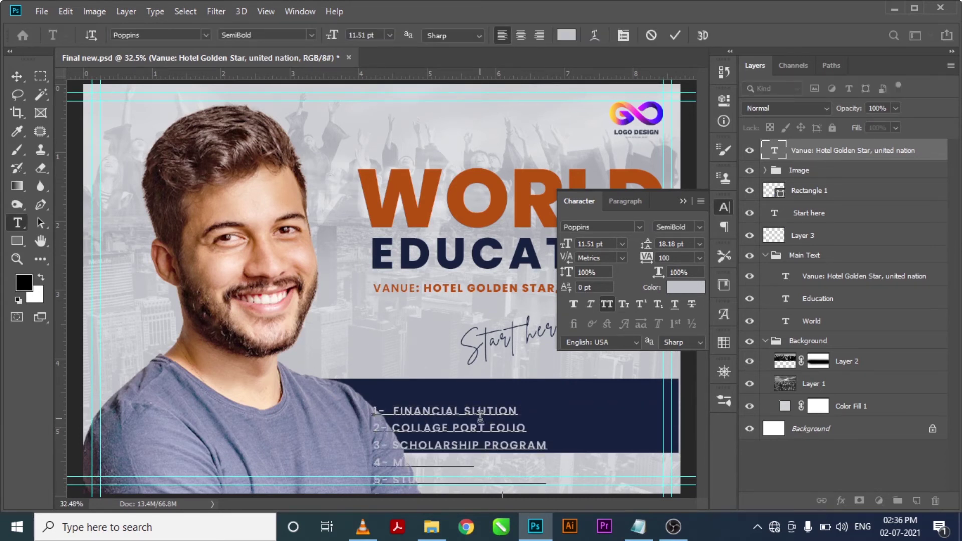
pyautogui.click(16, 76)
# - Move the services list up and right within the navy rectangle and set its font weight to Bold
pyautogui.moveTo(456, 417); pyautogui.dragTo(470, 396)
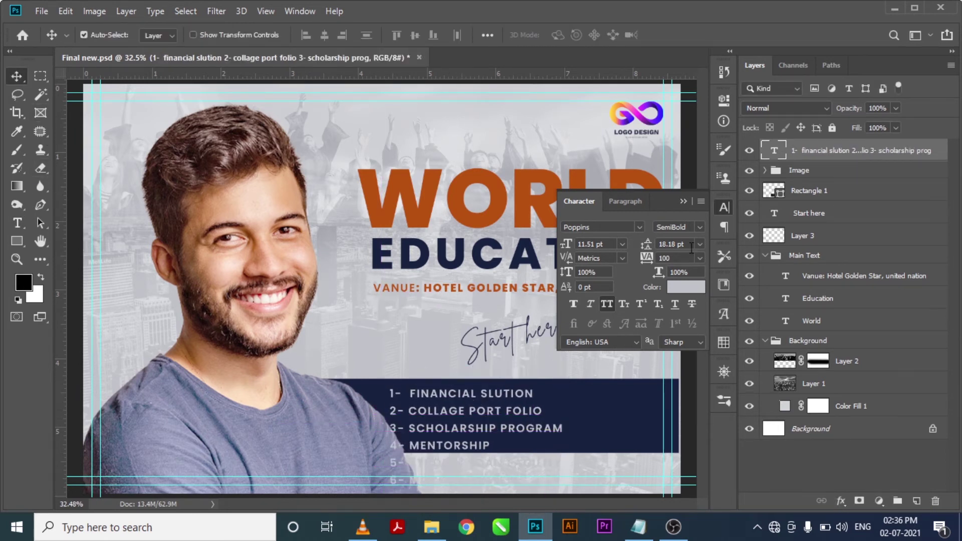
pyautogui.click(699, 228)
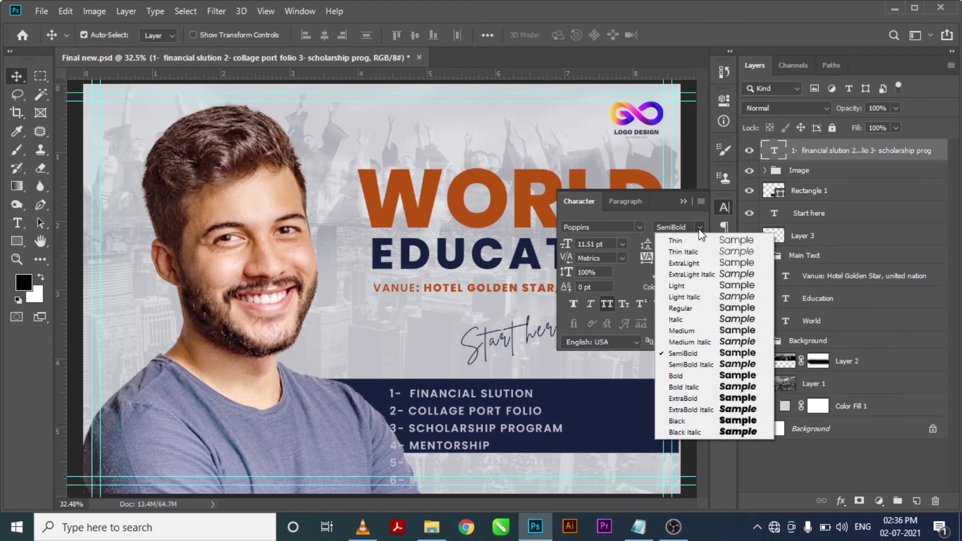
pyautogui.click(691, 375)
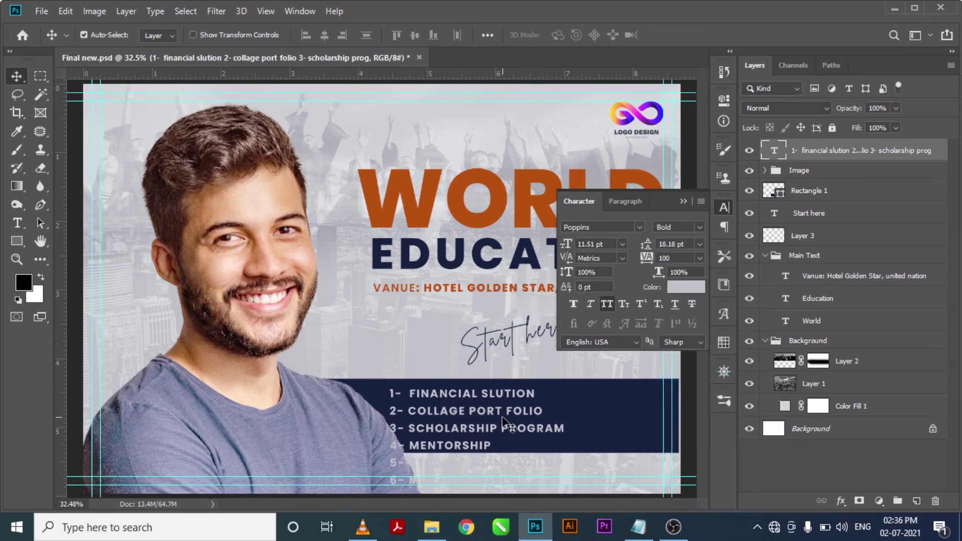
# - Rearrange the services list into two columns, pairing items 1 and 2, 3 and 4, and 5 and 6 with aligned spacing
pyautogui.press('t')
pyautogui.click(535, 393)
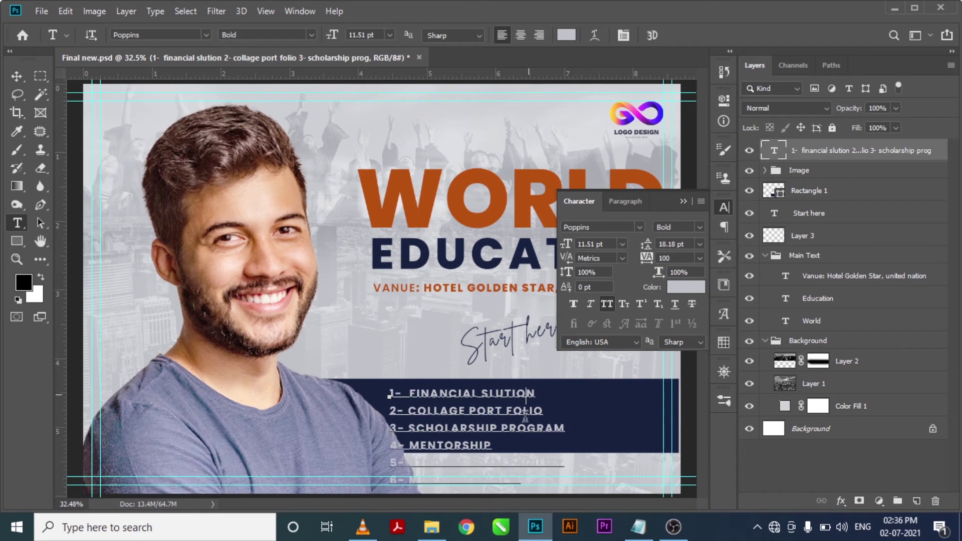
pyautogui.press('Delete')
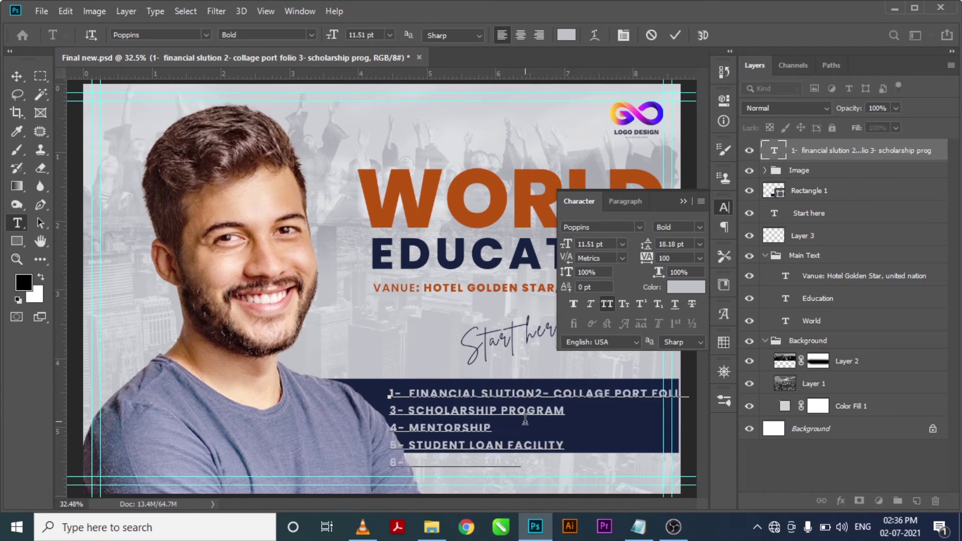
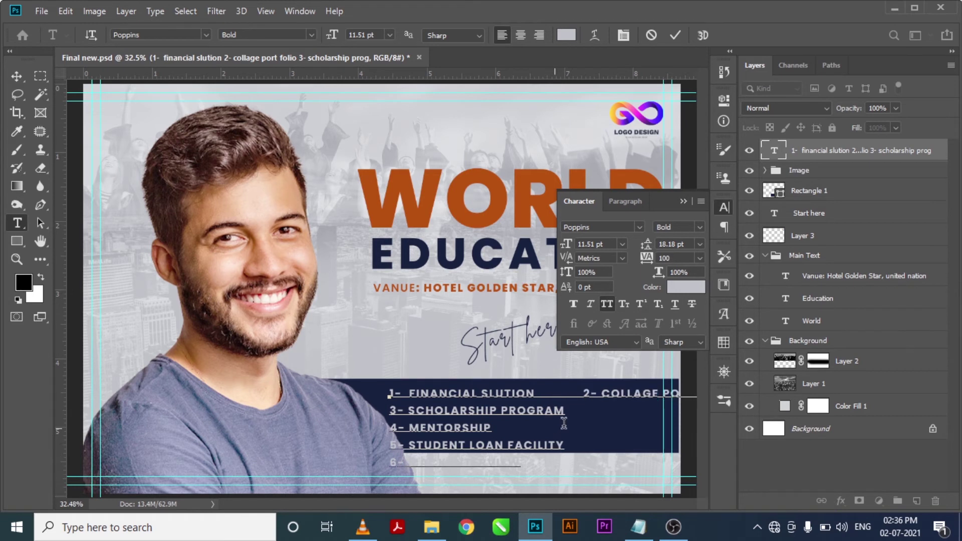
pyautogui.press('Delete')
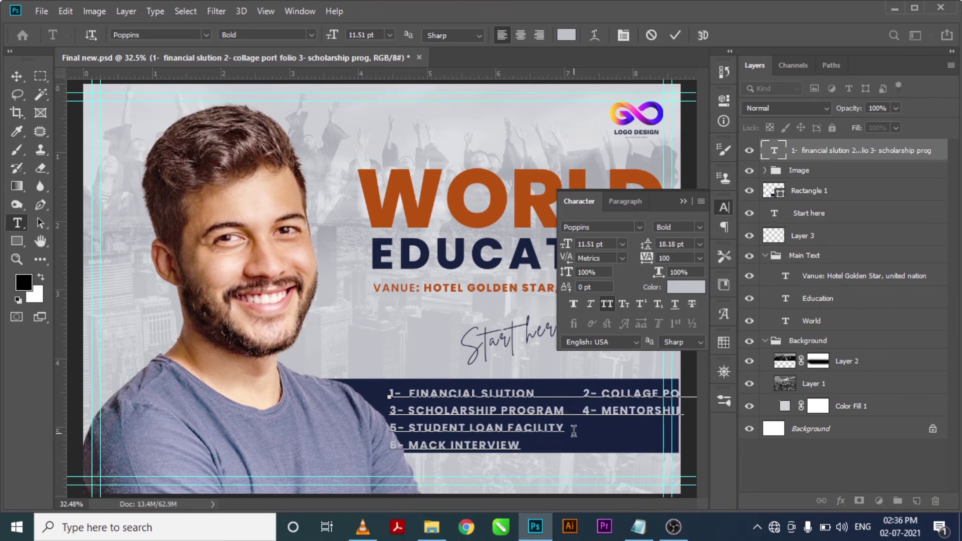
pyautogui.press('Delete')
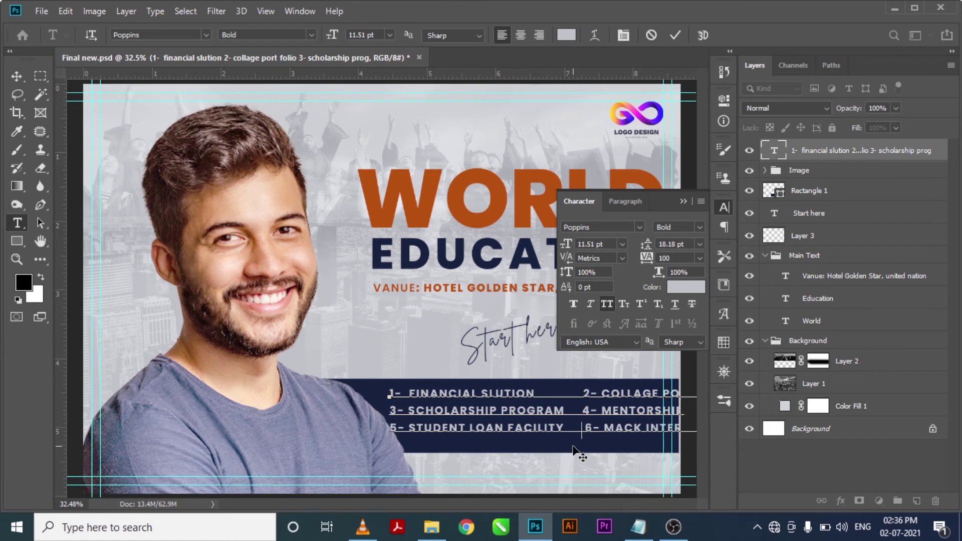
pyautogui.press('Delete')
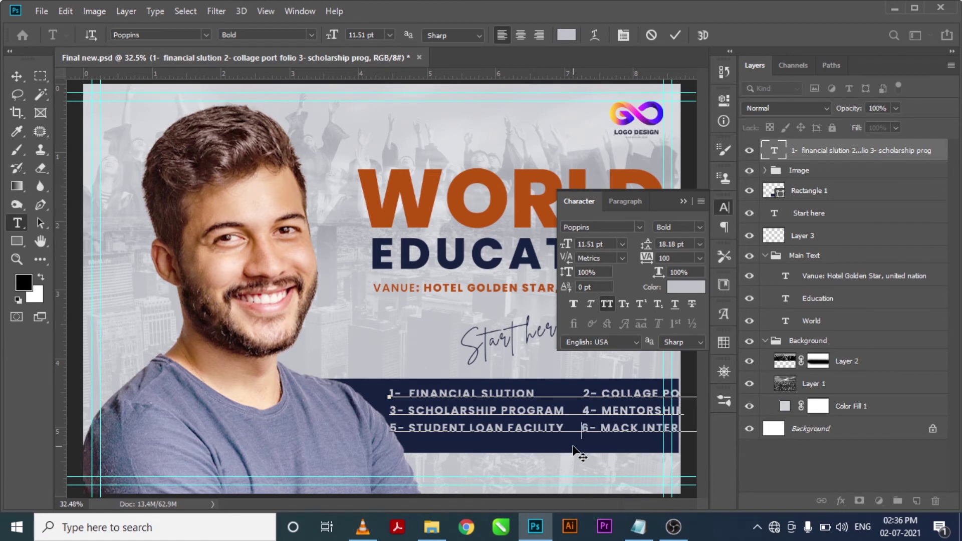
pyautogui.click(684, 202)
pyautogui.click(18, 77)
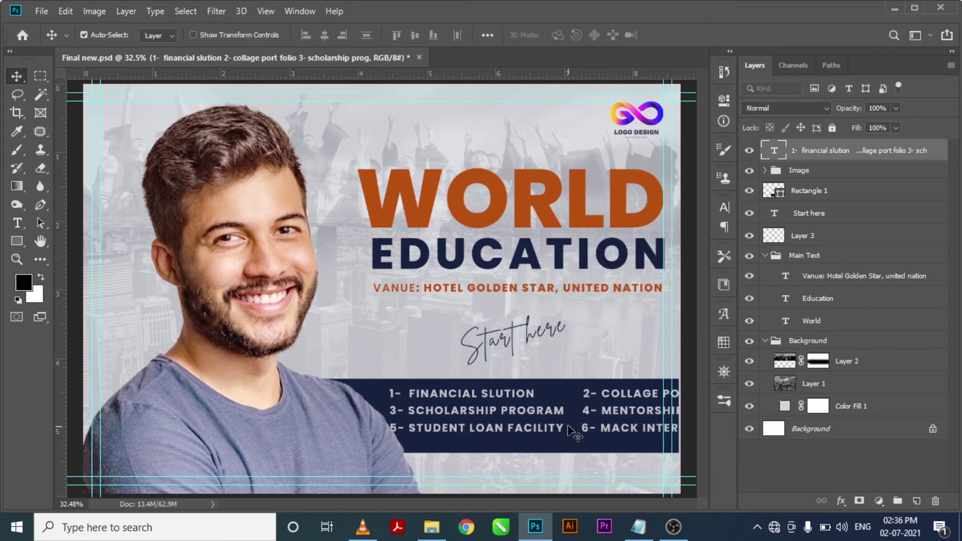
# - Scale the services list down proportionally until its right edge meets the inner right margin guide
pyautogui.hotkey('ctrl', 't')
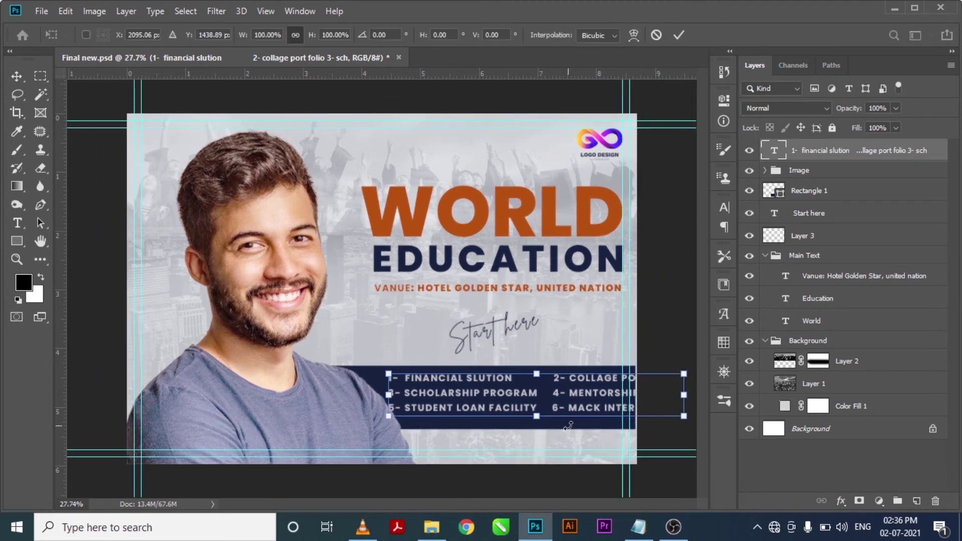
pyautogui.moveTo(686, 395); pyautogui.dragTo(624, 401)
pyautogui.press('Return')
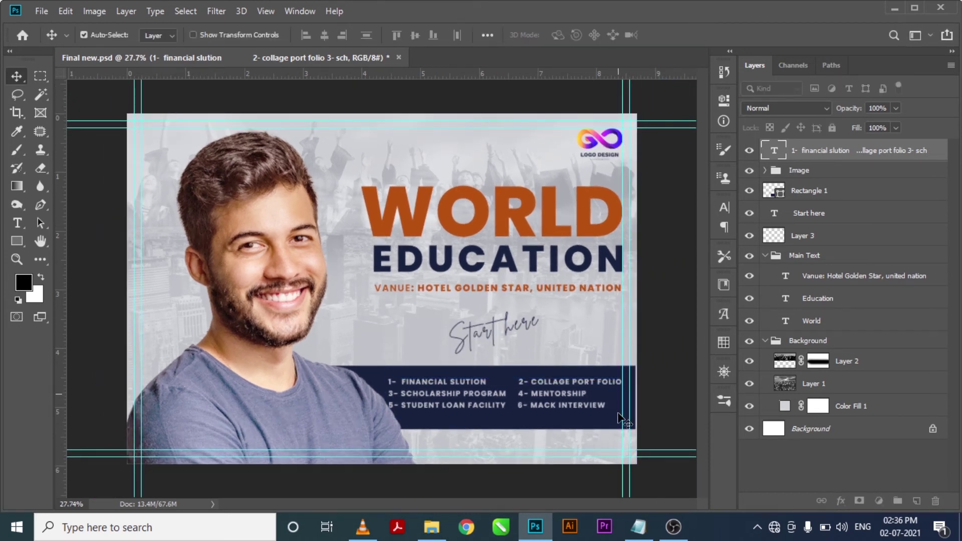
pyautogui.click(725, 177)
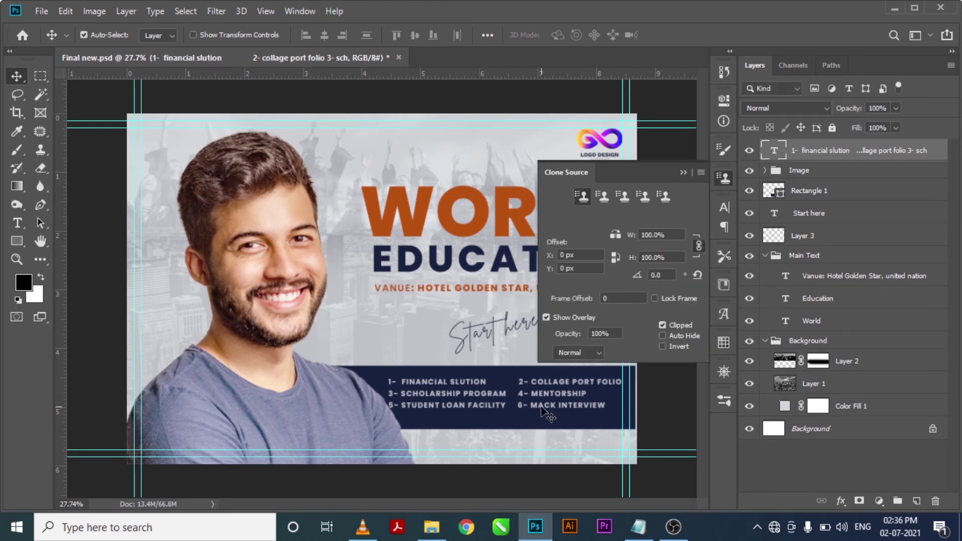
# - Set the line spacing of the services list to 16 pt
pyautogui.doubleClick(769, 157)
pyautogui.click(726, 101)
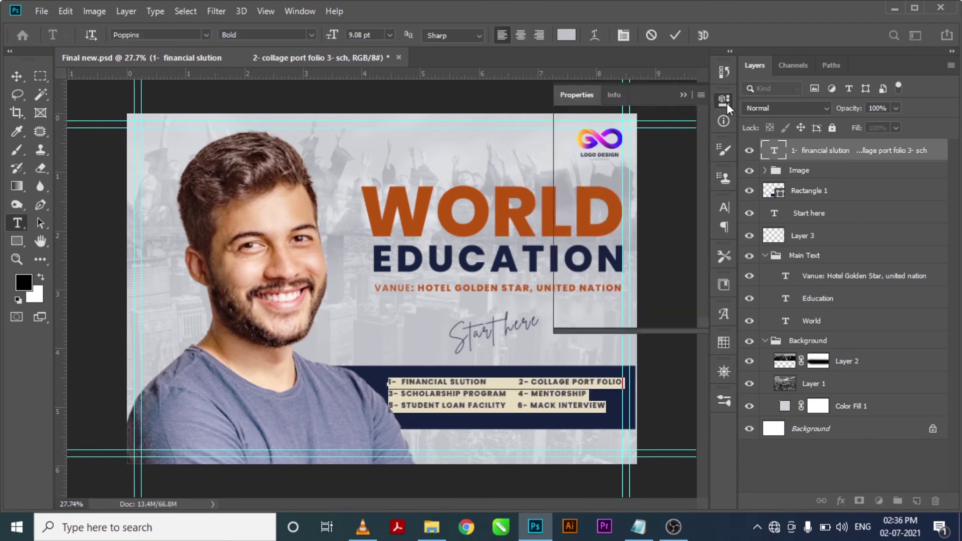
pyautogui.click(613, 256)
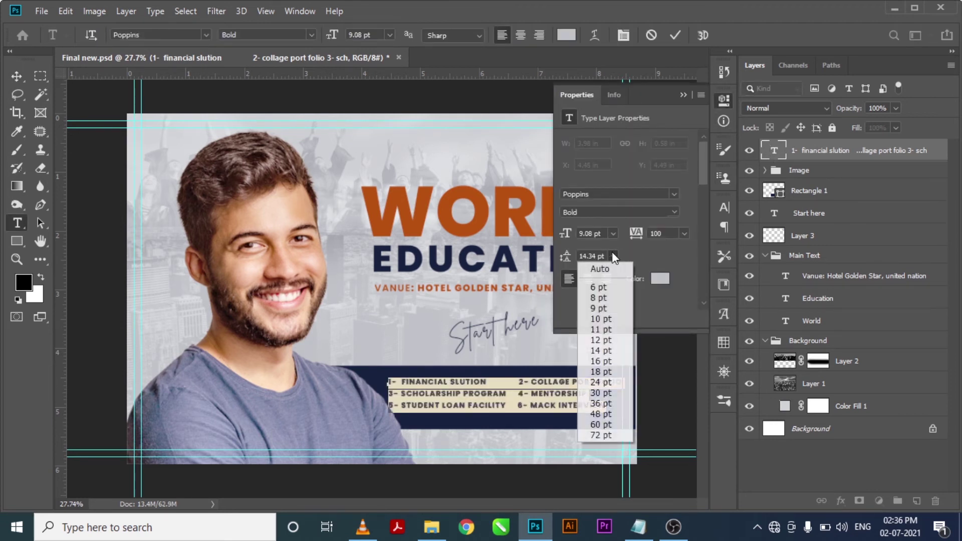
pyautogui.click(612, 361)
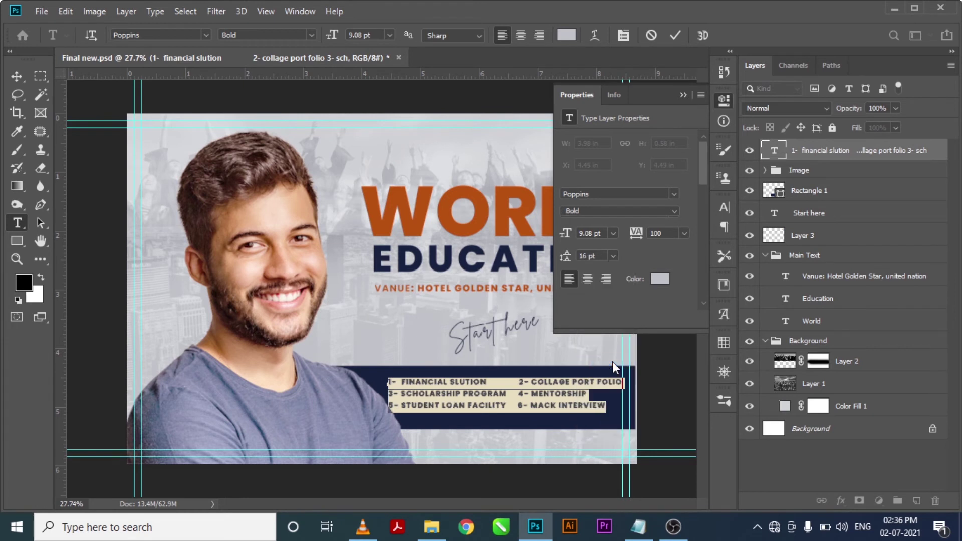
pyautogui.hotkey('ctrl', 'Return')
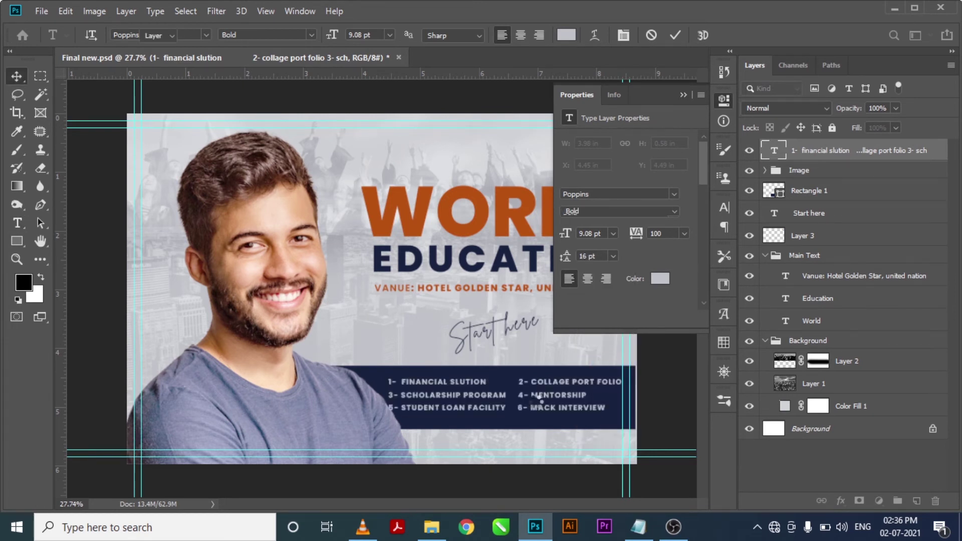
pyautogui.press('v')
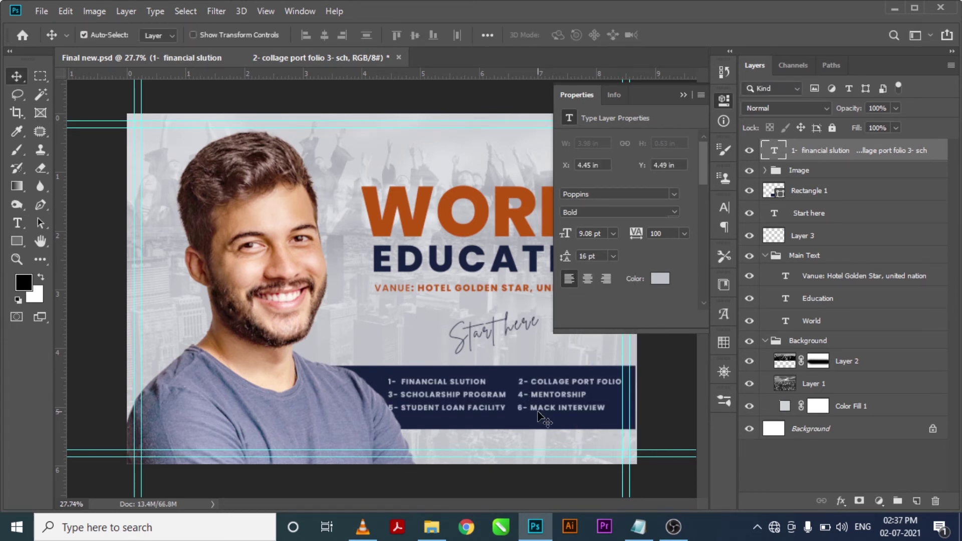
# - Scale the services list down to 95.18%, keeping its right edge on the inner margin guide, and set its leading to 18 pt
pyautogui.hotkey('ctrl', 't')
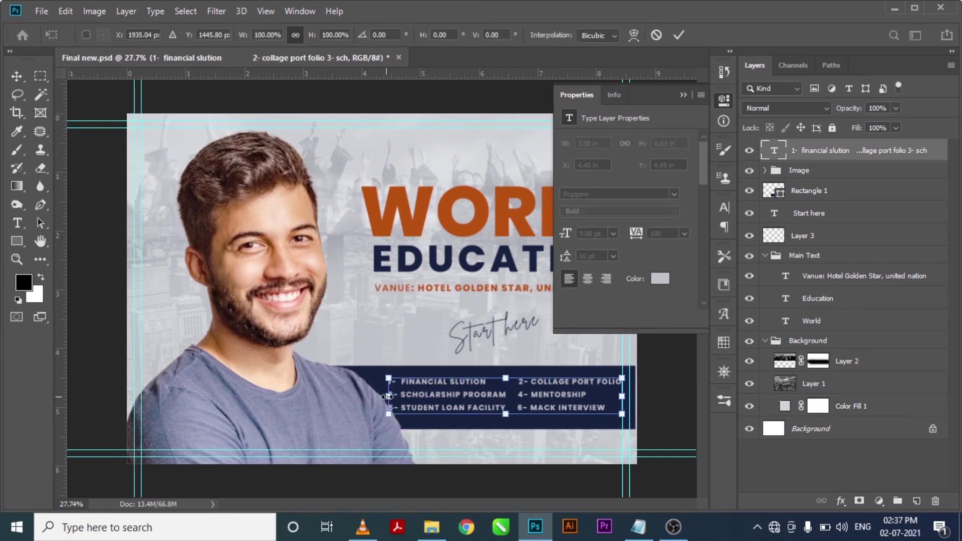
pyautogui.moveTo(389, 397); pyautogui.dragTo(397, 399)
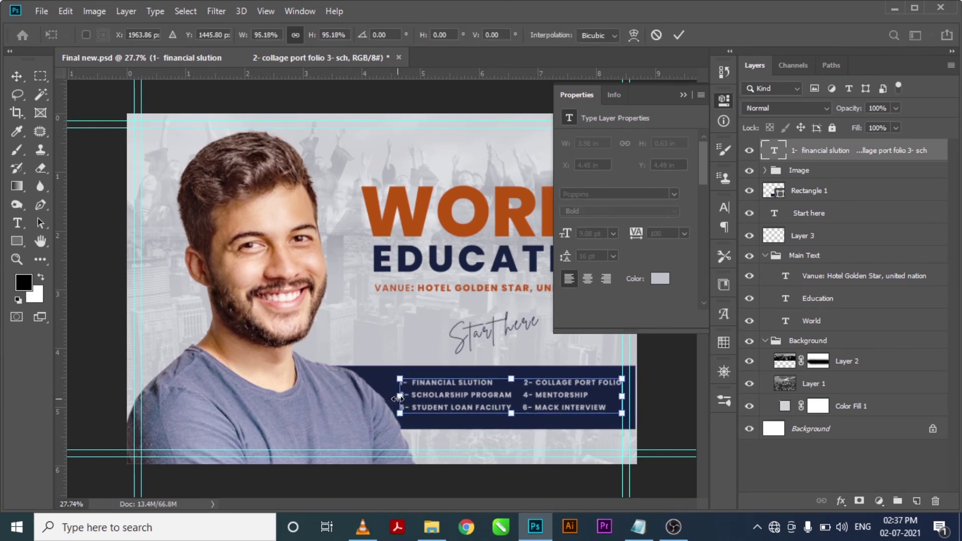
pyautogui.press('Return')
pyautogui.click(614, 256)
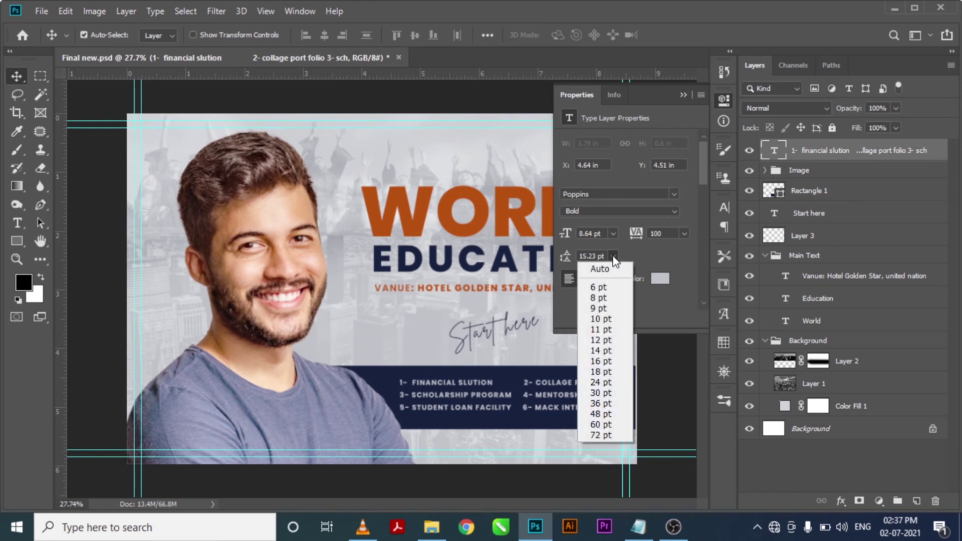
pyautogui.click(601, 371)
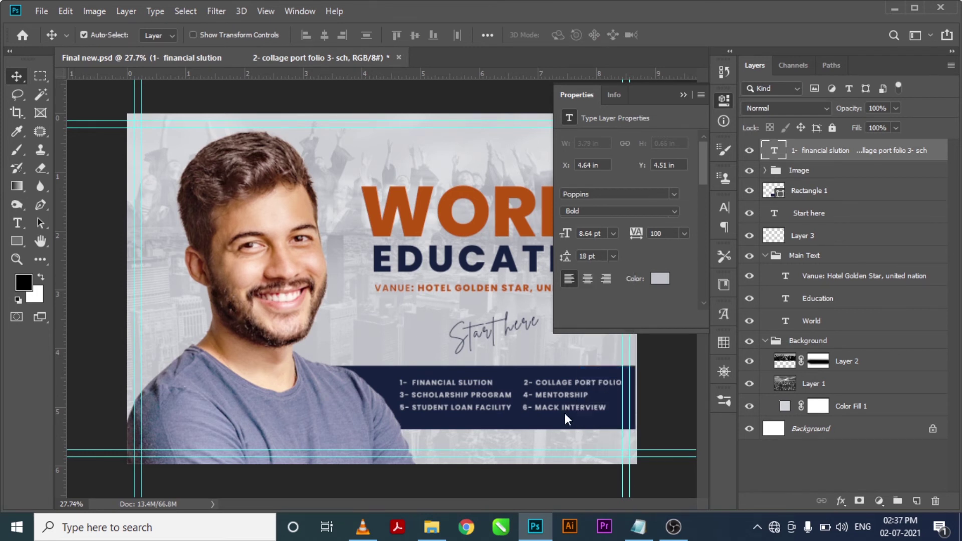
# - Center the services list vertically within the navy rectangle and clear the selection
pyautogui.keyDown('ctrl'); pyautogui.click(772, 194); pyautogui.keyUp('ctrl')
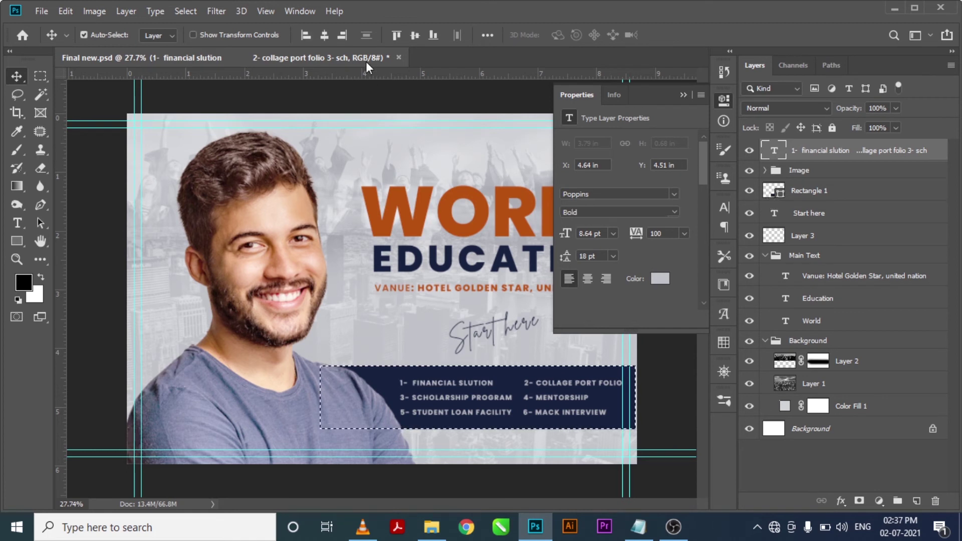
pyautogui.click(414, 35)
pyautogui.click(664, 96)
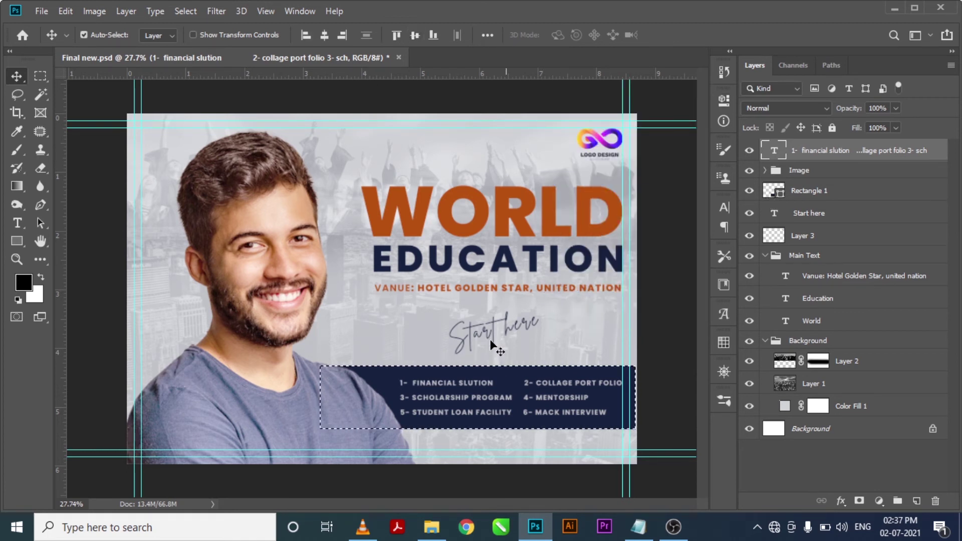
pyautogui.hotkey('ctrl', 'd')
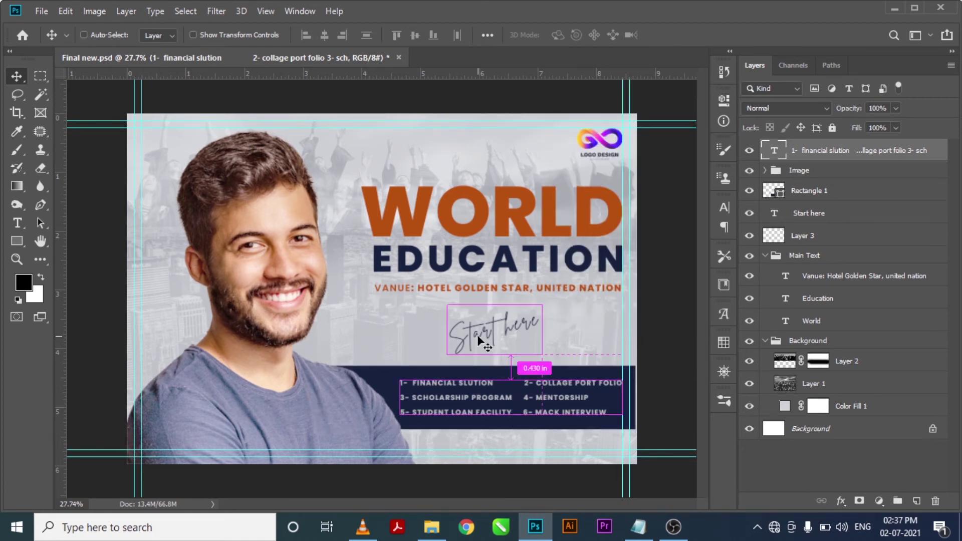
pyautogui.hotkey('ctrl', '0')
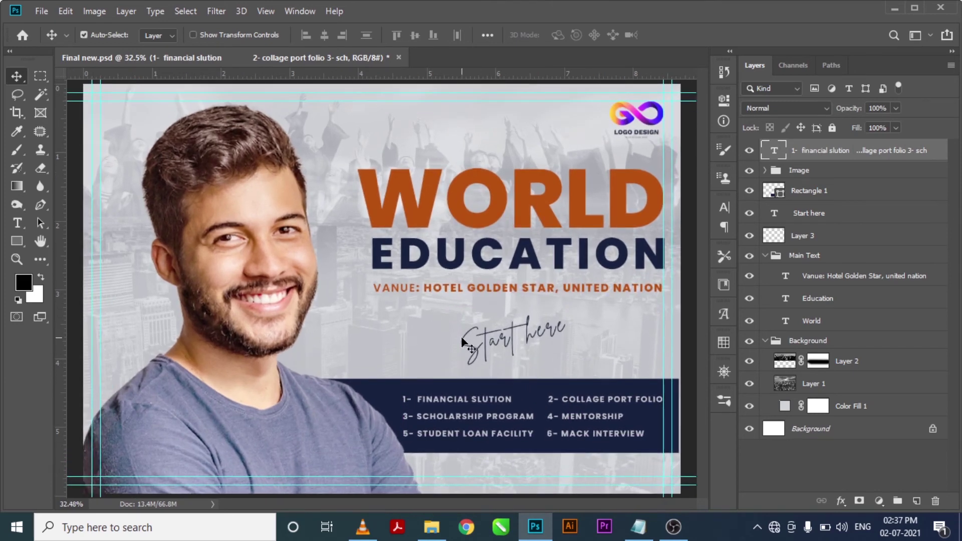
# - Open the Youtube Logo image from the Downloads folder
pyautogui.click(41, 12)
pyautogui.click(62, 67)
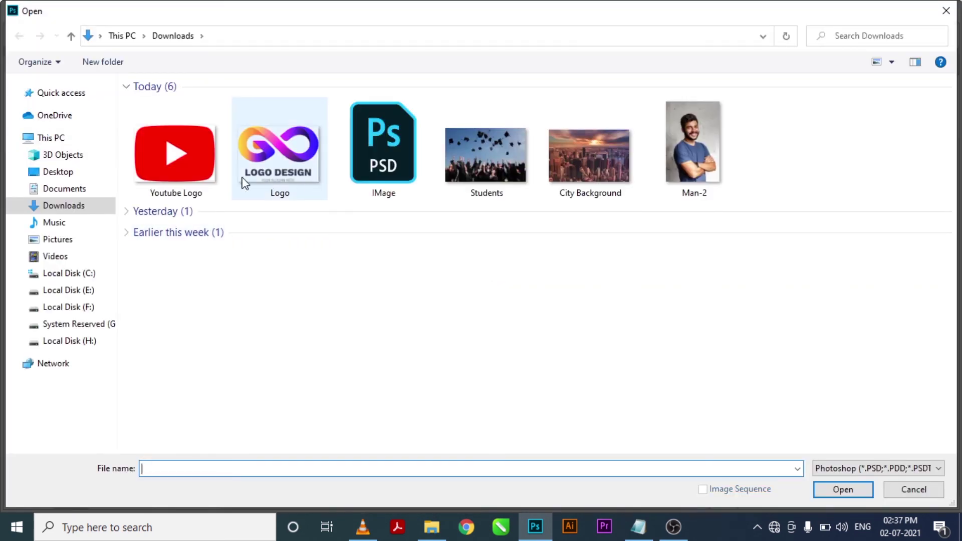
pyautogui.click(192, 168)
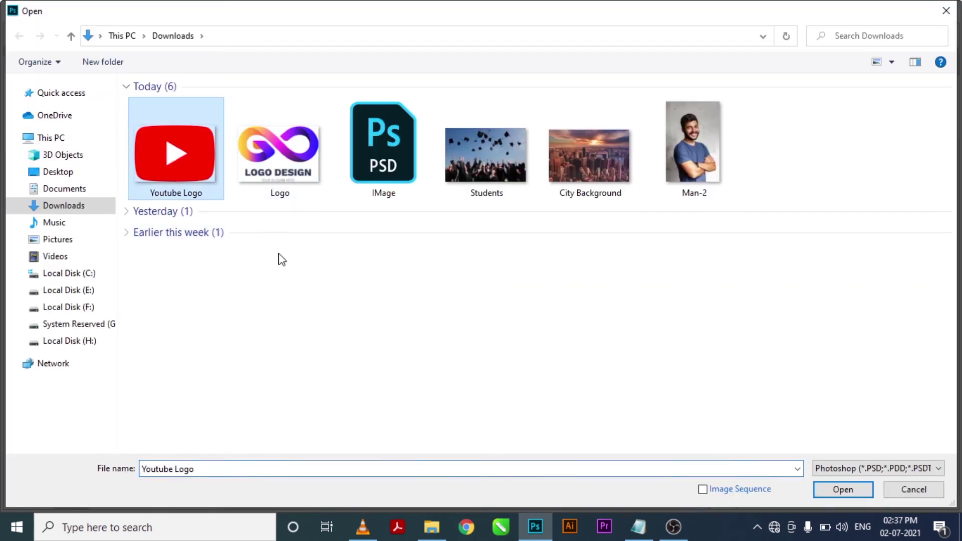
pyautogui.click(850, 489)
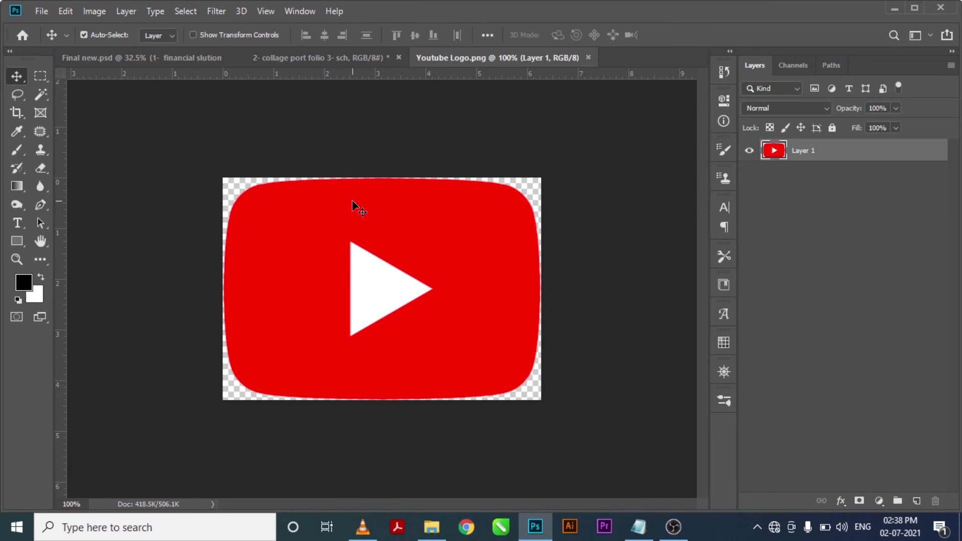
# - Copy the YouTube logo into Final new.psd above the World headline and close the Youtube Logo.png file
pyautogui.moveTo(352, 201); pyautogui.dragTo(304, 173)
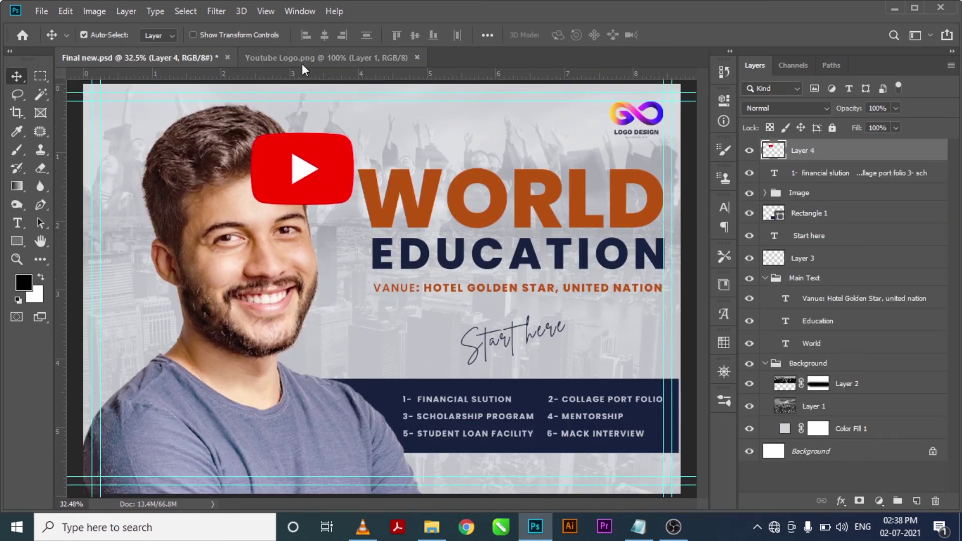
pyautogui.click(301, 60)
pyautogui.hotkey('ctrl', 'w')
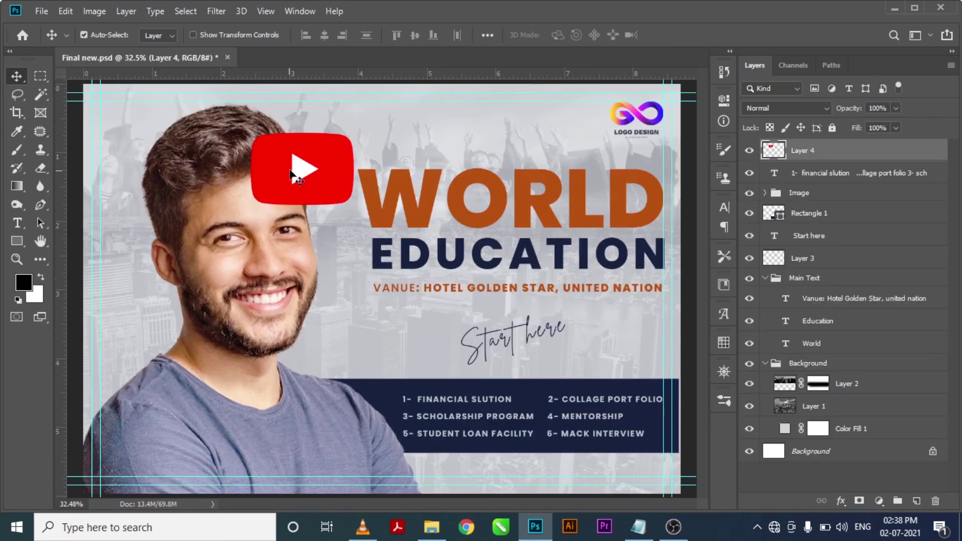
pyautogui.moveTo(317, 168); pyautogui.dragTo(357, 124)
# - Copy the line "start follow on youtube" from the Education Information note in Notepad and return to Photoshop
pyautogui.click(638, 526)
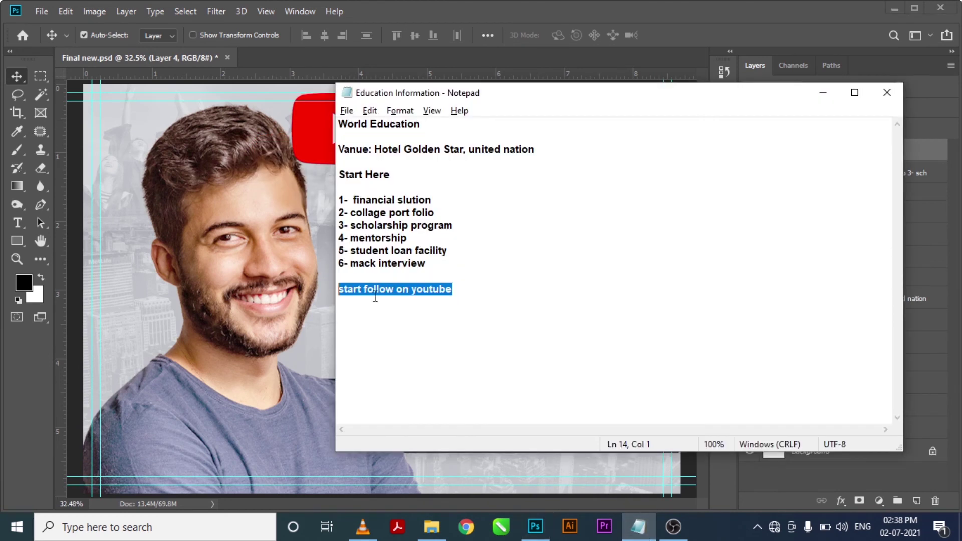
pyautogui.click(315, 189)
pyautogui.press('t')
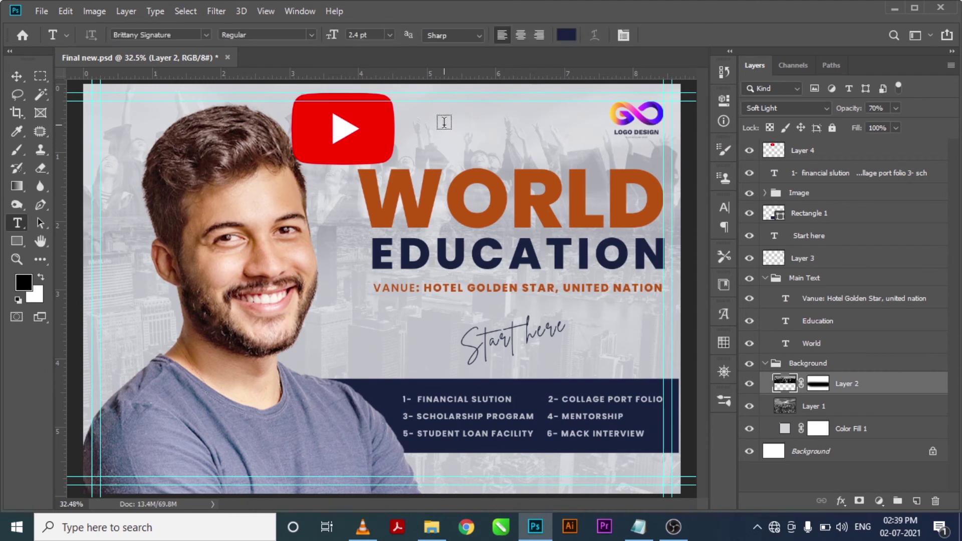
# - Duplicate the venue line above the World headline and bring the copy to the front of the layer stack
pyautogui.click(16, 77)
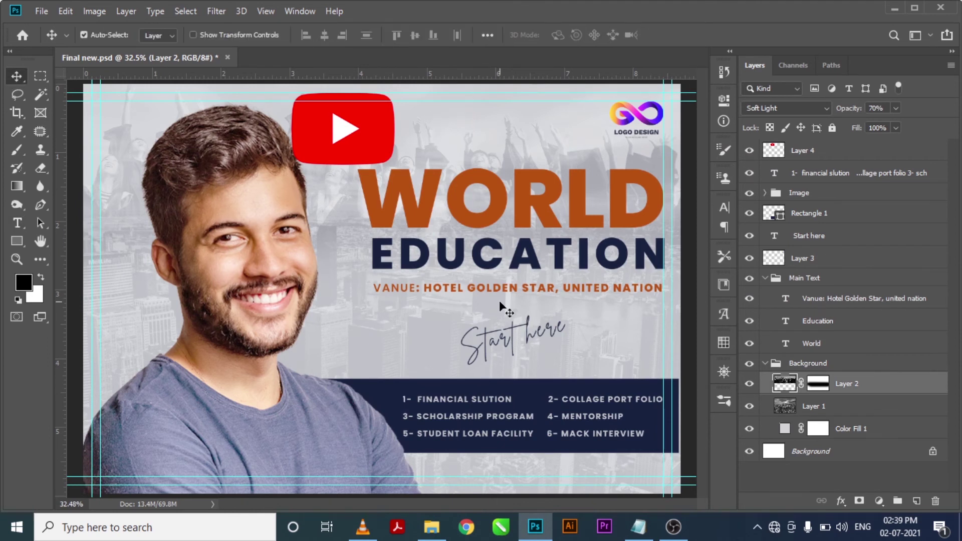
pyautogui.moveTo(525, 289); pyautogui.dragTo(474, 126)
pyautogui.hotkey('ctrl', 'shift', ']')
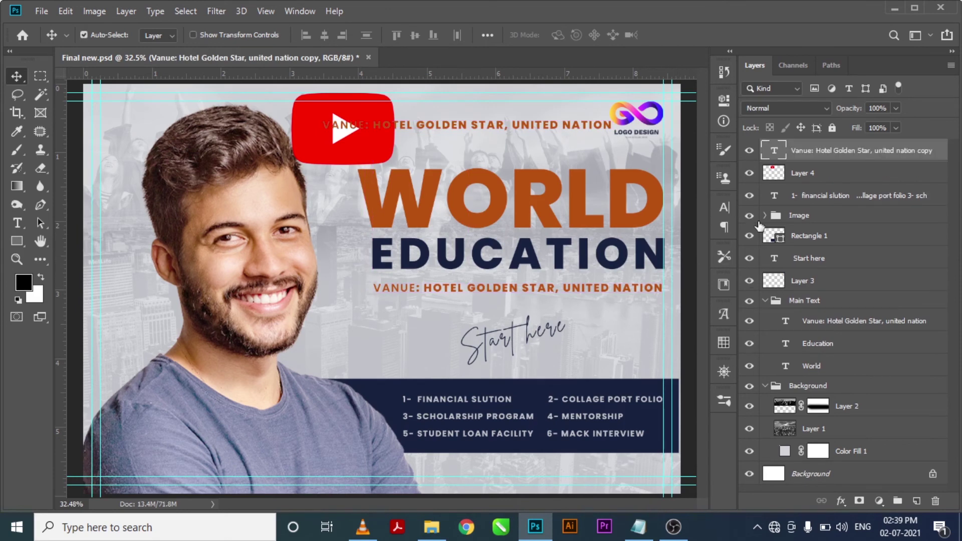
# - Replace the duplicated venue line's text with "start follow on youtube" and move it between the YouTube logo and the brand logo
pyautogui.press('t')
pyautogui.tripleClick(435, 123)
pyautogui.click(435, 124)
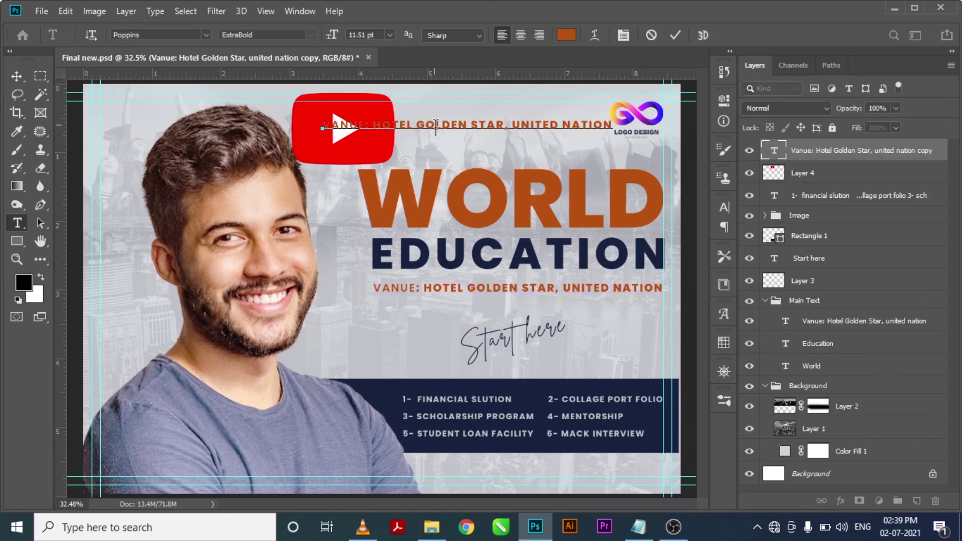
pyautogui.moveTo(435, 124); pyautogui.dragTo(283, 135)
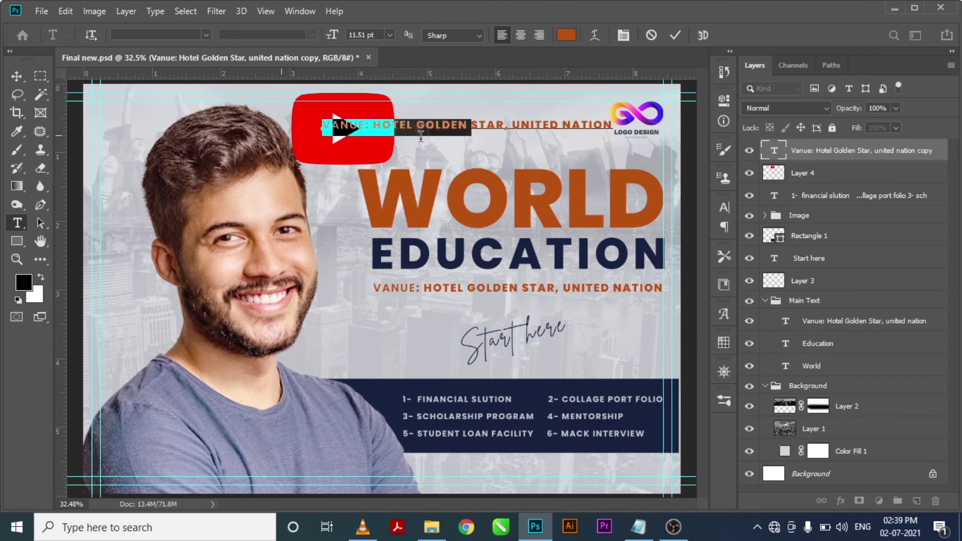
pyautogui.press('BackSpace')
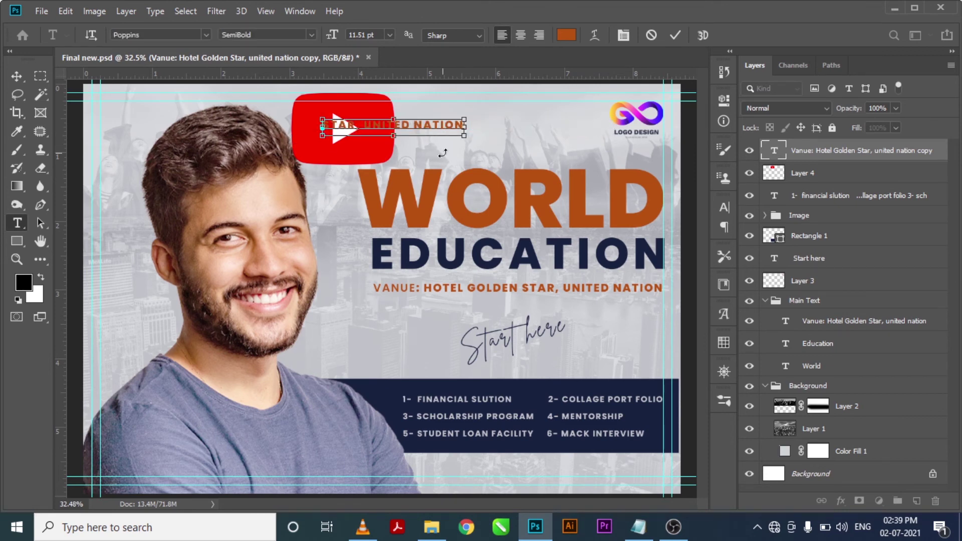
pyautogui.hotkey('ctrl', 'a')
pyautogui.write('start follow on youtube')
pyautogui.click(17, 76)
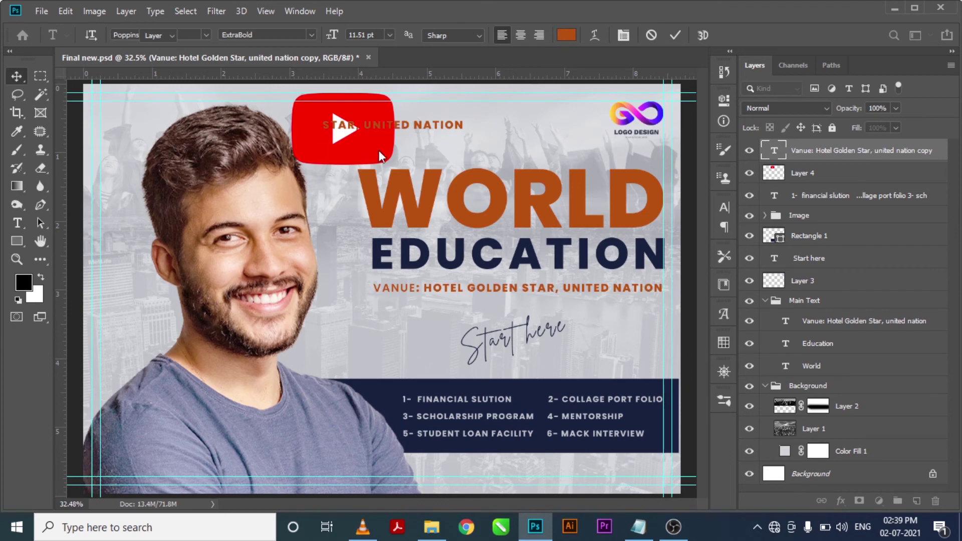
pyautogui.moveTo(430, 122); pyautogui.dragTo(509, 117)
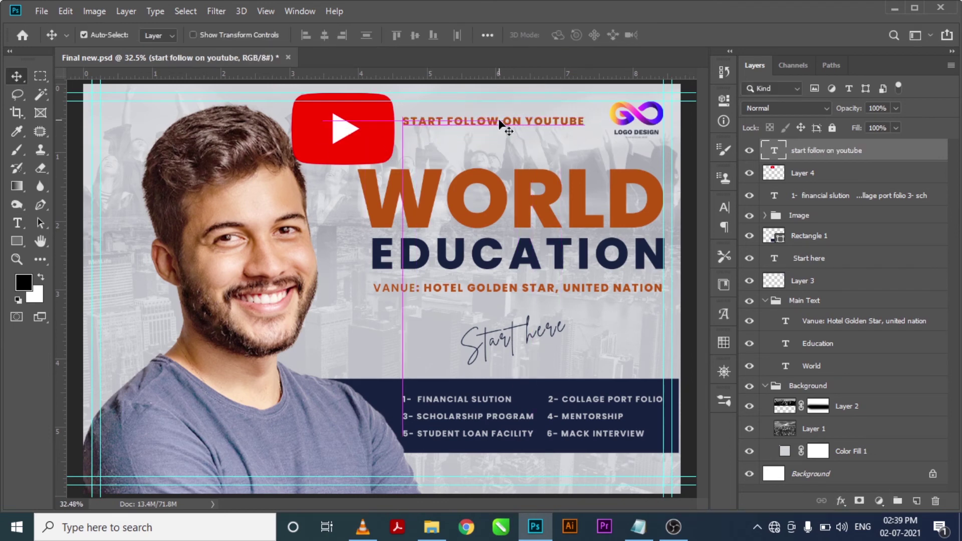
# - Recolor the "start follow on youtube" line to navy 162240, sampled from the services band
pyautogui.click(725, 99)
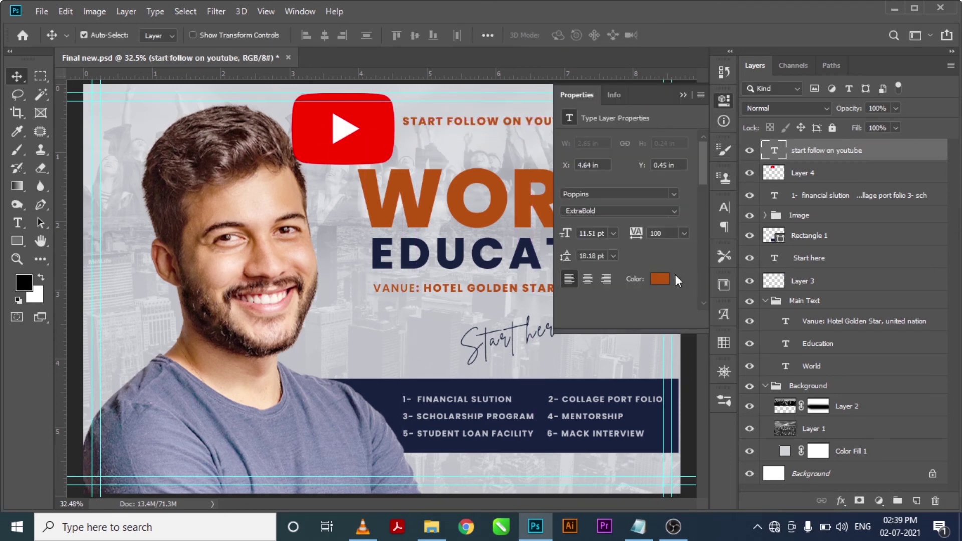
pyautogui.click(658, 277)
pyautogui.click(390, 388)
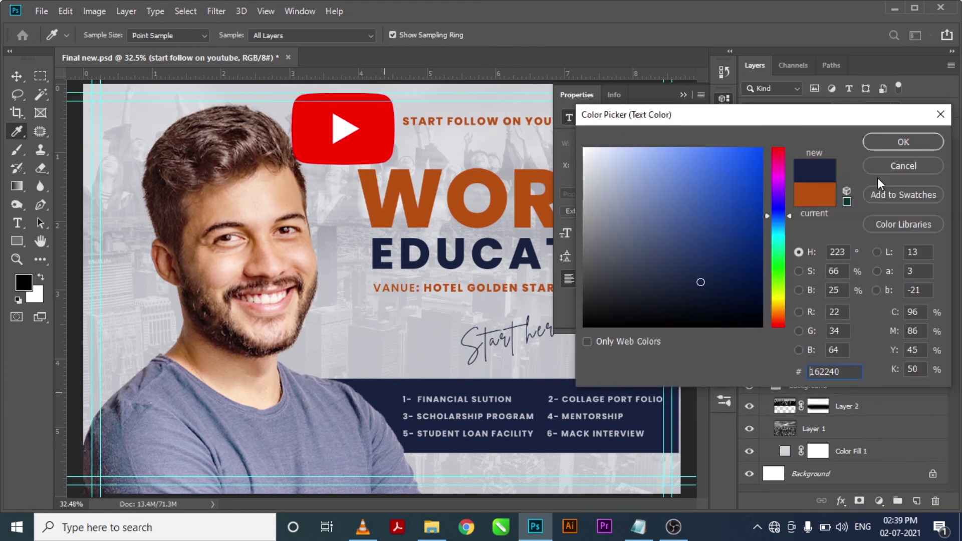
pyautogui.click(904, 142)
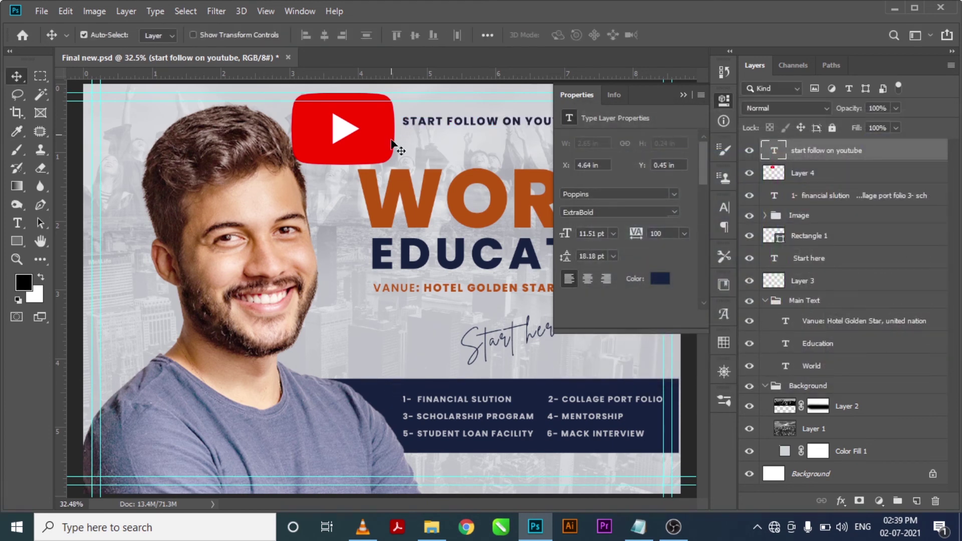
# - Align the "start follow on youtube" line to the YouTube logo's vertical center and left edge, and clear the selection
pyautogui.keyDown('ctrl'); pyautogui.click(777, 176); pyautogui.keyUp('ctrl')
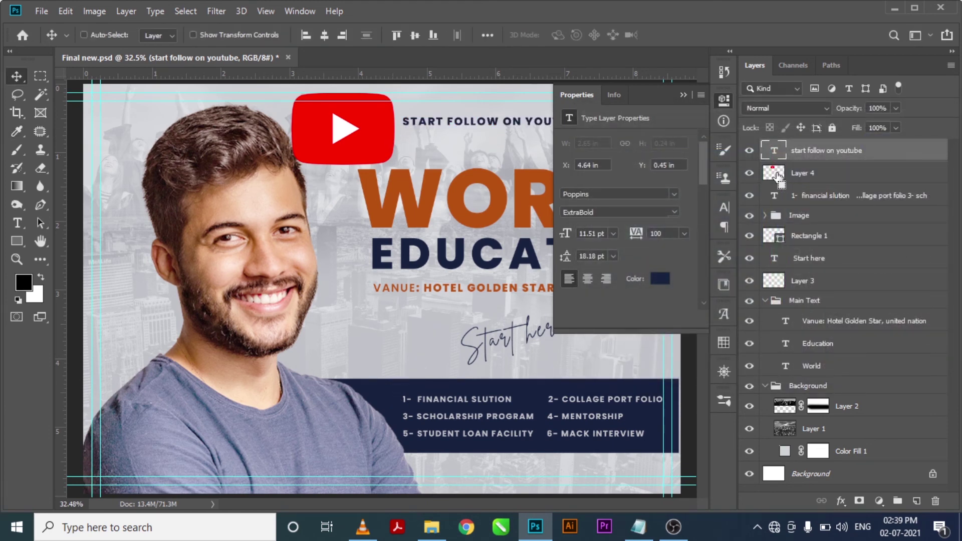
pyautogui.click(412, 36)
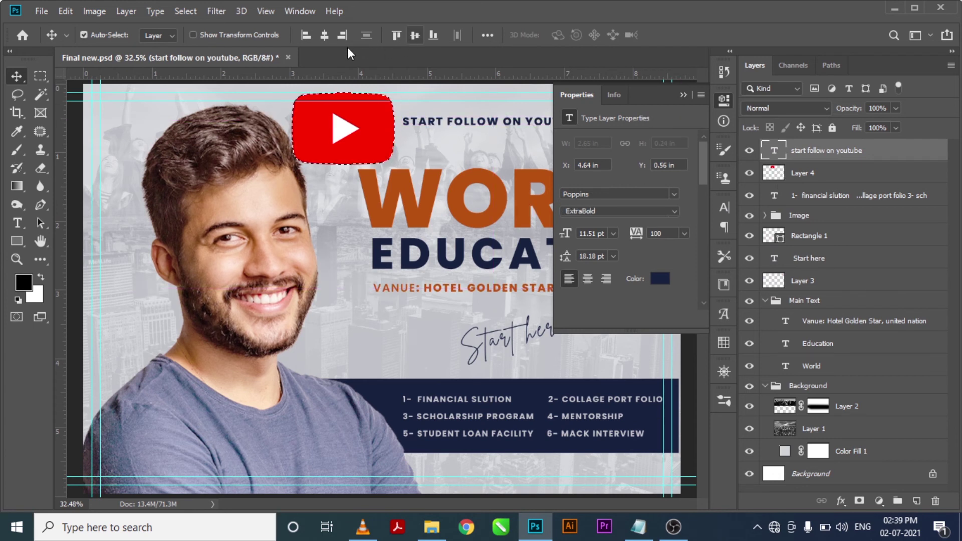
pyautogui.click(684, 95)
pyautogui.hotkey('ctrl', 'd')
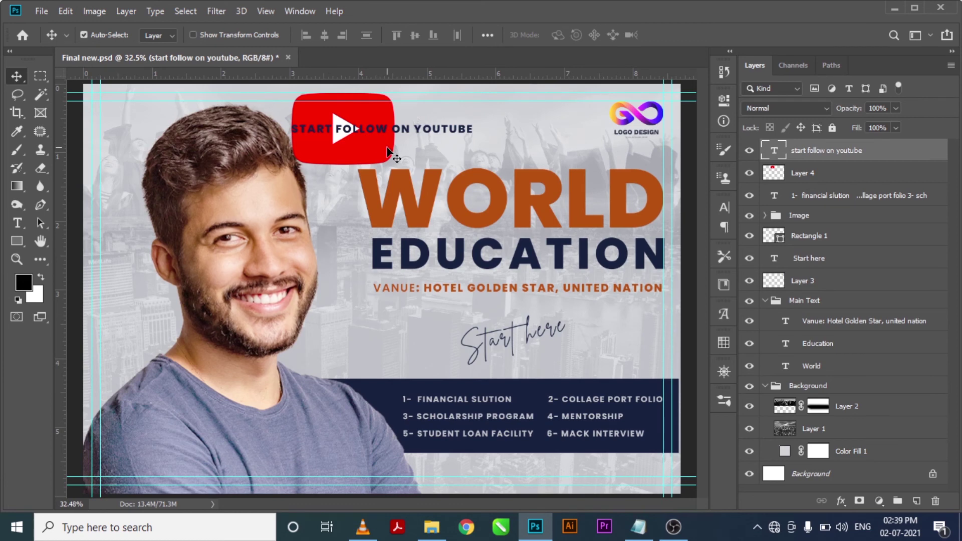
# - Scale the YouTube logo down to a small icon near the start of the "start follow on youtube" line
pyautogui.click(385, 148)
pyautogui.hotkey('ctrl', 't')
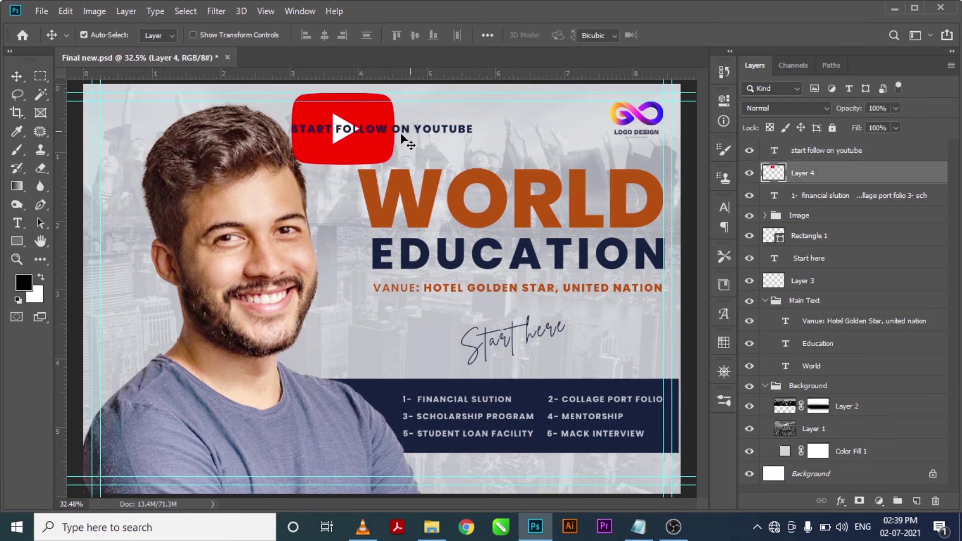
pyautogui.moveTo(401, 132); pyautogui.dragTo(309, 153)
pyautogui.press('Return')
pyautogui.press('z')
pyautogui.moveTo(252, 107); pyautogui.dragTo(343, 150)
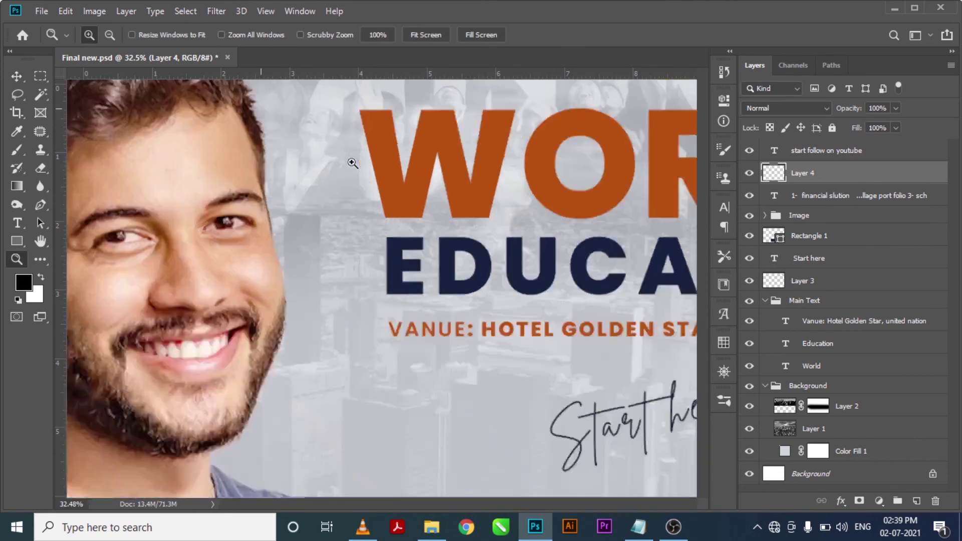
# - Place the YouTube icon just before the "start follow on youtube" text and group the two layers
pyautogui.press('v')
pyautogui.moveTo(445, 255); pyautogui.dragTo(291, 254)
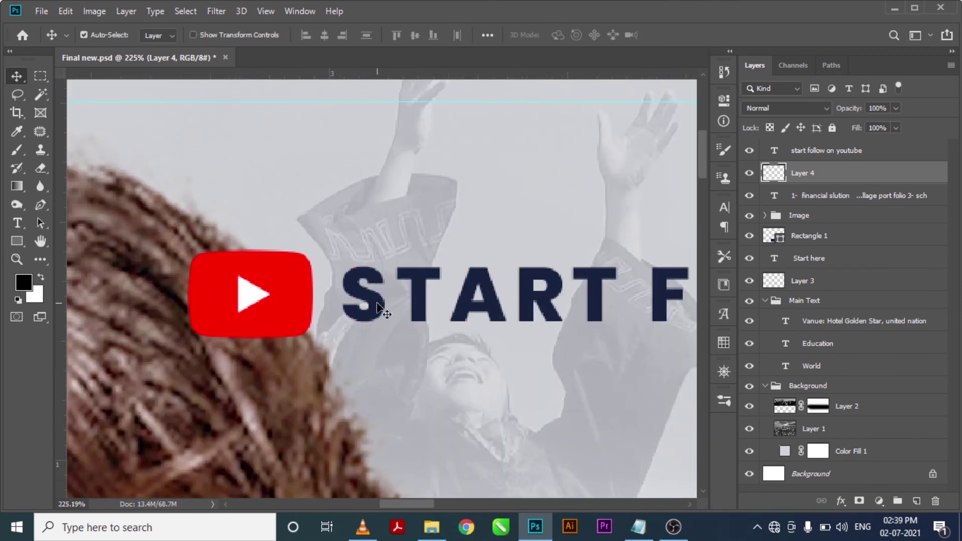
pyautogui.keyDown('shift'); pyautogui.click(376, 303); pyautogui.keyUp('shift')
pyautogui.hotkey('ctrl', 'g')
pyautogui.hotkey('ctrl', '0')
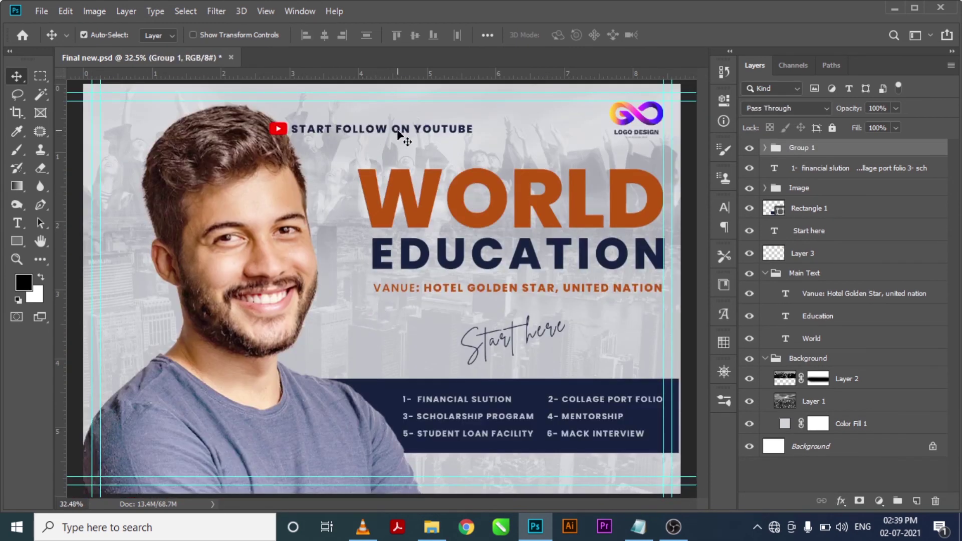
# - Move the grouped YouTube line below the navy services band, into the corner of the inner right and bottom margin guides
pyautogui.moveTo(405, 132); pyautogui.dragTo(596, 474)
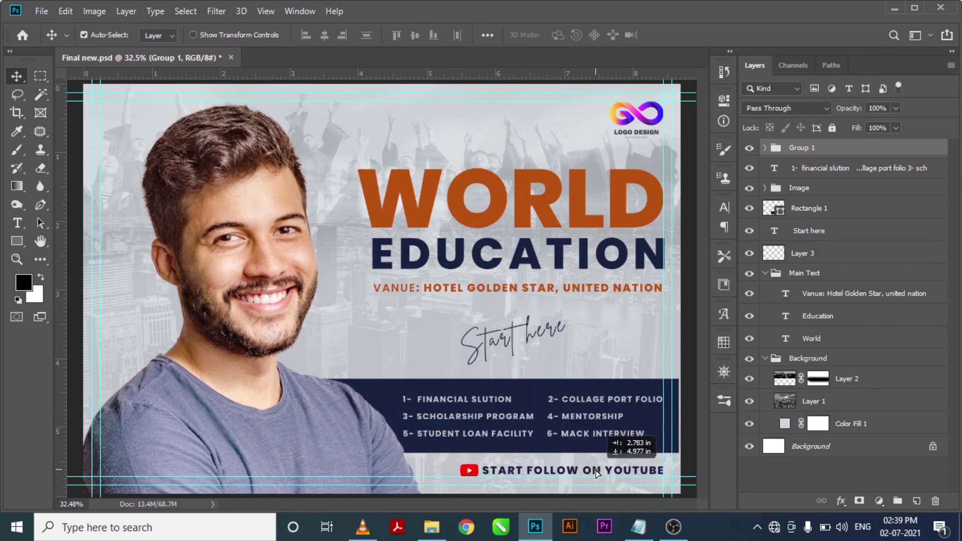
pyautogui.keyDown('shift'); pyautogui.click(596, 473); pyautogui.keyUp('shift')
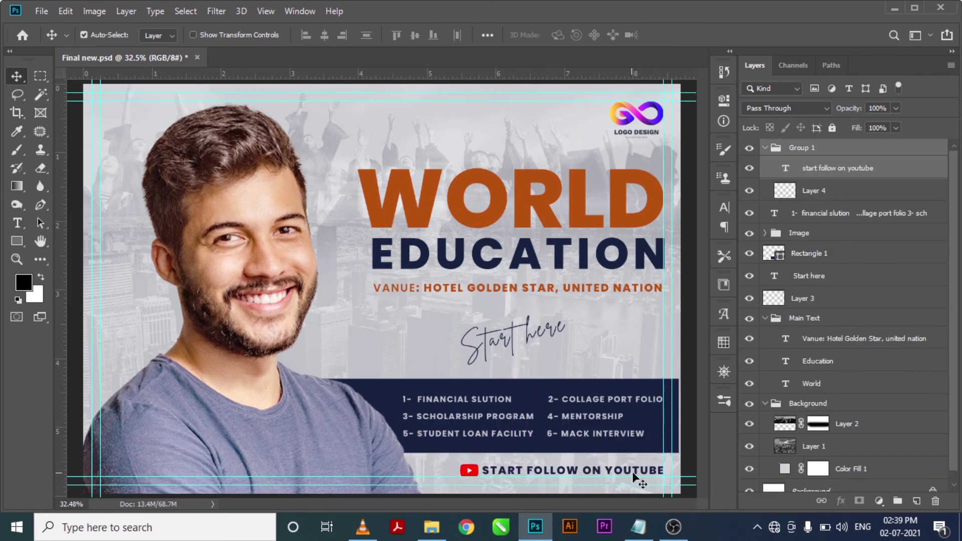
pyautogui.press('z')
pyautogui.moveTo(612, 442); pyautogui.dragTo(685, 490)
pyautogui.press('v')
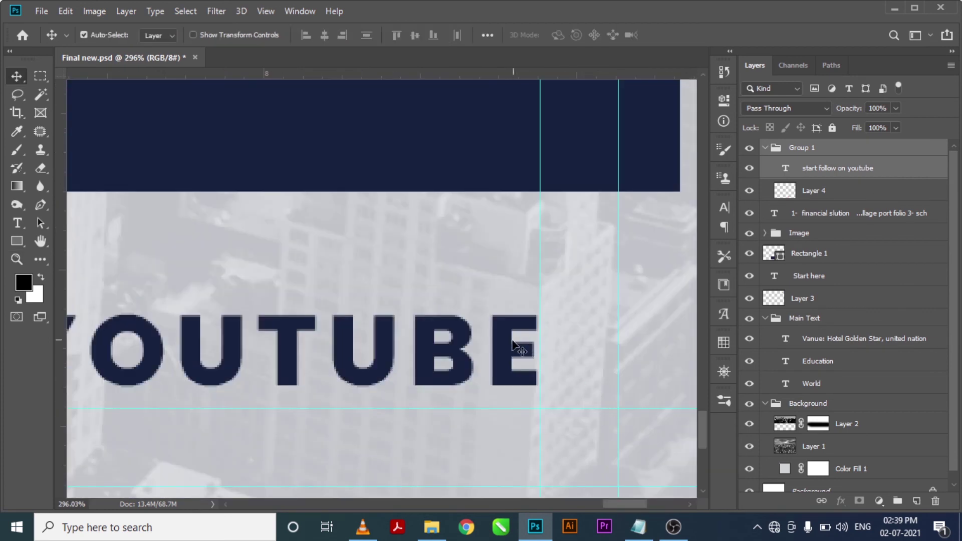
pyautogui.moveTo(504, 352); pyautogui.dragTo(512, 371)
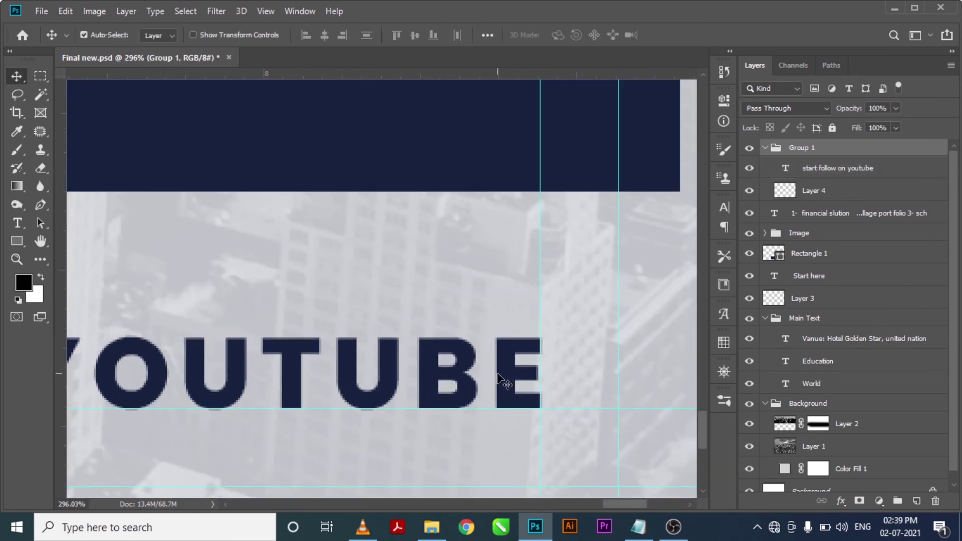
# - Scale the grouped YouTube line down proportionally, keeping its right end at the inner margin guide
pyautogui.hotkey('ctrl', '0')
pyautogui.hotkey('ctrl', 't')
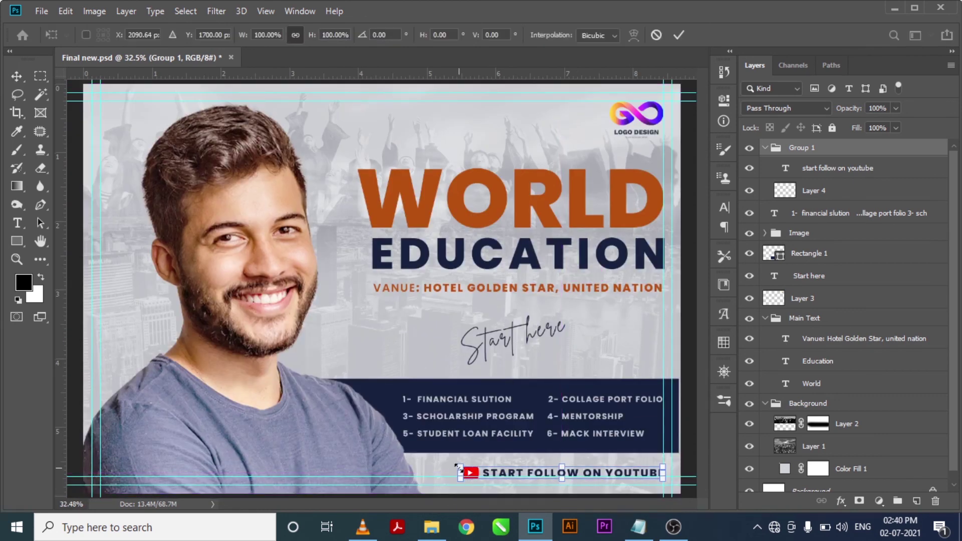
pyautogui.moveTo(461, 467); pyautogui.dragTo(523, 472)
pyautogui.press('Return')
# - Nudge the YouTube line up until its icon rests on the inner bottom margin guide, and clear the selection
pyautogui.hotkey('ctrl', 'space')
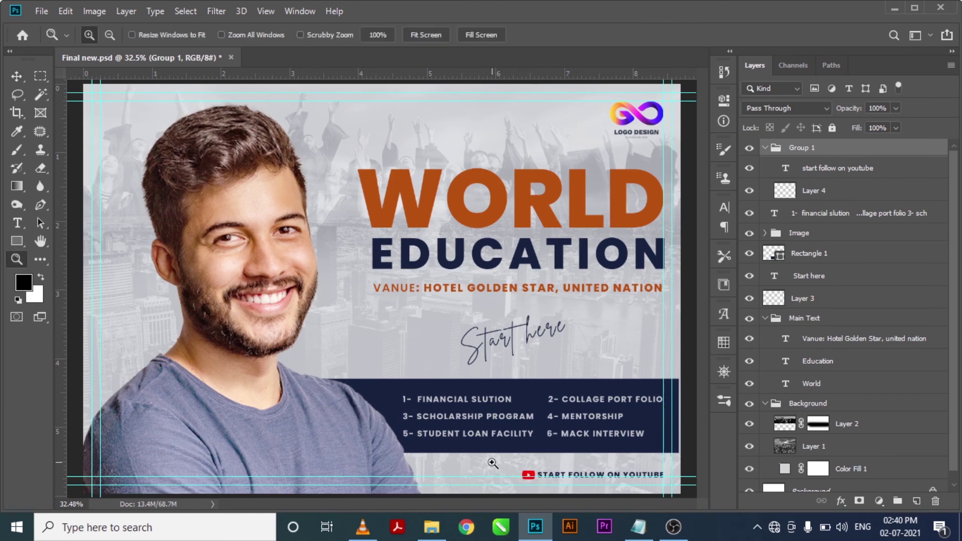
pyautogui.moveTo(493, 460); pyautogui.dragTo(570, 487)
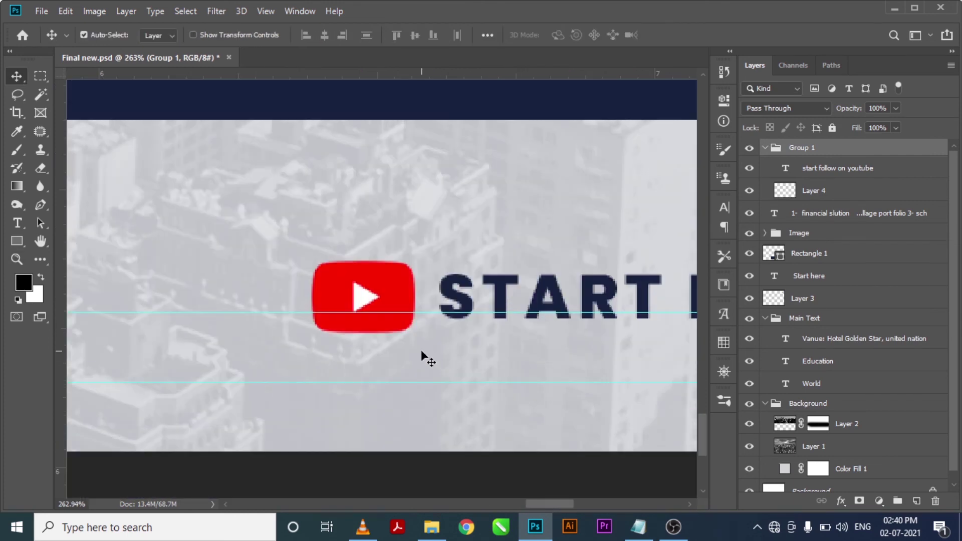
pyautogui.press('Up')
pyautogui.press('Up')
pyautogui.press('Up')
pyautogui.press('Up')
pyautogui.press('Up')
pyautogui.press('Up')
pyautogui.press('Up')
pyautogui.press('Up')
pyautogui.press('Up')
pyautogui.press('Up')
pyautogui.press('Up')
pyautogui.press('Up')
pyautogui.press('Up')
pyautogui.press('Up')
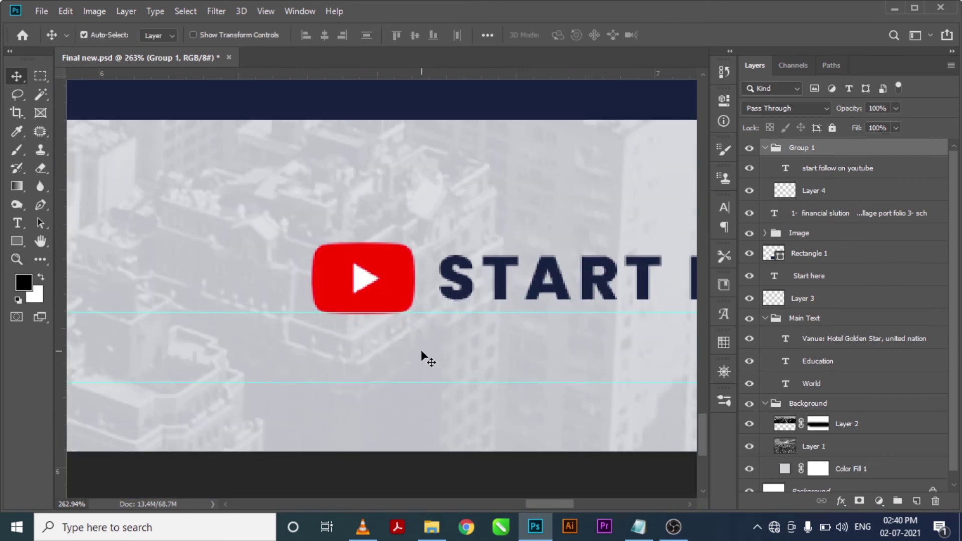
pyautogui.hotkey('ctrl', '0')
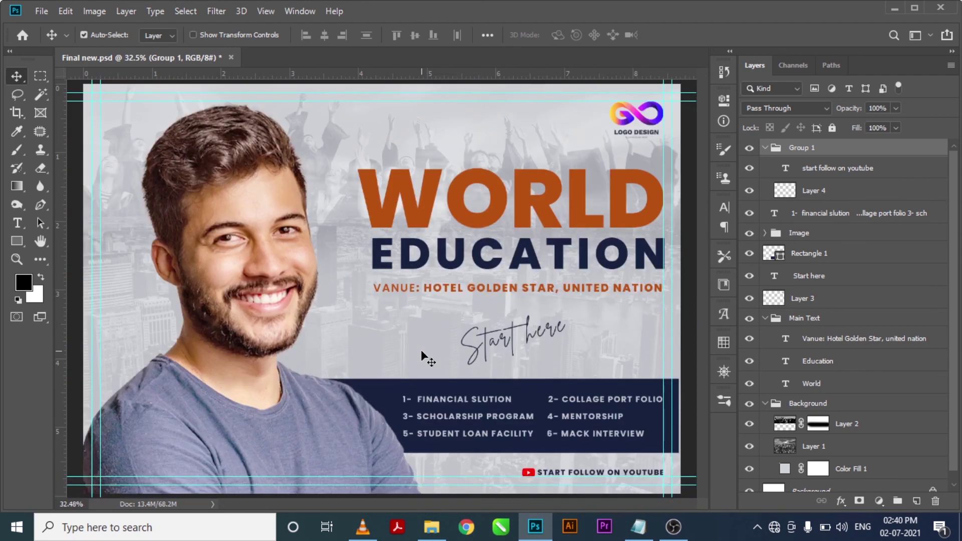
pyautogui.keyDown('ctrl'); pyautogui.click(691, 127); pyautogui.keyUp('ctrl')
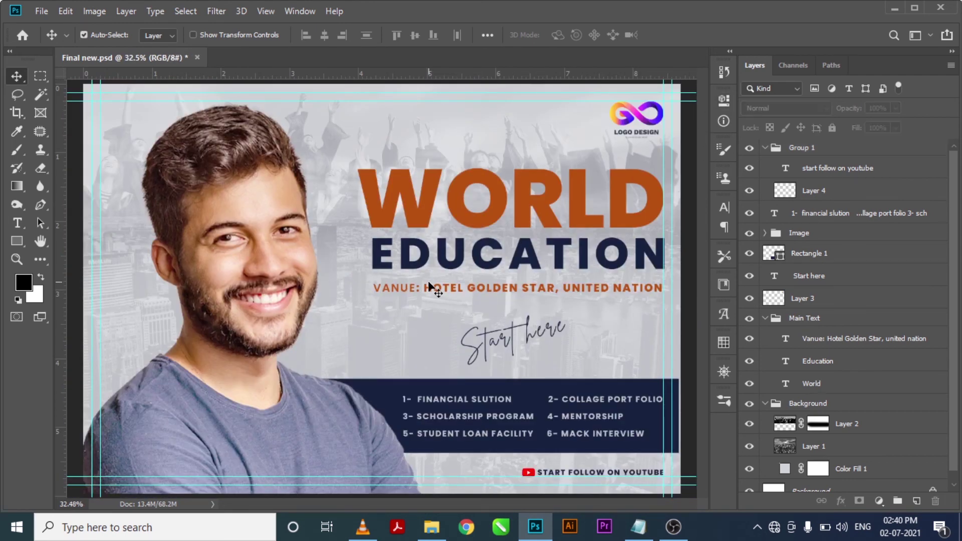
# - Preview the layout enlarged in full screen mode with the guides hidden, and return to the normal fitted view
pyautogui.click(530, 340)
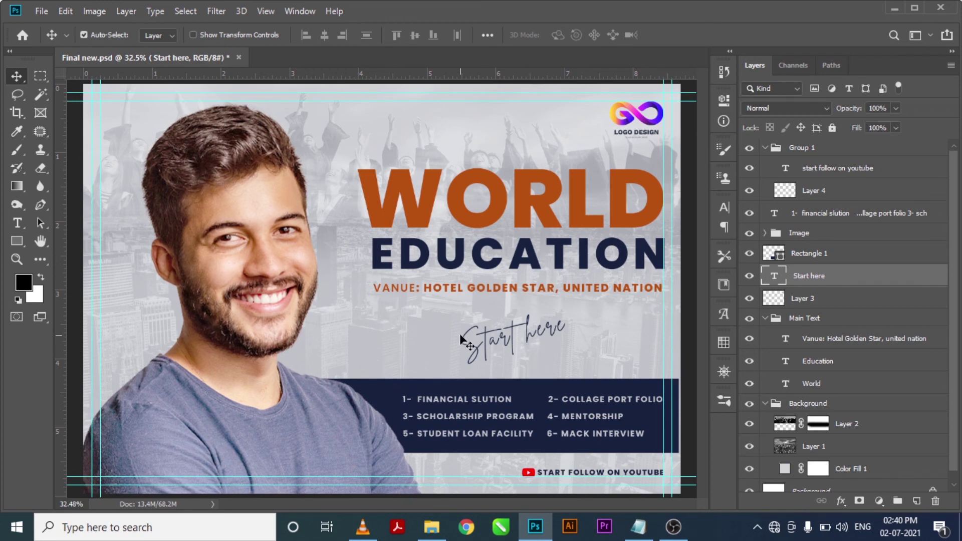
pyautogui.press('f')
pyautogui.press('f')
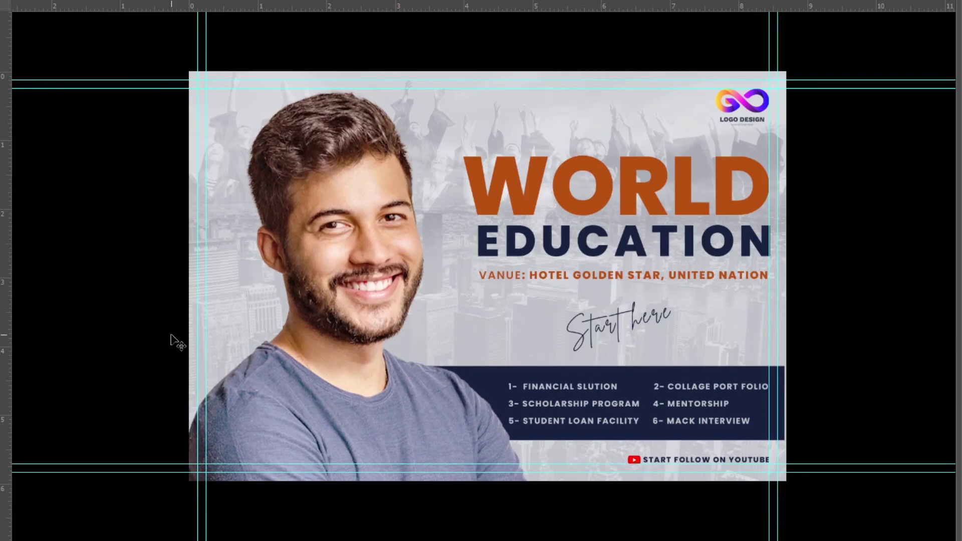
pyautogui.hotkey('ctrl', '+')
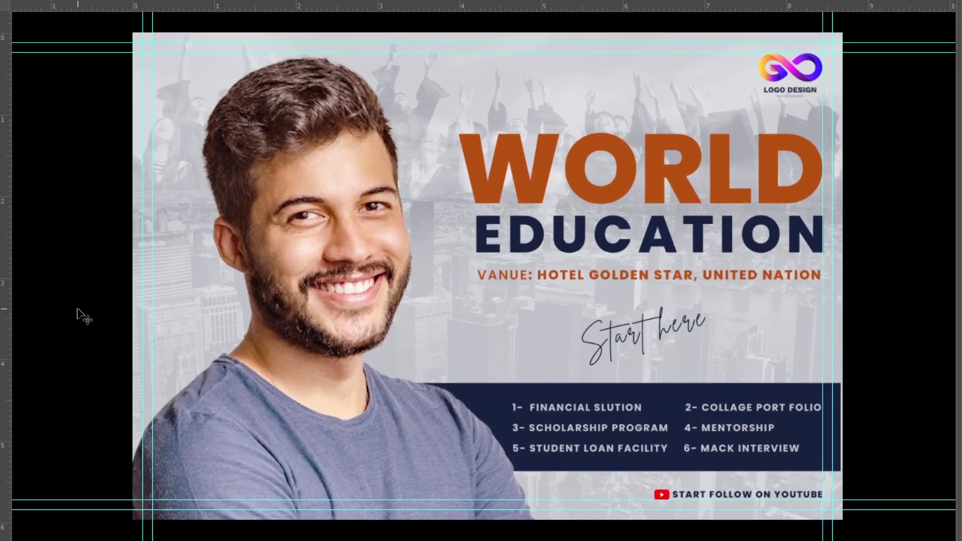
pyautogui.hotkey('ctrl', ';')
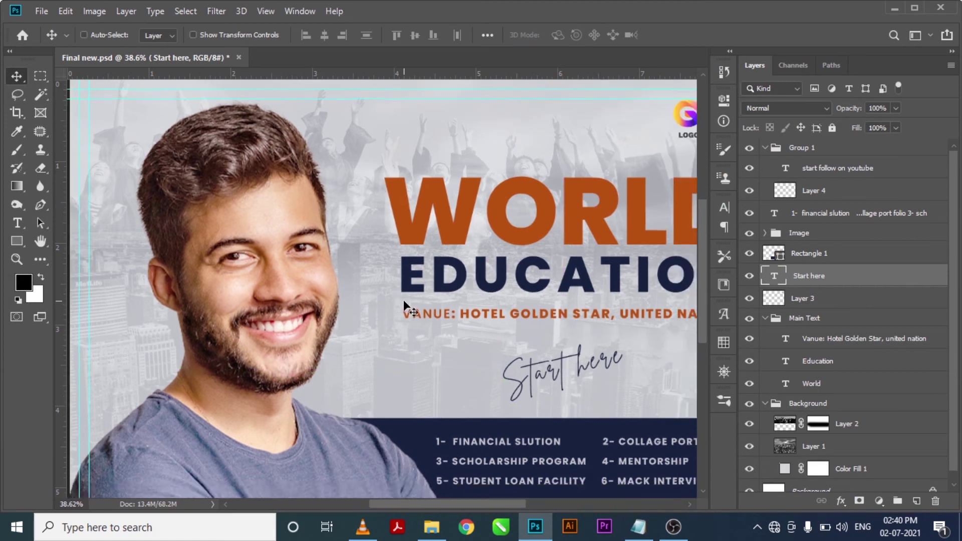
pyautogui.hotkey('ctrl', '0')
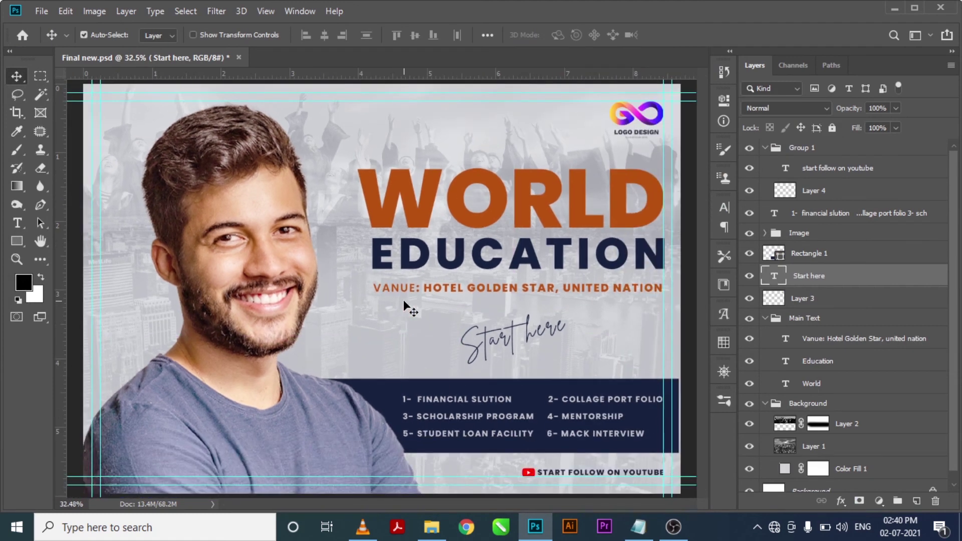
# - Stretch the navy services band's right edge to the edge of the page, closing the narrow gap
pyautogui.keyDown('ctrl'); pyautogui.click(387, 389); pyautogui.keyUp('ctrl')
pyautogui.hotkey('ctrl', 'space')
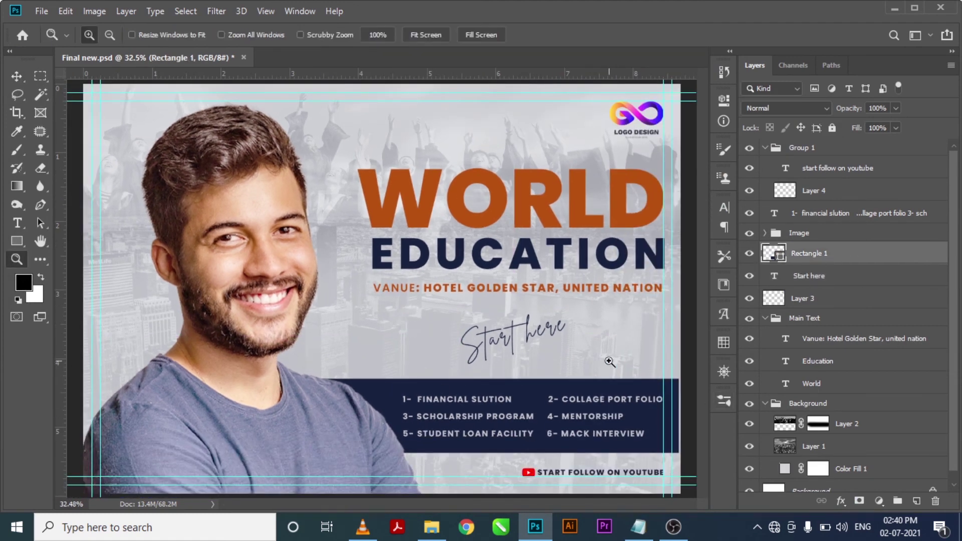
pyautogui.moveTo(610, 361); pyautogui.dragTo(738, 472)
pyautogui.press('space')
pyautogui.moveTo(539, 369); pyautogui.dragTo(434, 348)
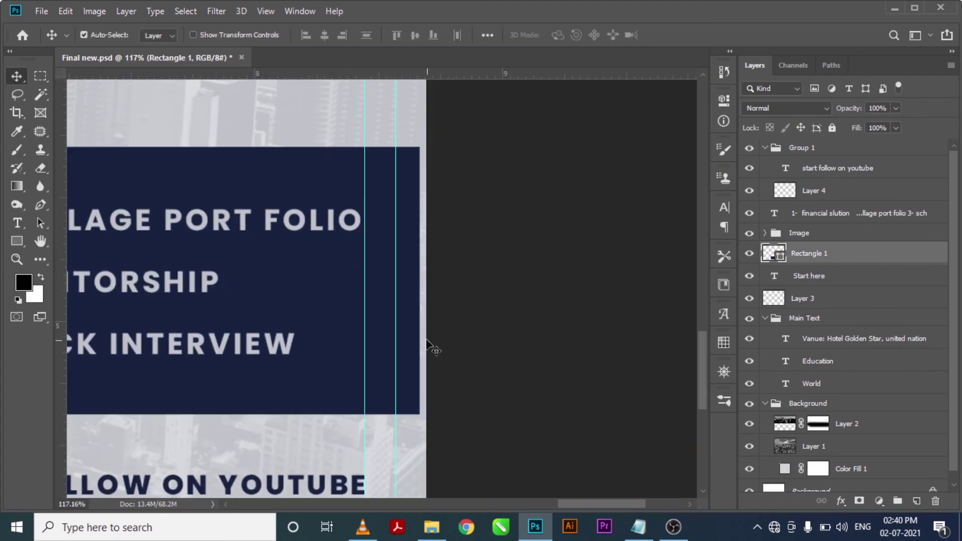
pyautogui.hotkey('ctrl', 't')
pyautogui.moveTo(420, 282); pyautogui.dragTo(428, 281)
pyautogui.press('Return')
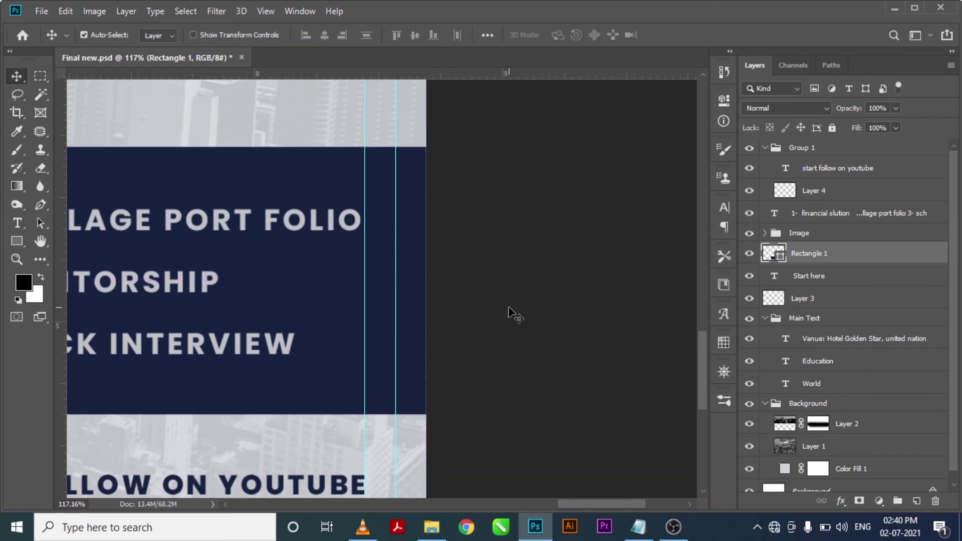
# - Examine the layout with the extended services band in full screen mode without guides, and fit it back in the standard view
pyautogui.hotkey('ctrl', '0')
pyautogui.press('f')
pyautogui.press('f')
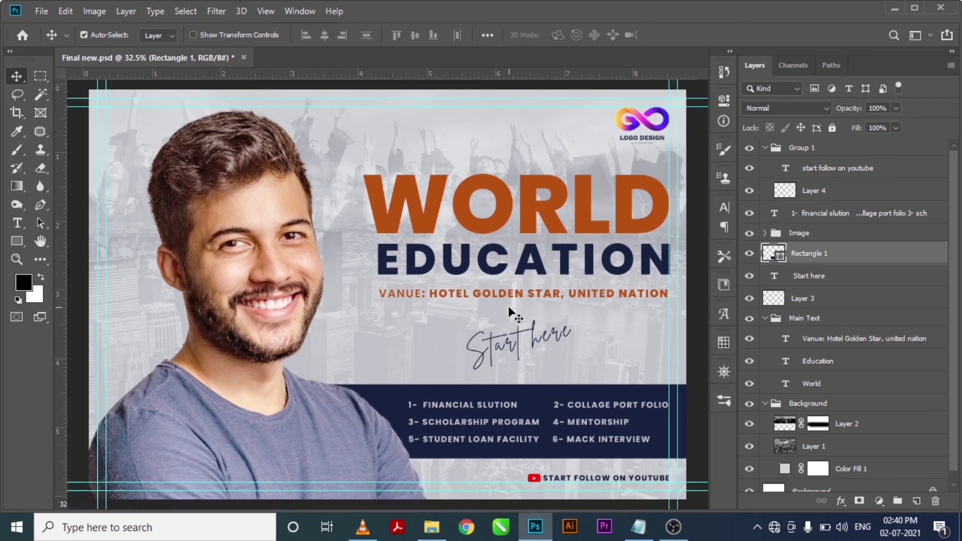
pyautogui.hotkey('ctrl', '0')
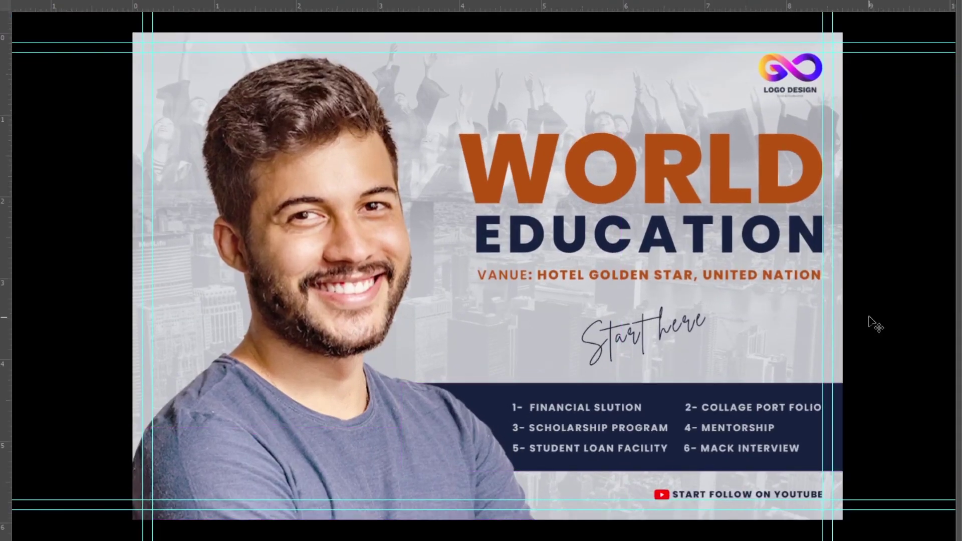
pyautogui.hotkey('ctrl', ';')
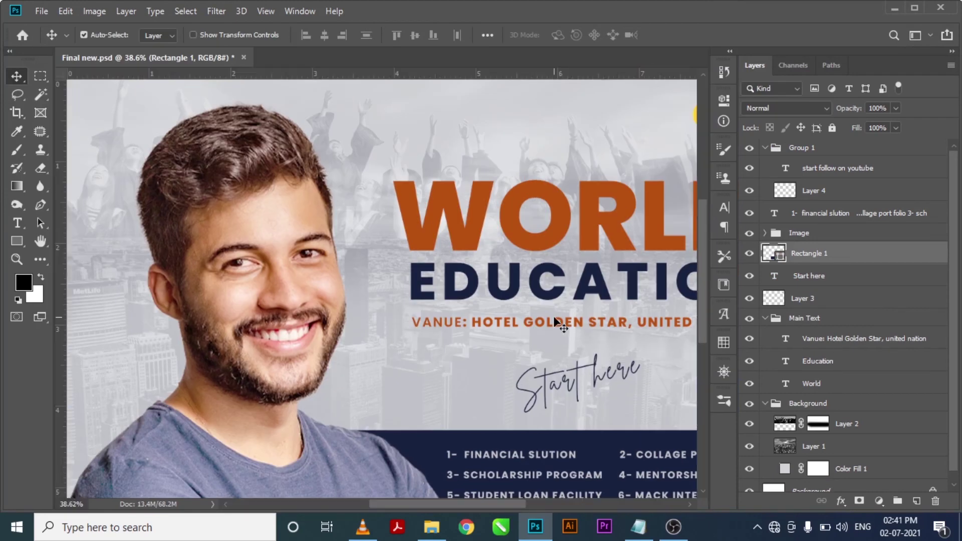
pyautogui.moveTo(553, 315); pyautogui.dragTo(555, 321)
pyautogui.hotkey('ctrl', '0')
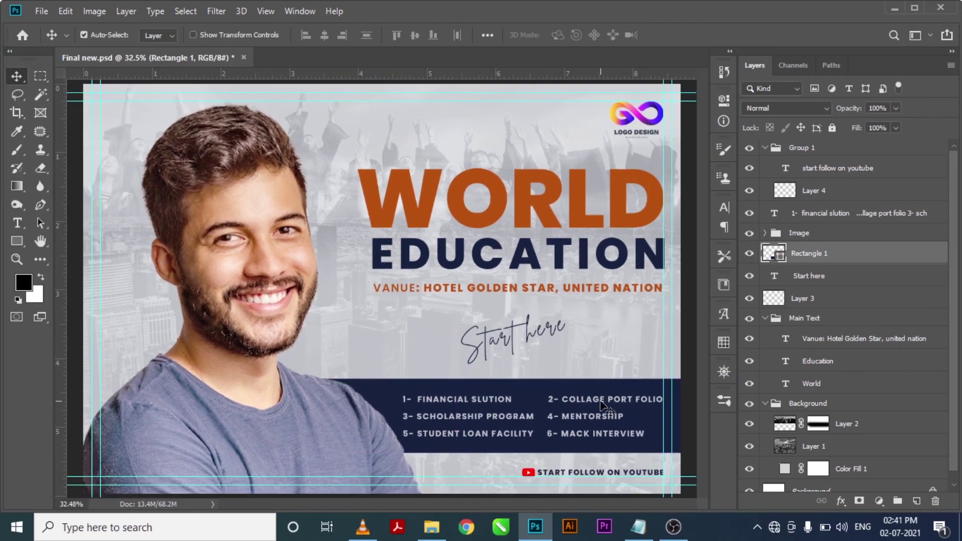